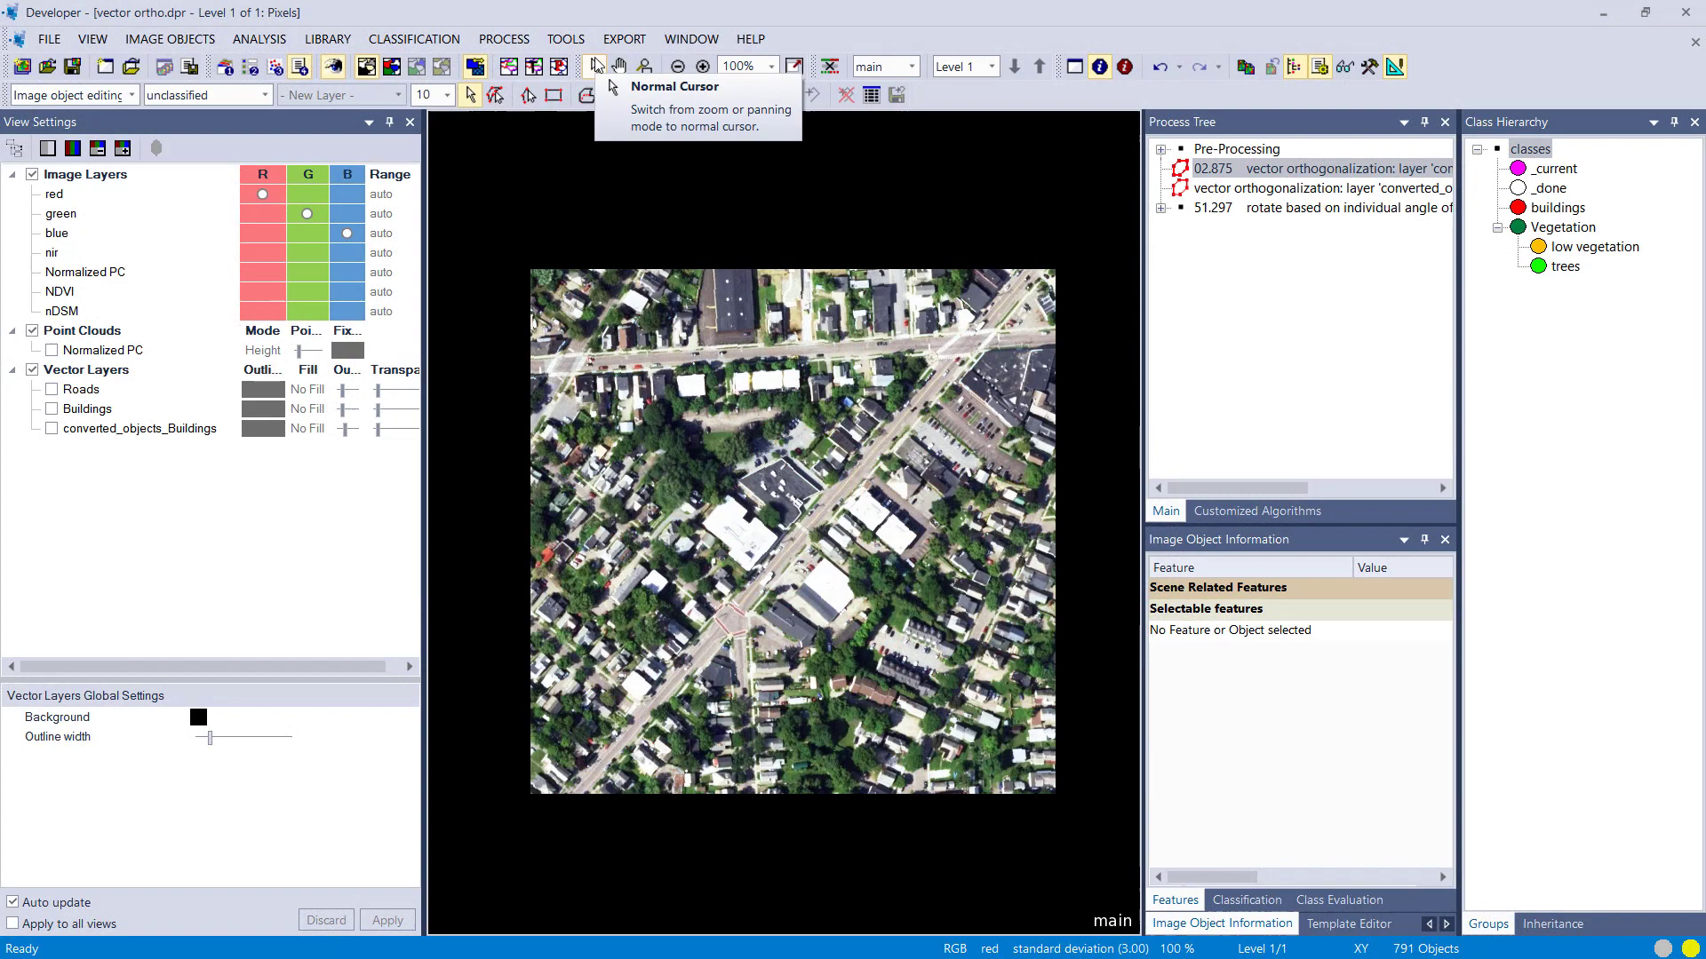
# Switch between classification, outlined objects and the plain aerial image views.
pyautogui.click(391, 67)
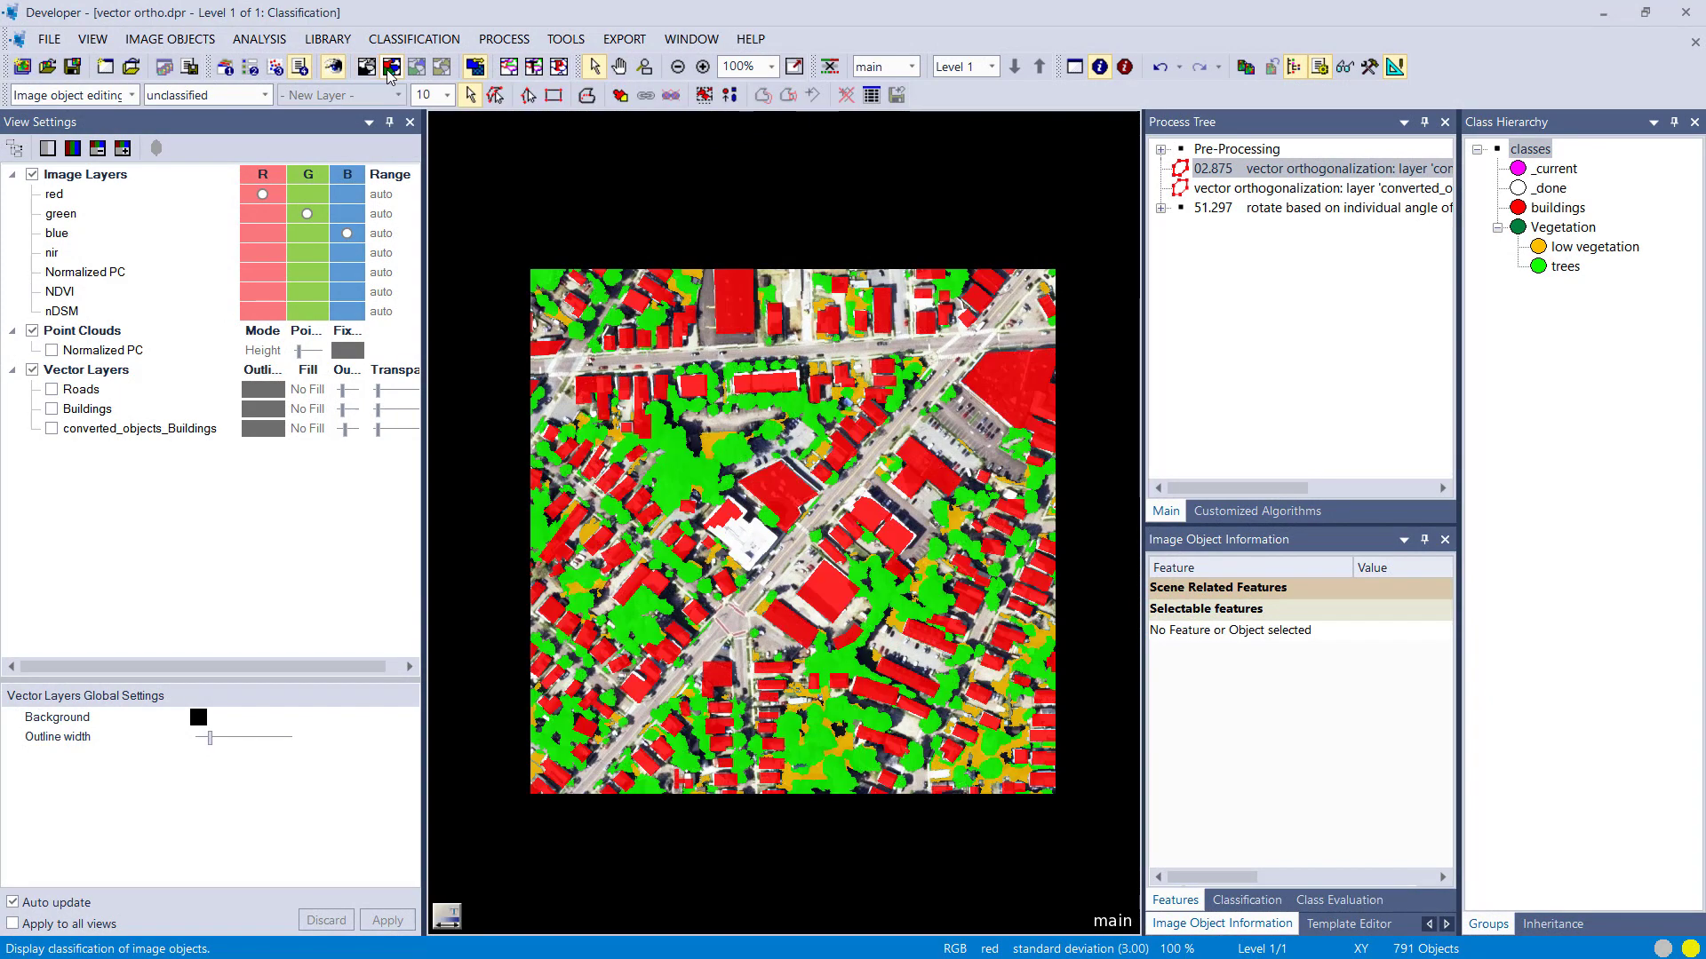
pyautogui.click(533, 67)
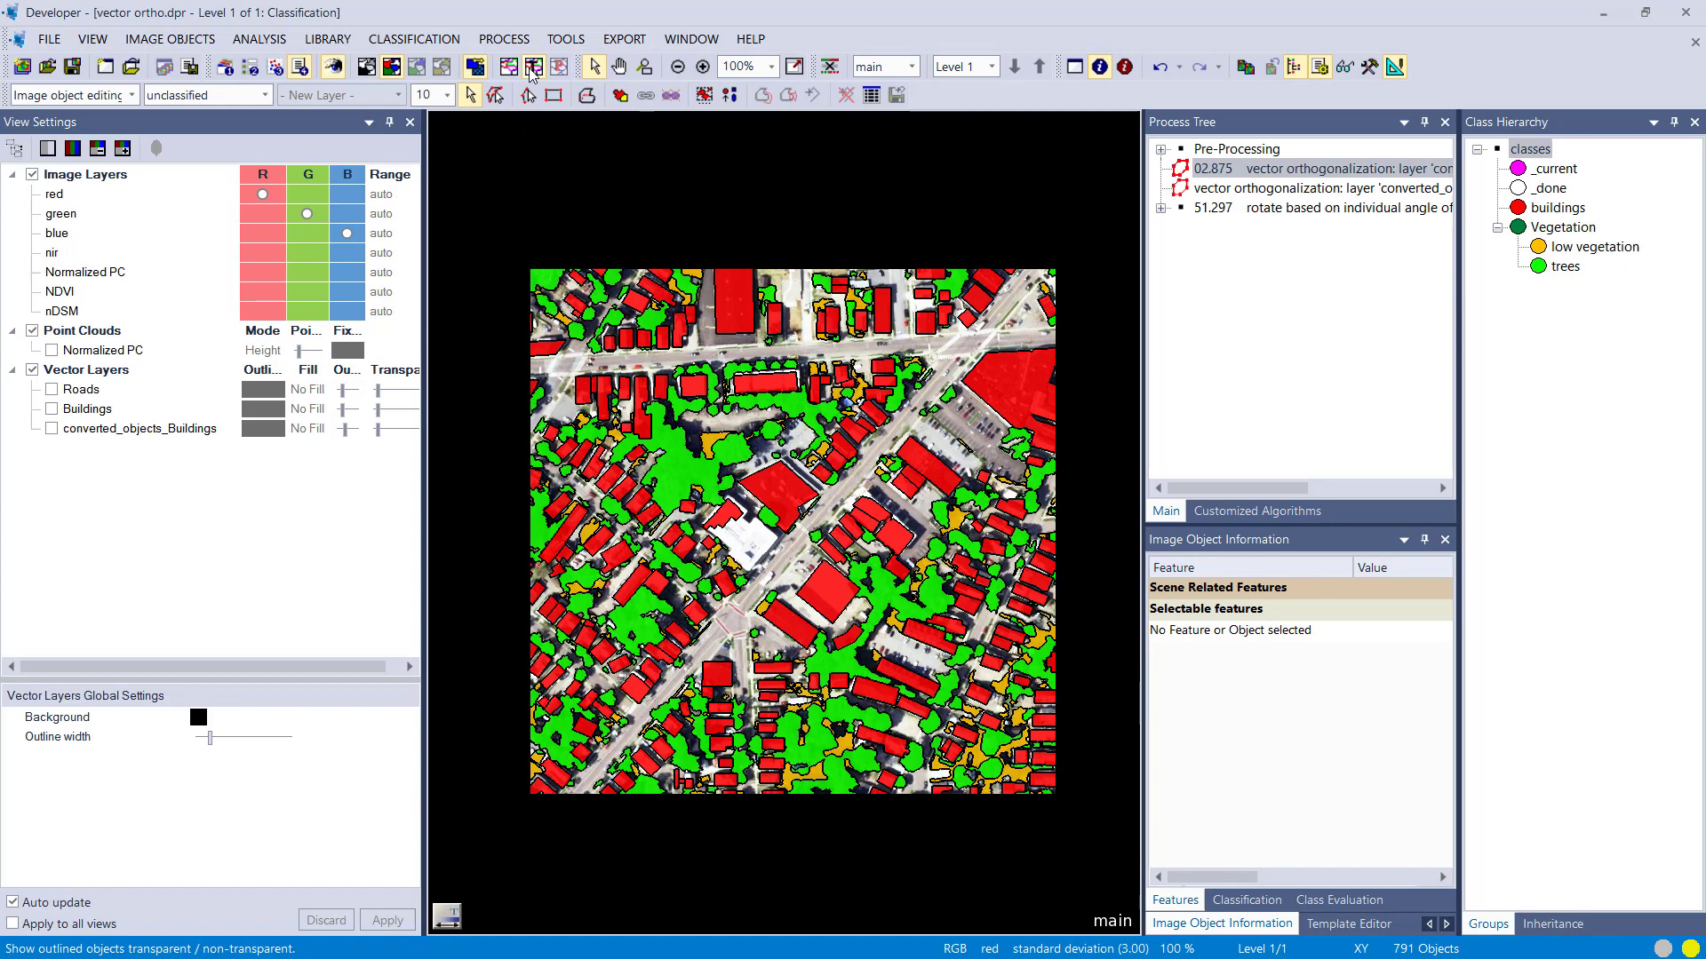
pyautogui.click(534, 69)
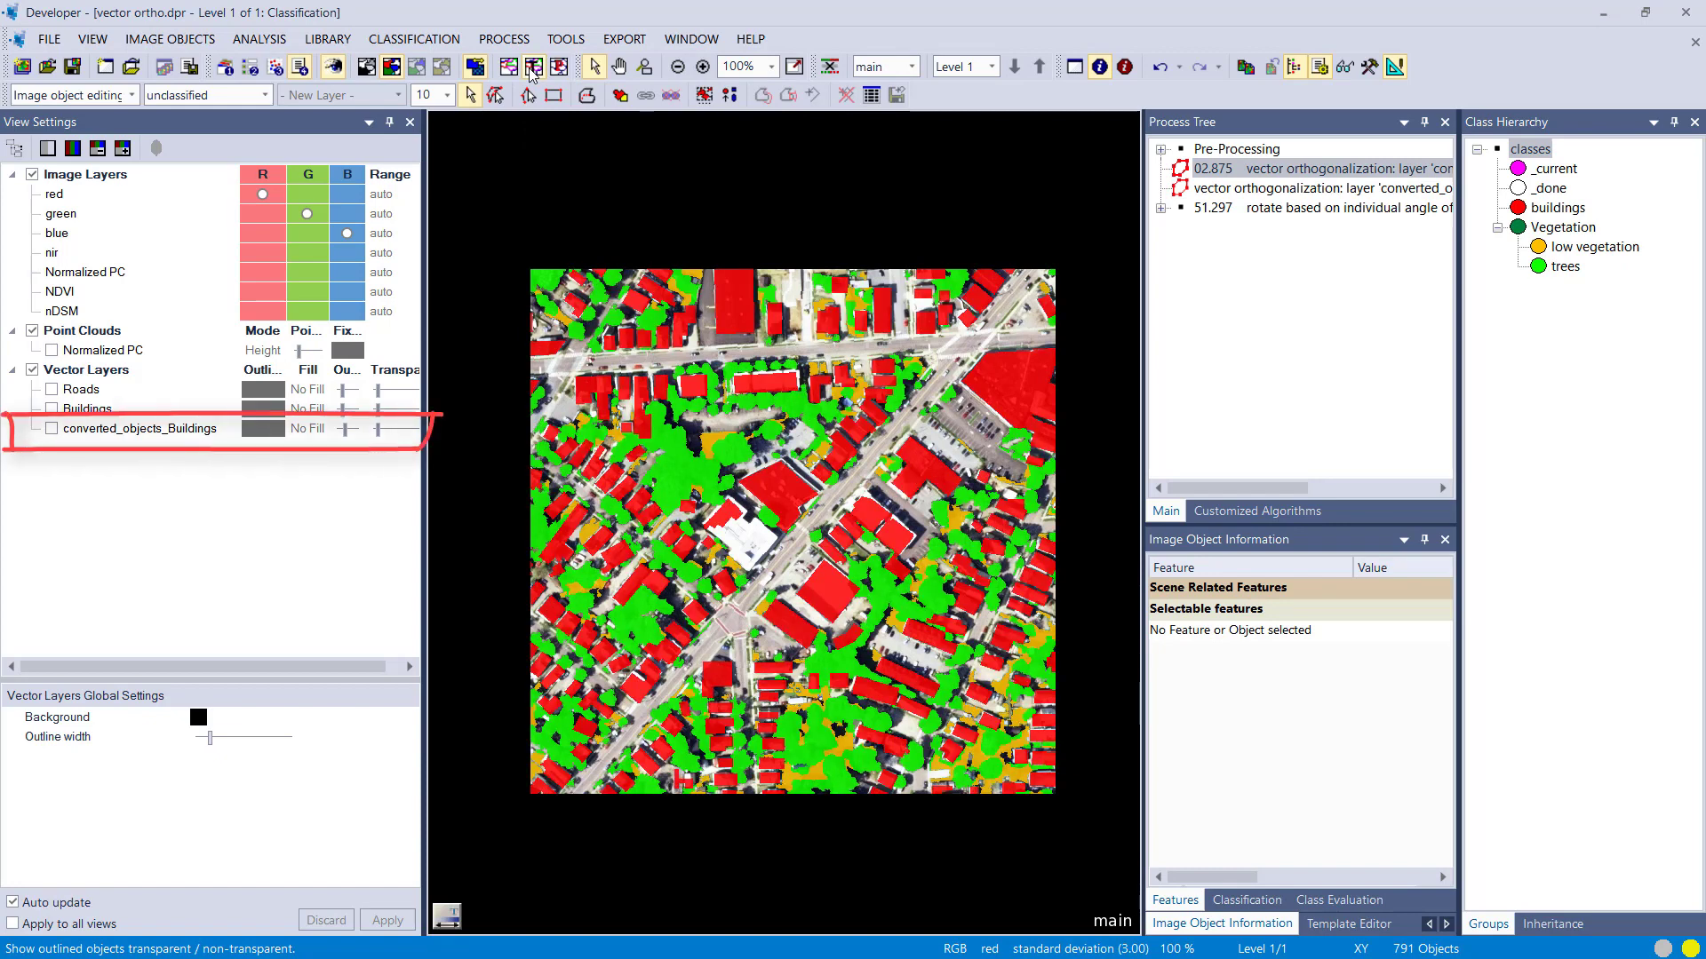
pyautogui.click(366, 67)
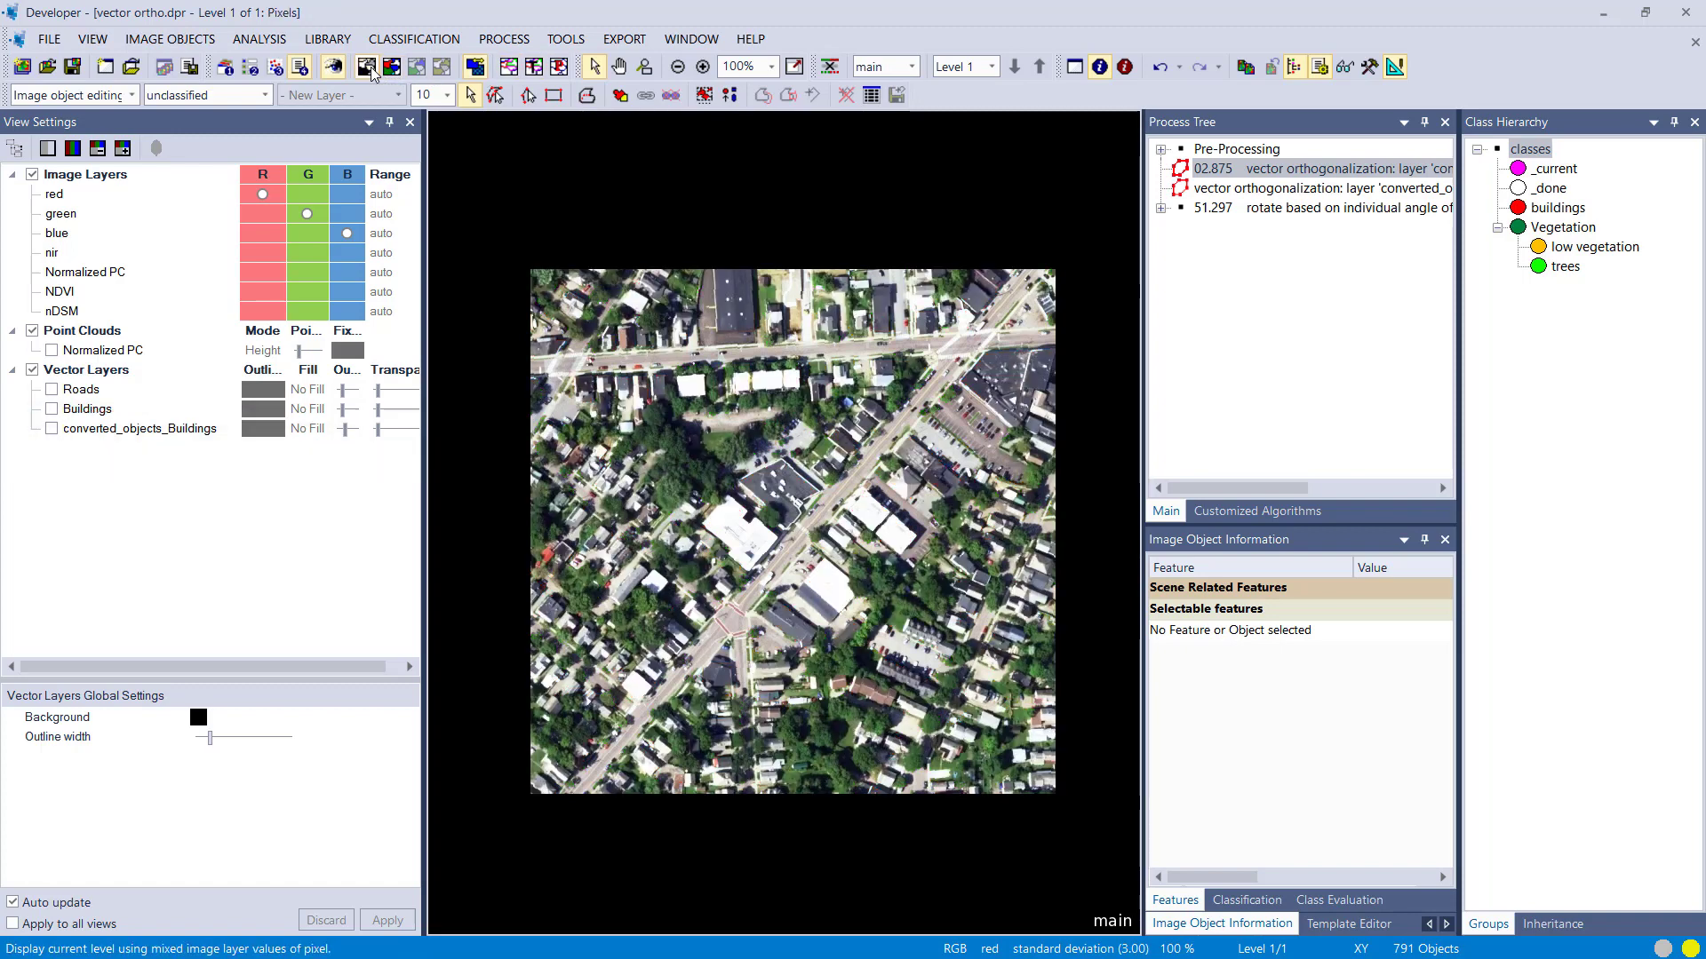
# Turn on the converted_objects_Buildings vector layer over the imagery and zoom in.
pyautogui.click(51, 429)
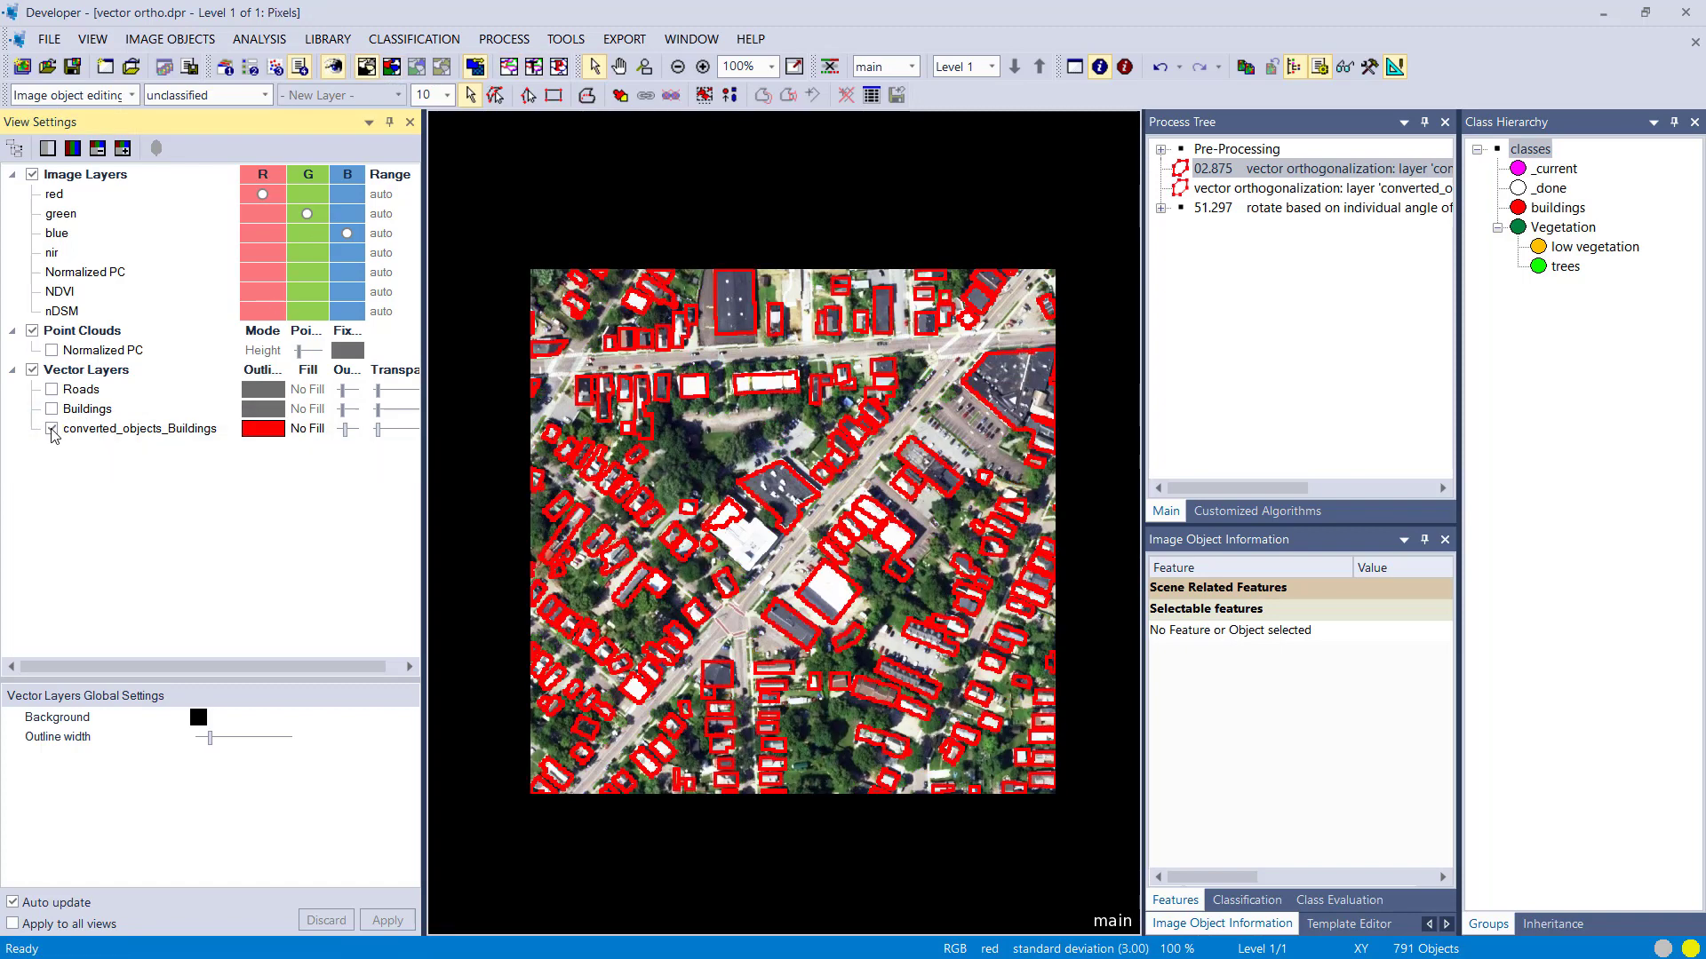
pyautogui.click(390, 69)
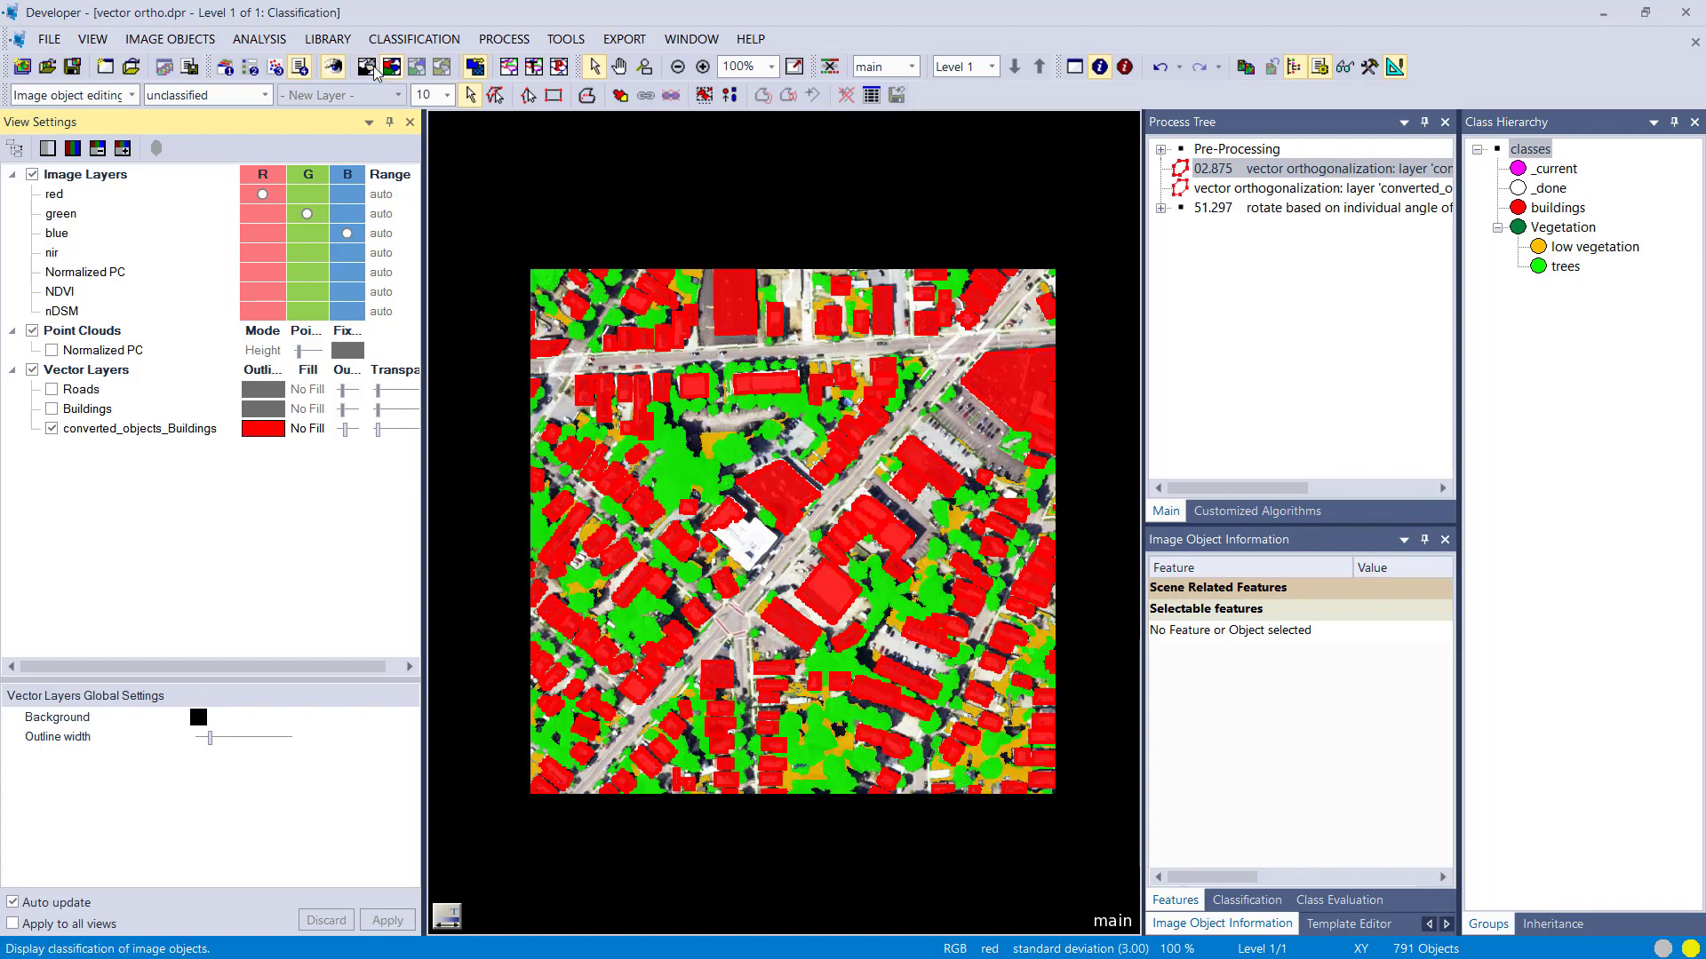
pyautogui.click(367, 68)
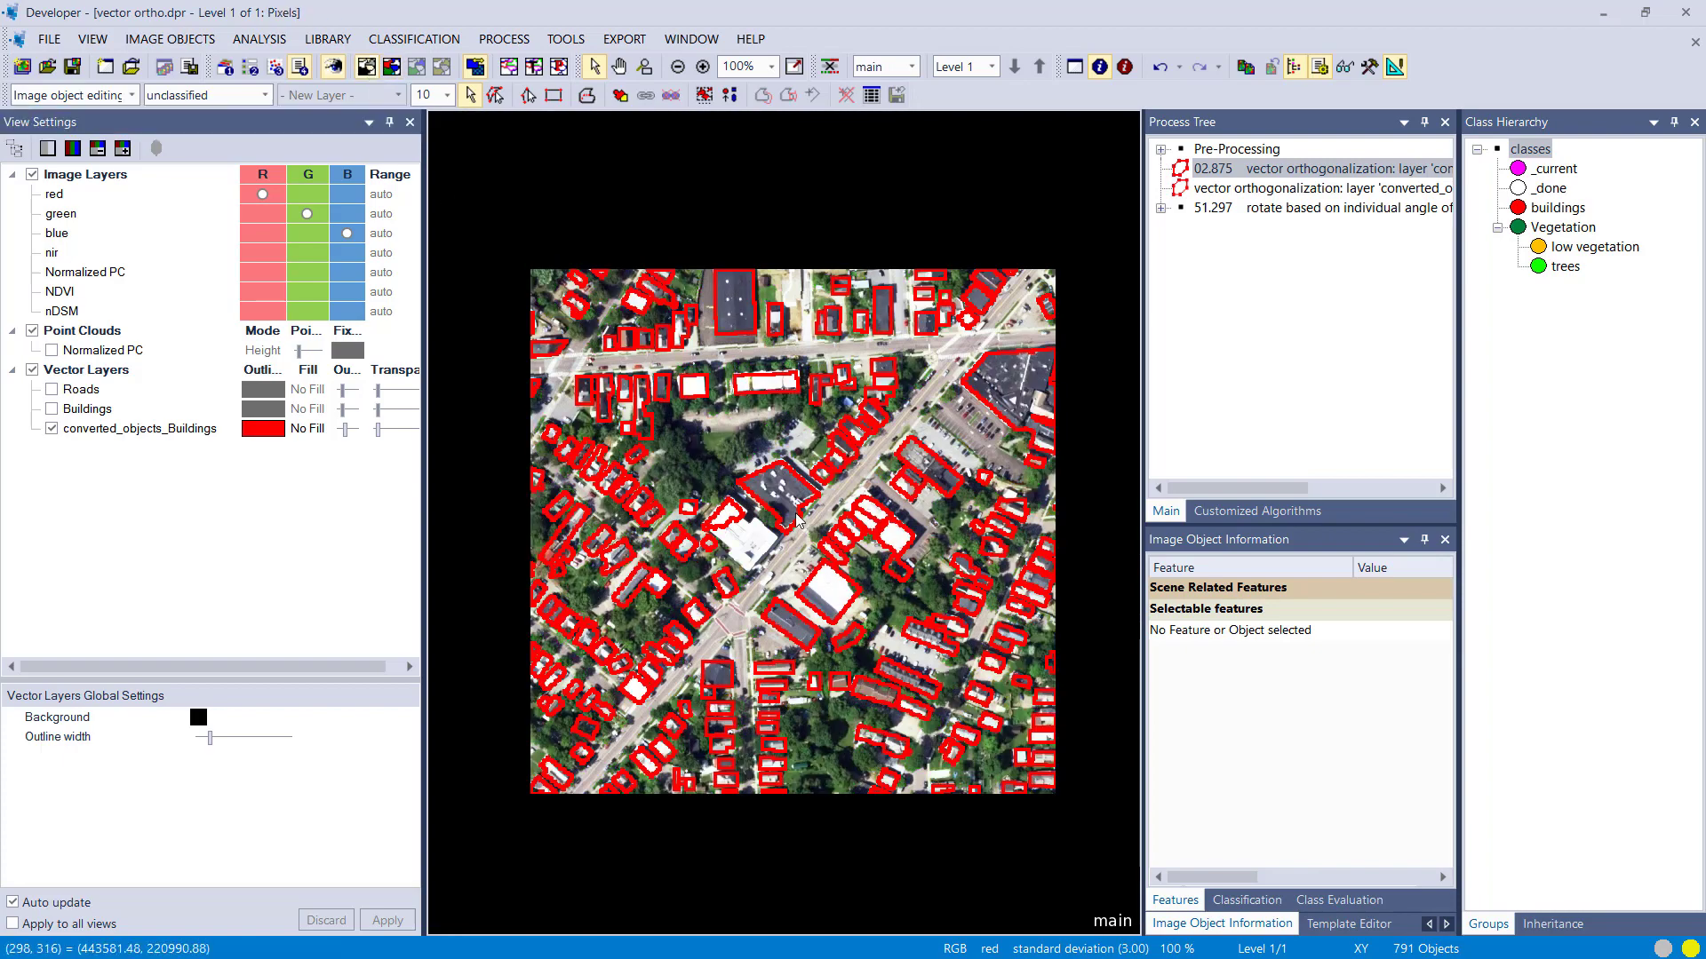
pyautogui.scroll(3, 800, 520)
pyautogui.scroll(2, 802, 558)
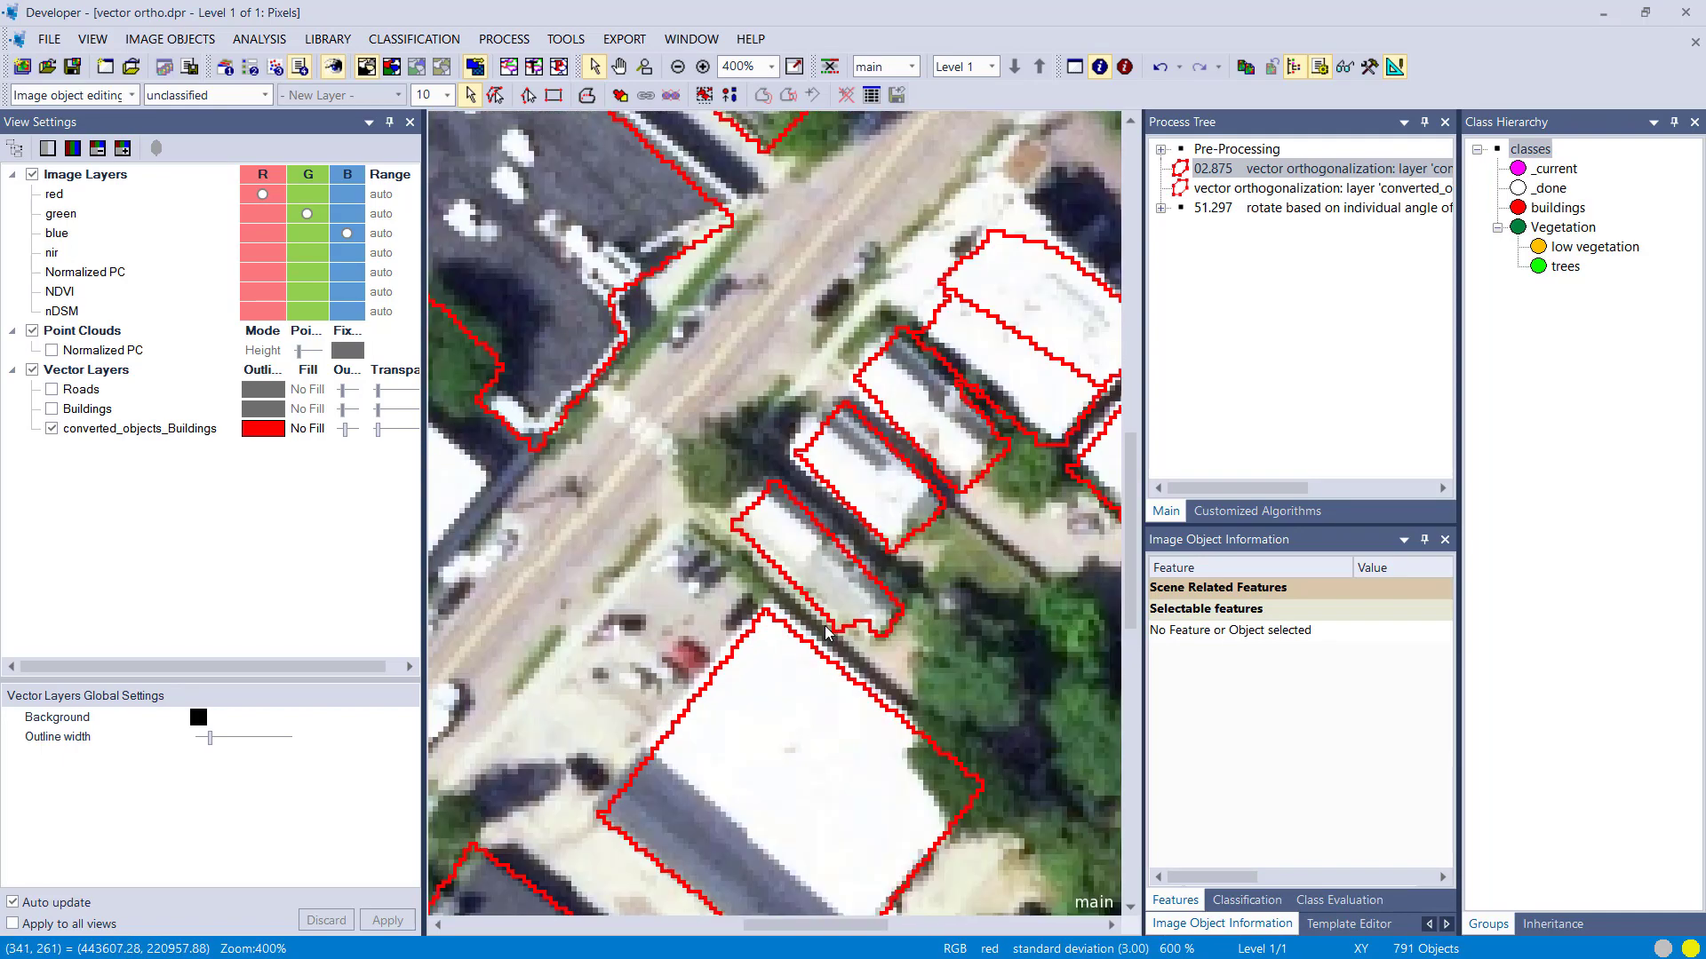
pyautogui.scroll(5, 799, 554)
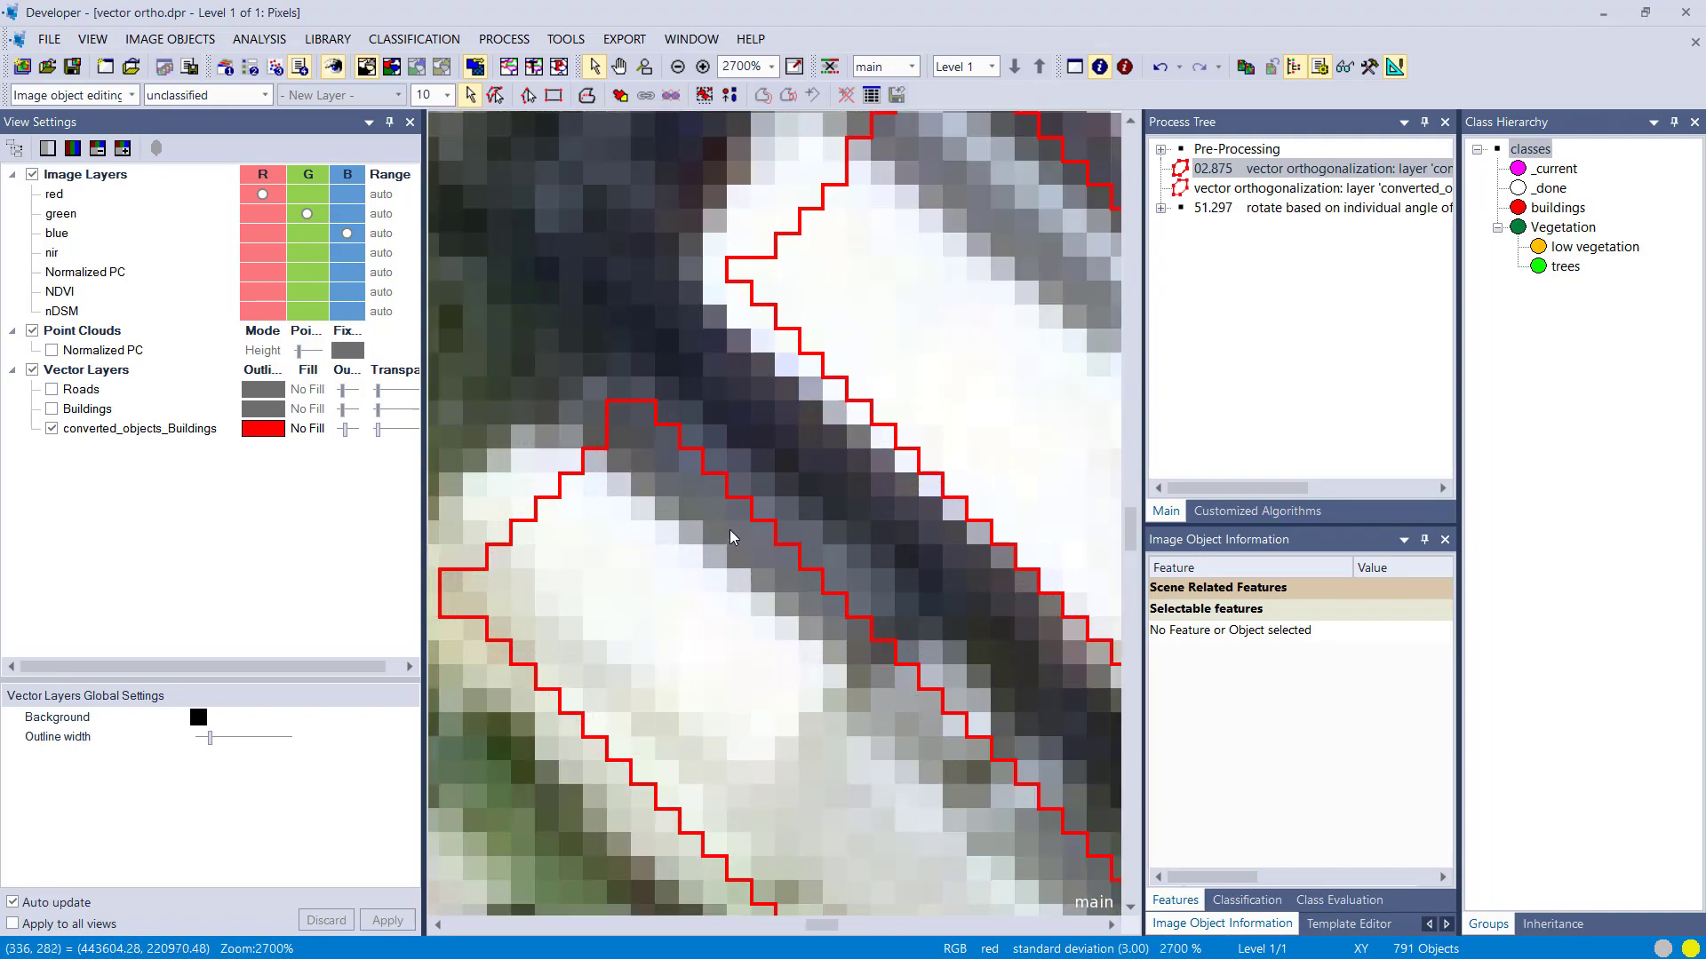
# Inspect a building polygon's Main direction, then select the vector orthogonalization process.
pyautogui.click(731, 537)
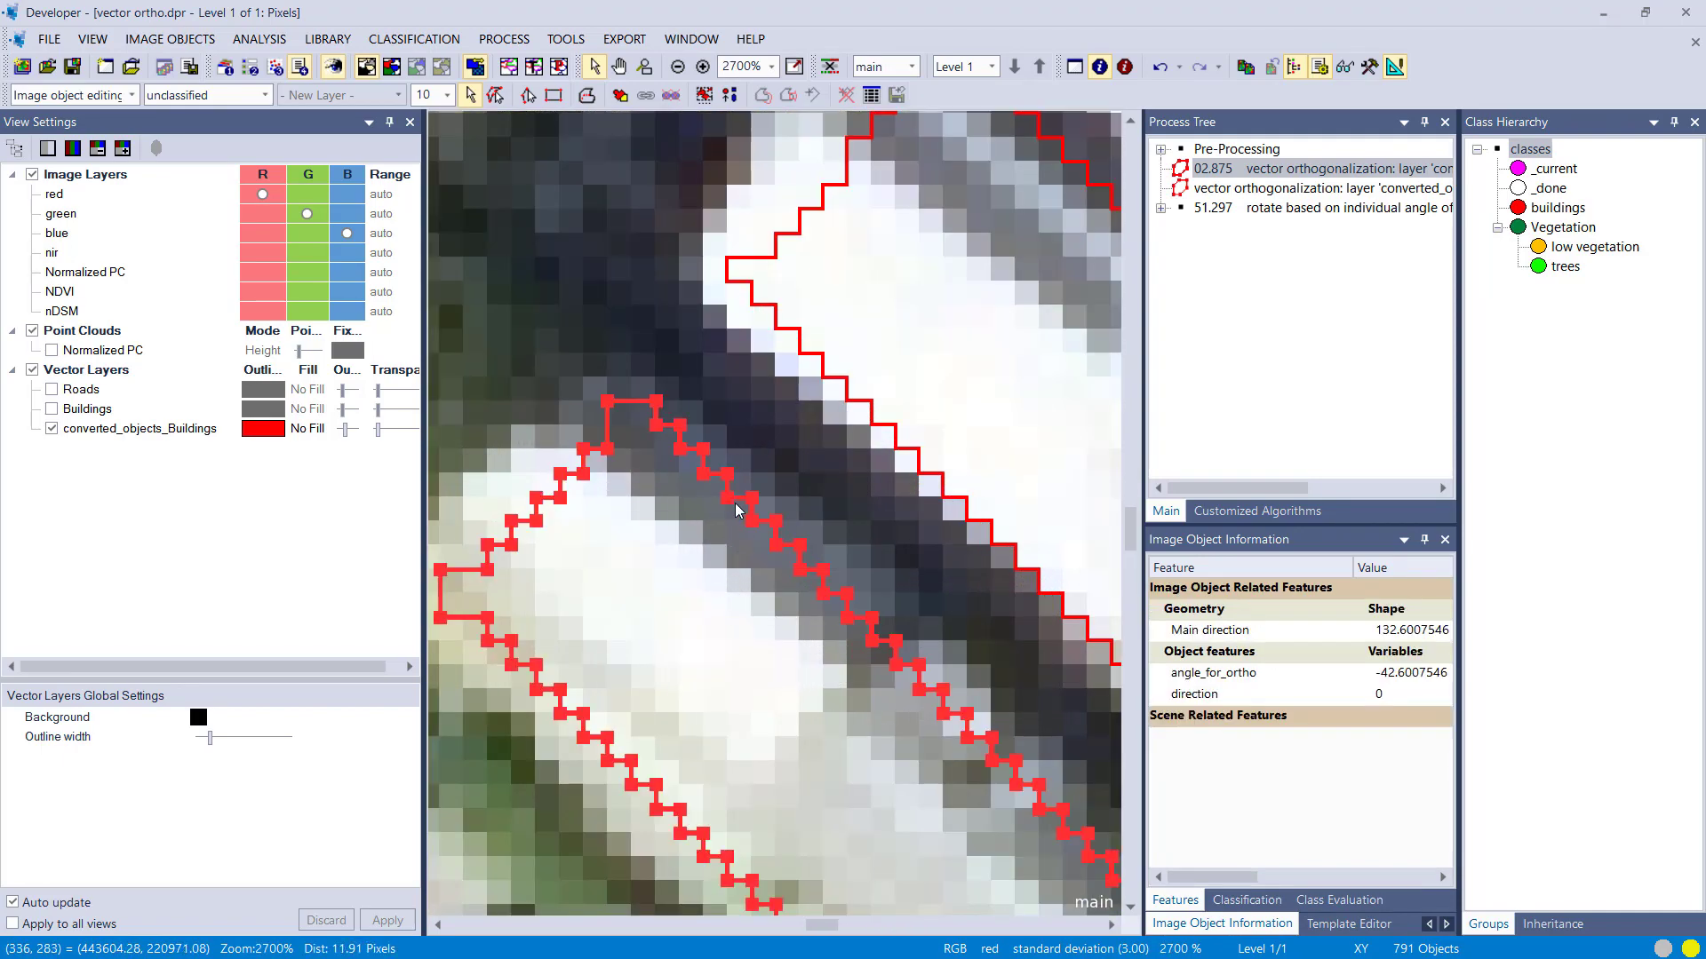
pyautogui.scroll(-5, 685, 563)
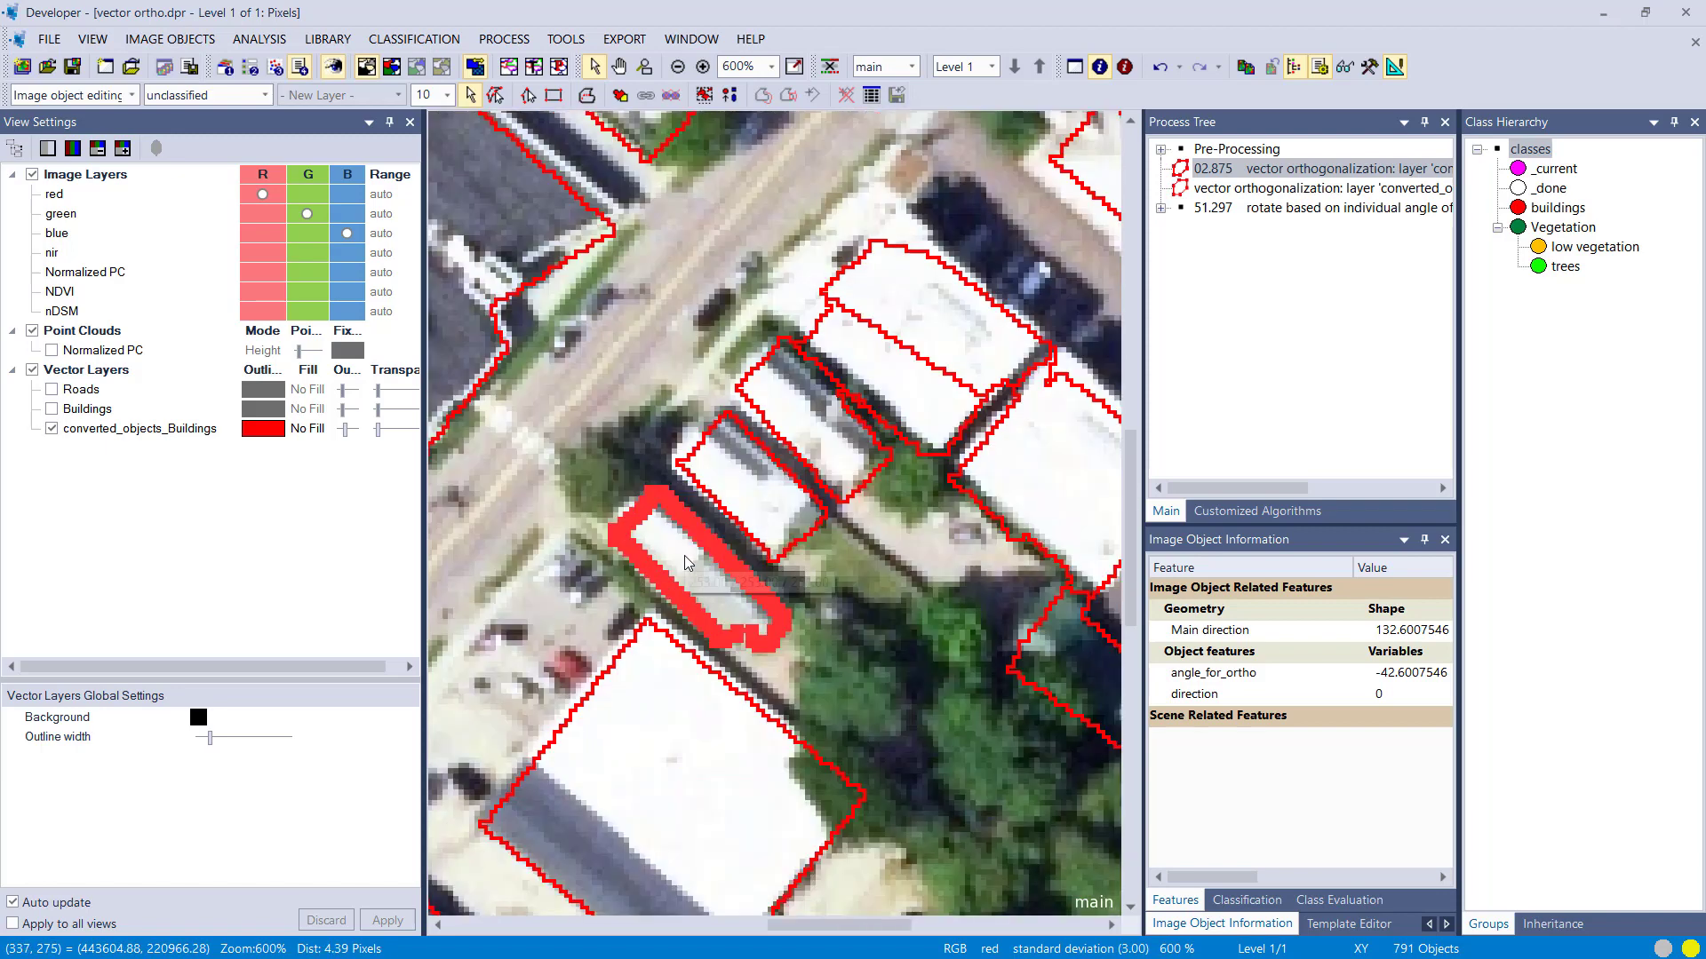
pyautogui.click(698, 596)
pyautogui.scroll(-2, 698, 596)
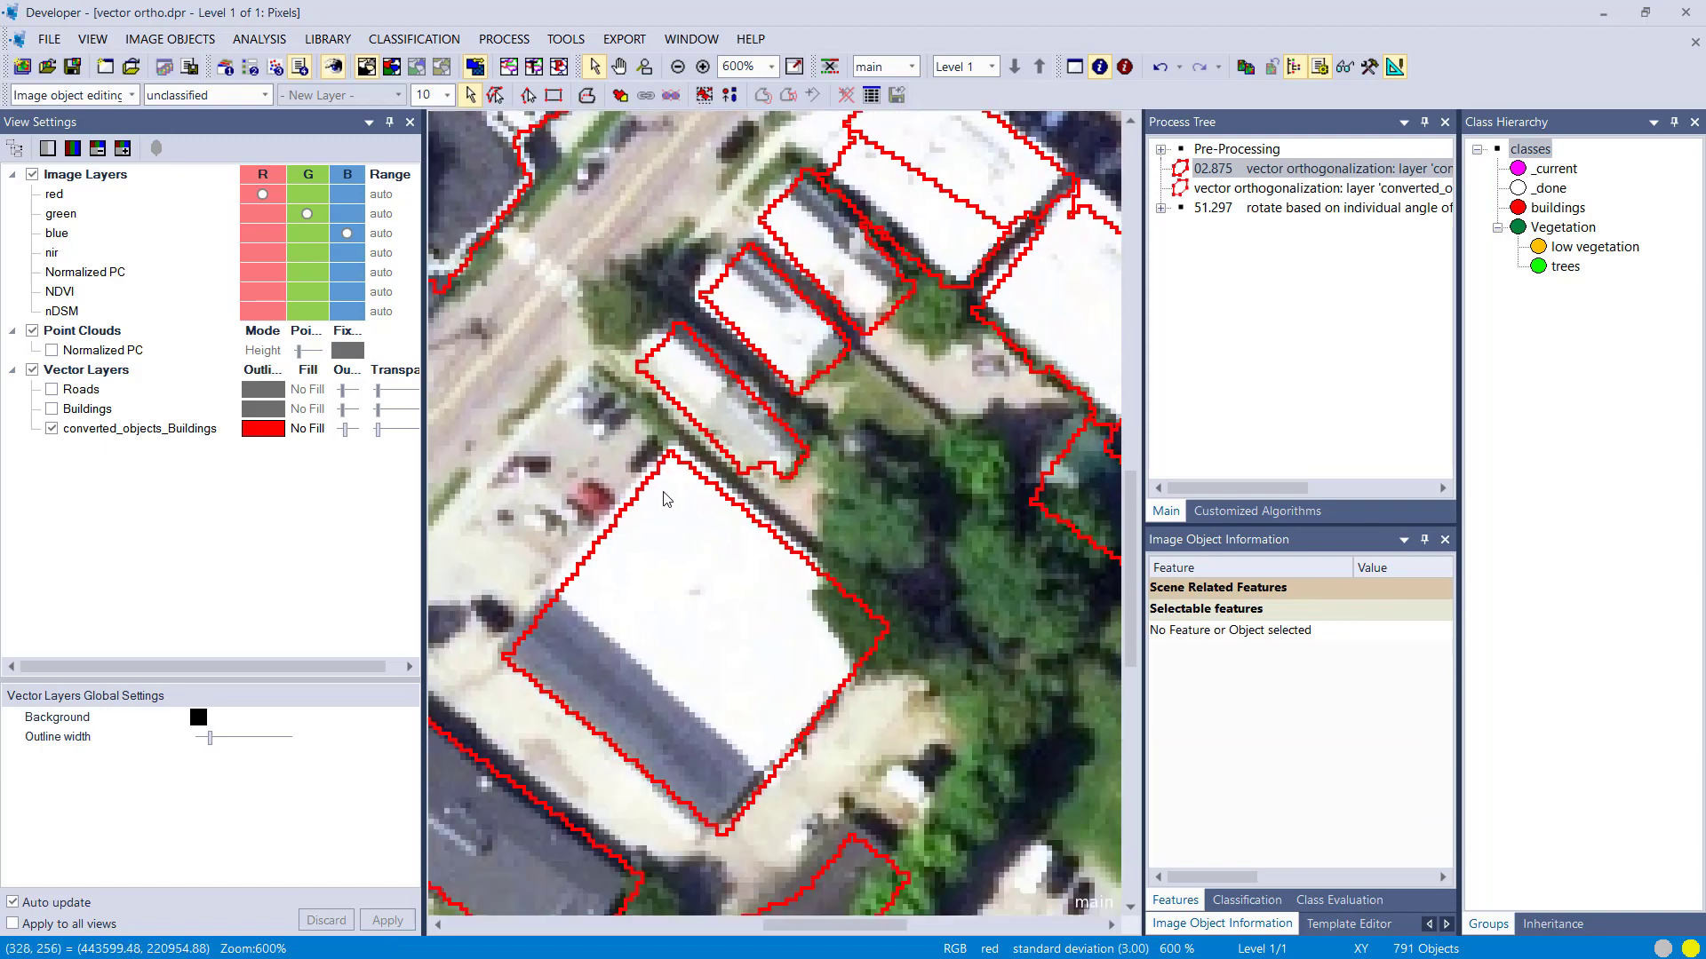
pyautogui.scroll(-1, 751, 589)
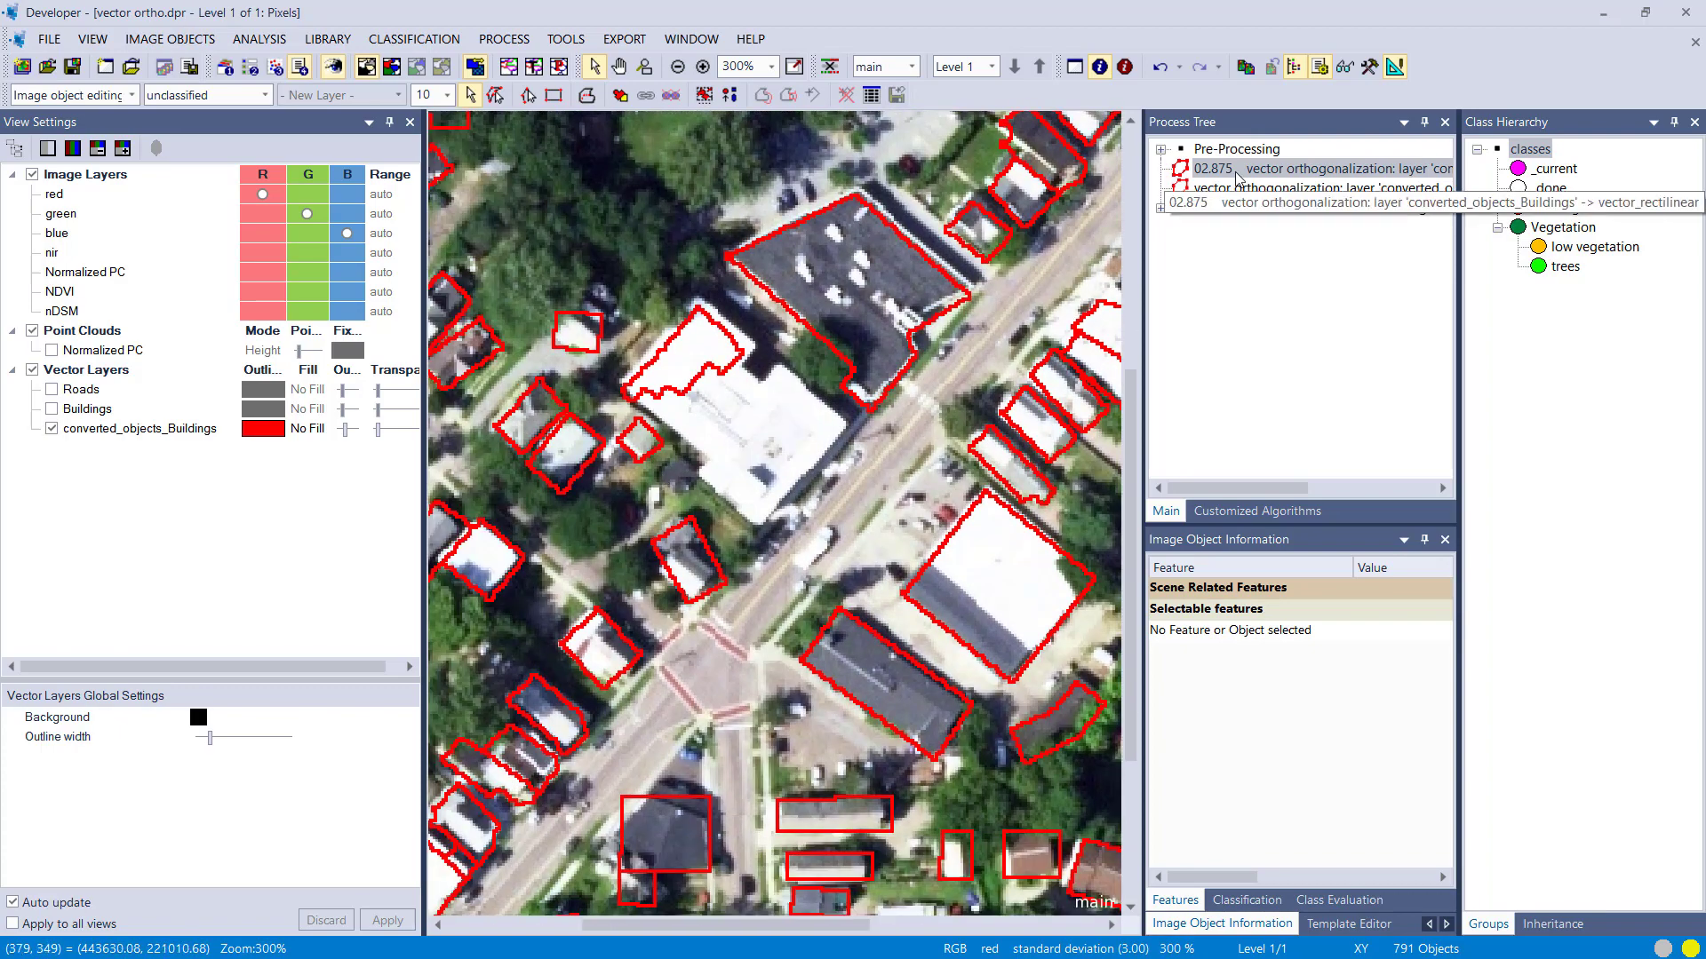
pyautogui.click(1239, 176)
# Execute vector orthogonalization: output vector_rectilinear, chessboard 20, merge threshold 0.25.
pyautogui.doubleClick(1239, 175)
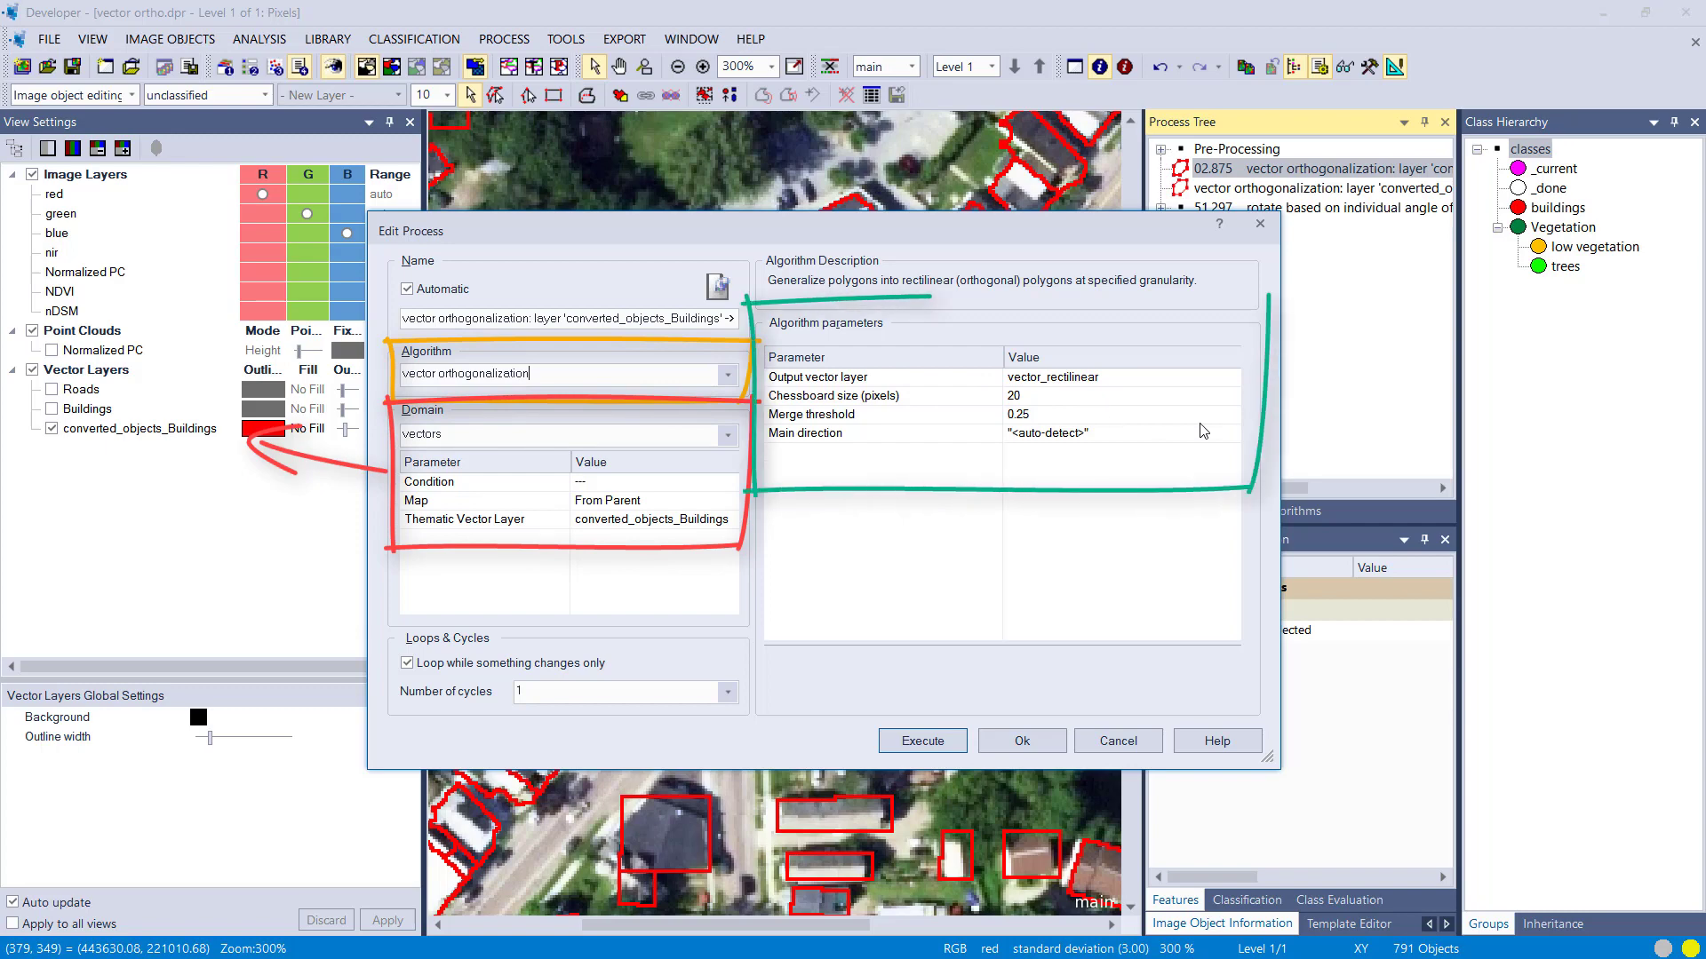
pyautogui.click(933, 743)
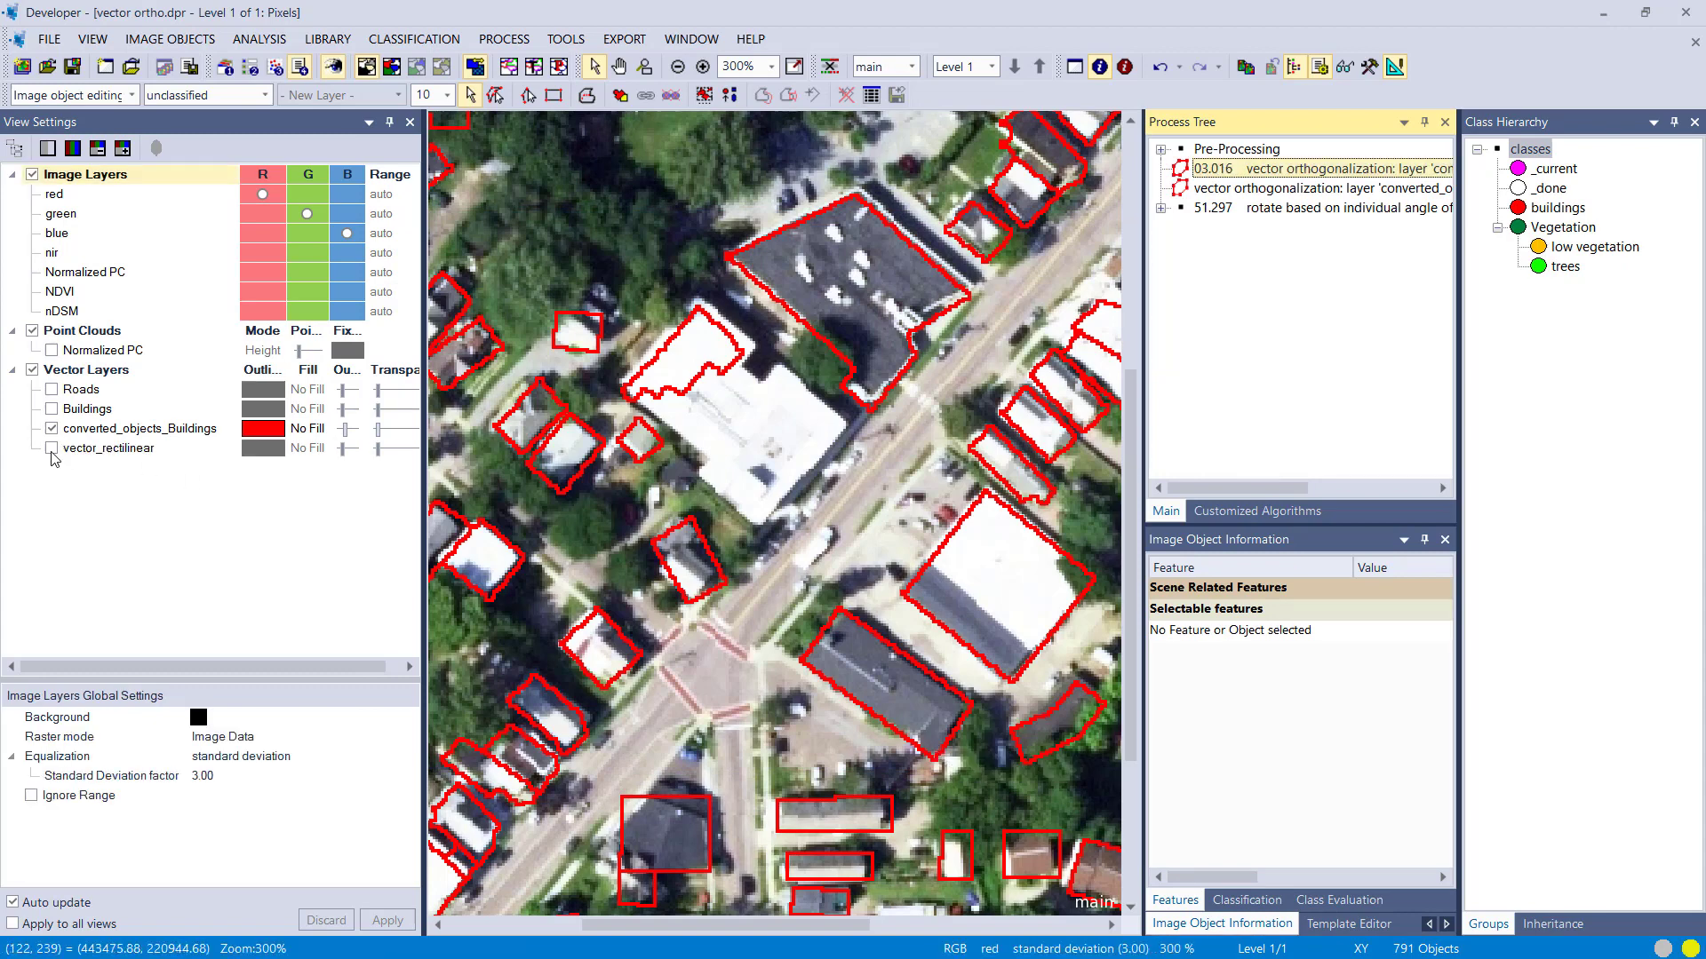
# Move vector_rectilinear above converted_objects_Buildings and give it yellow outlines.
pyautogui.moveTo(80, 449); pyautogui.dragTo(347, 437)
pyautogui.click(273, 434)
pyautogui.click(270, 497)
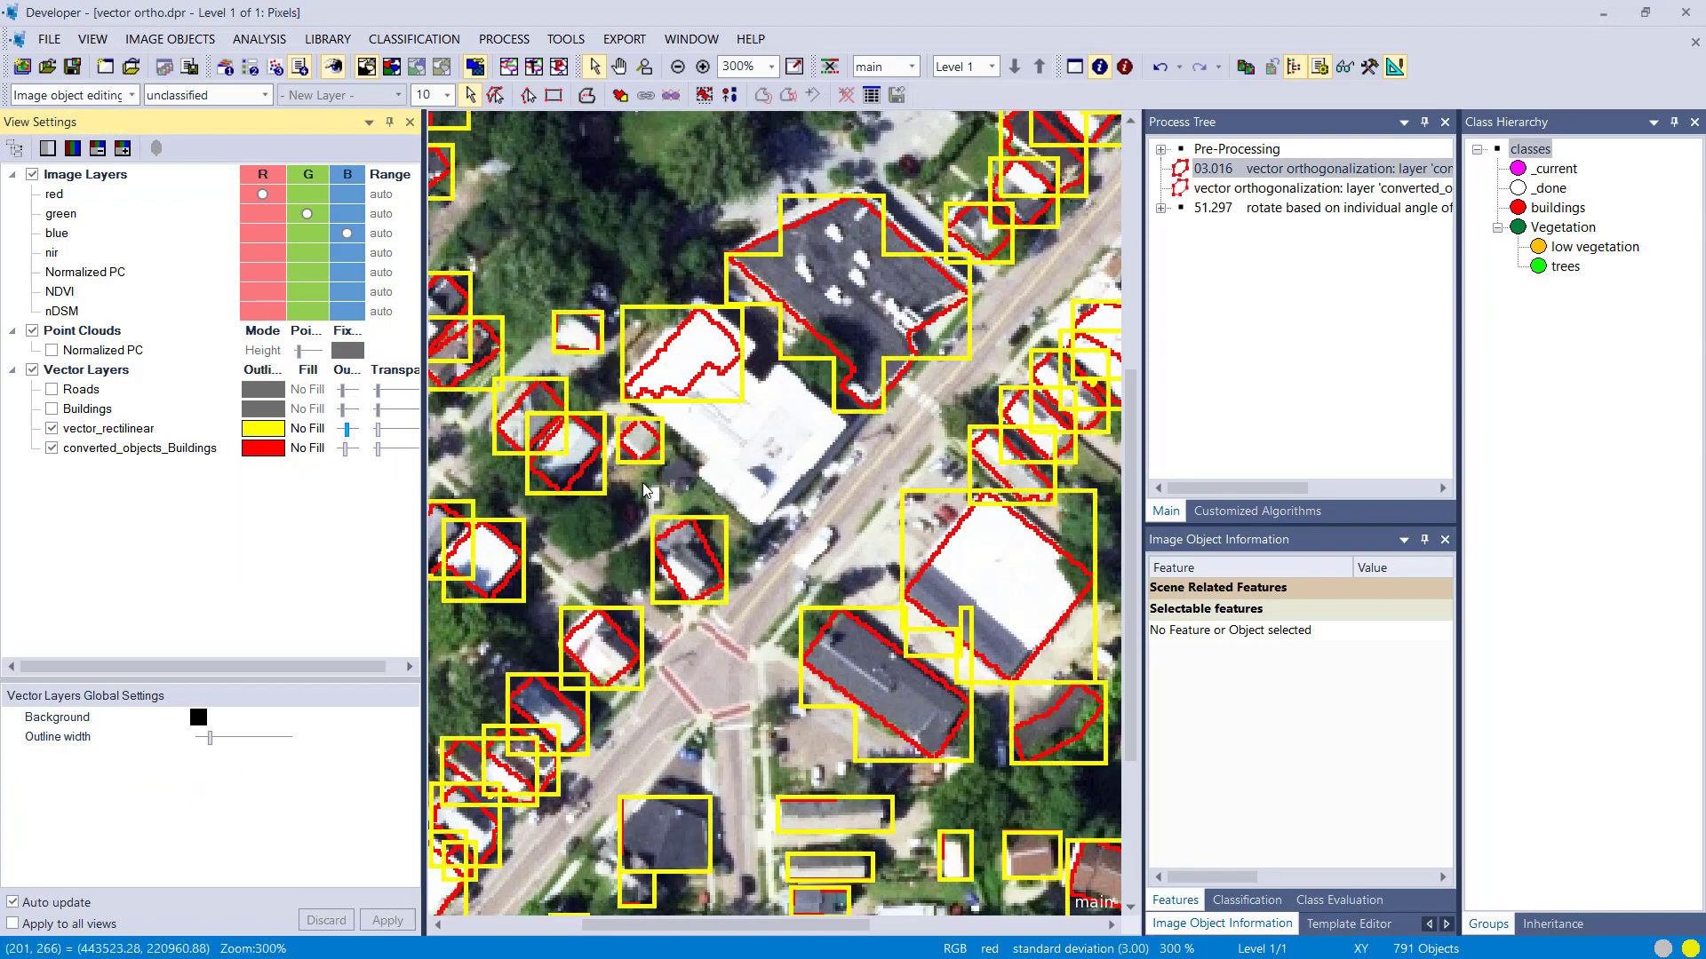
# Zoom and pan across houses to compare yellow rectilinear and red original outlines.
pyautogui.scroll(-3, 877, 551)
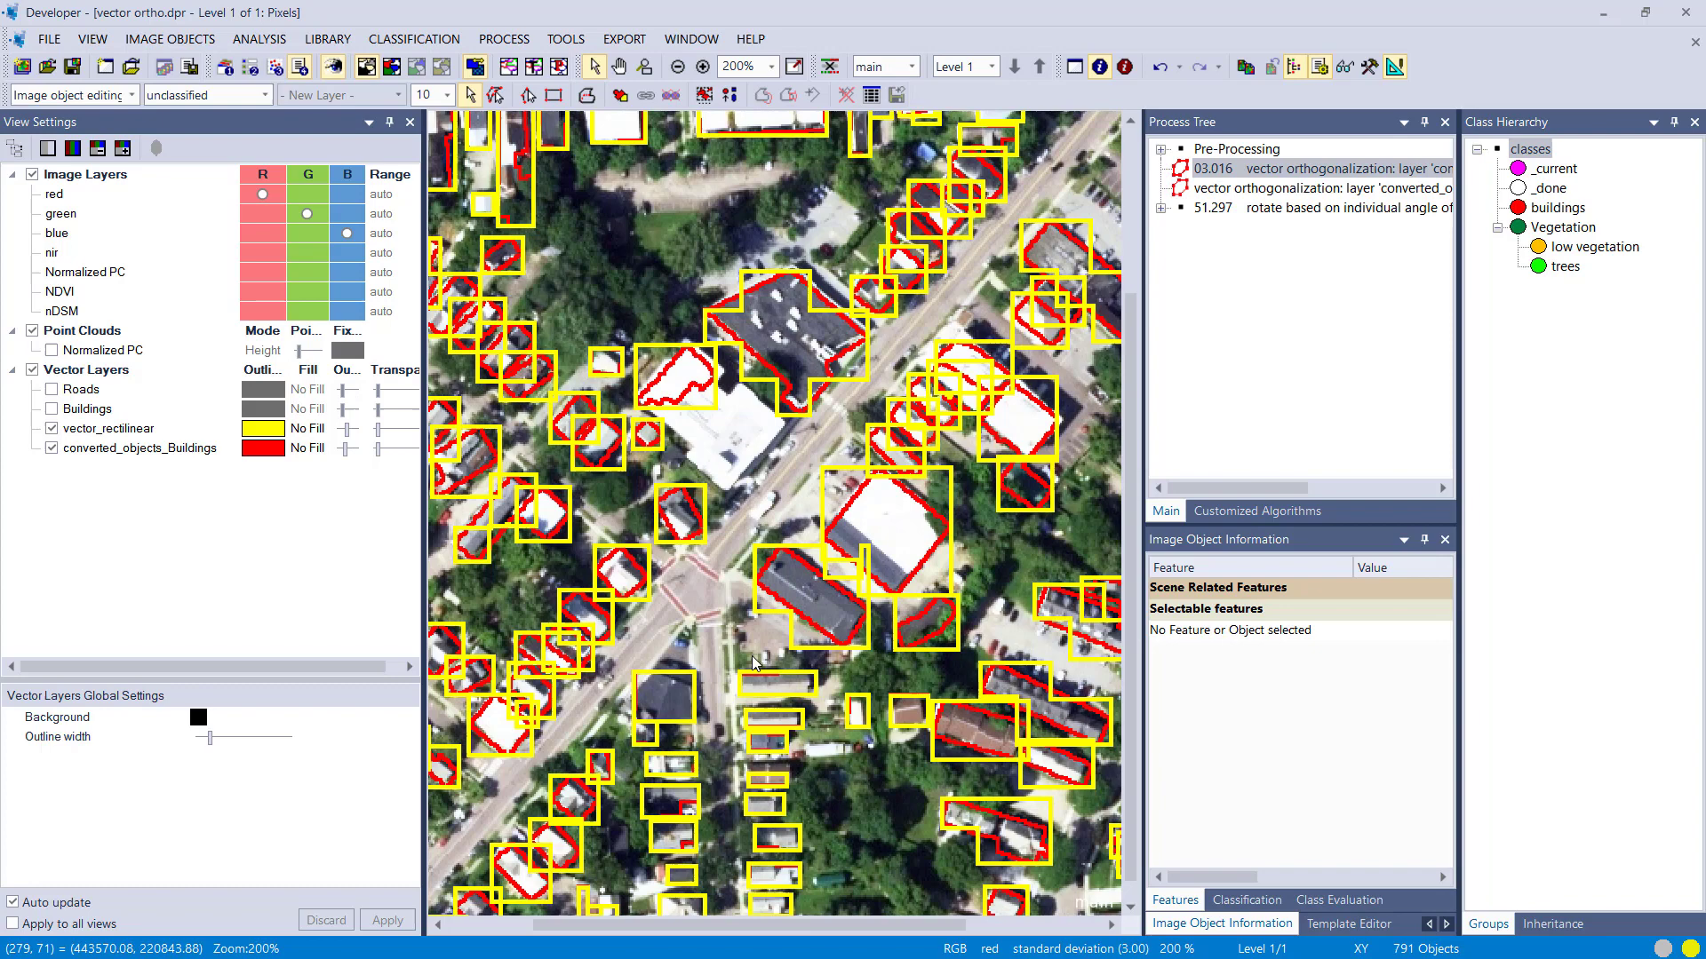
pyautogui.scroll(1, 746, 634)
pyautogui.scroll(3, 691, 681)
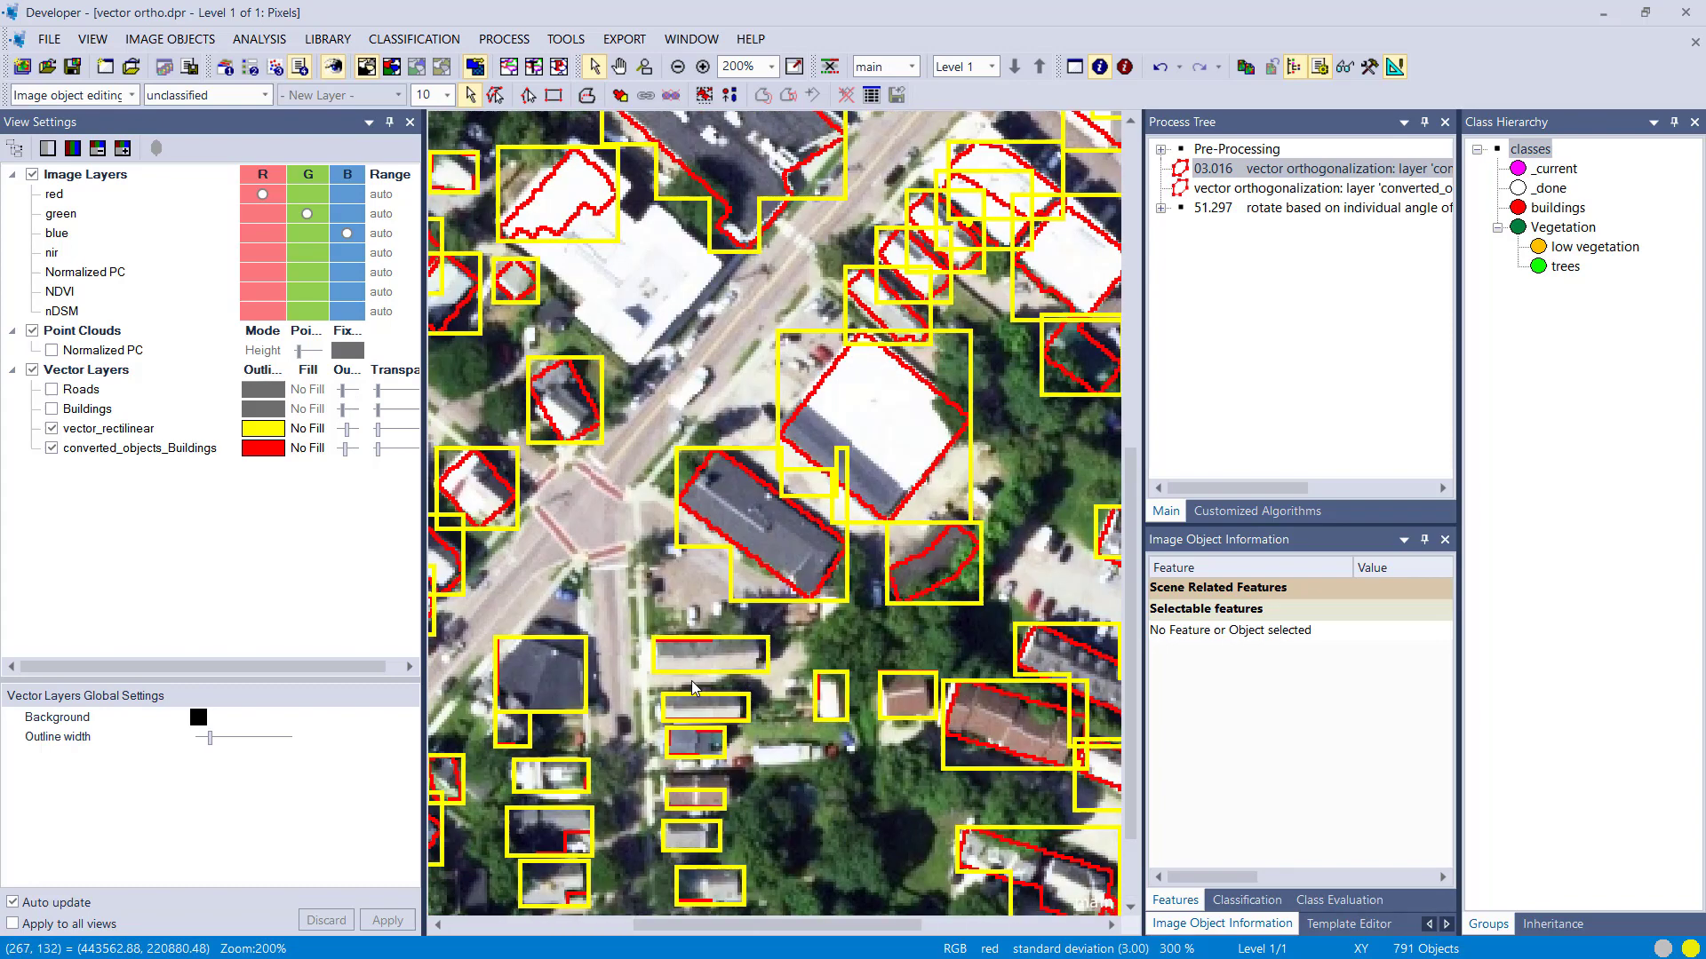
pyautogui.moveTo(691, 681); pyautogui.dragTo(759, 519)
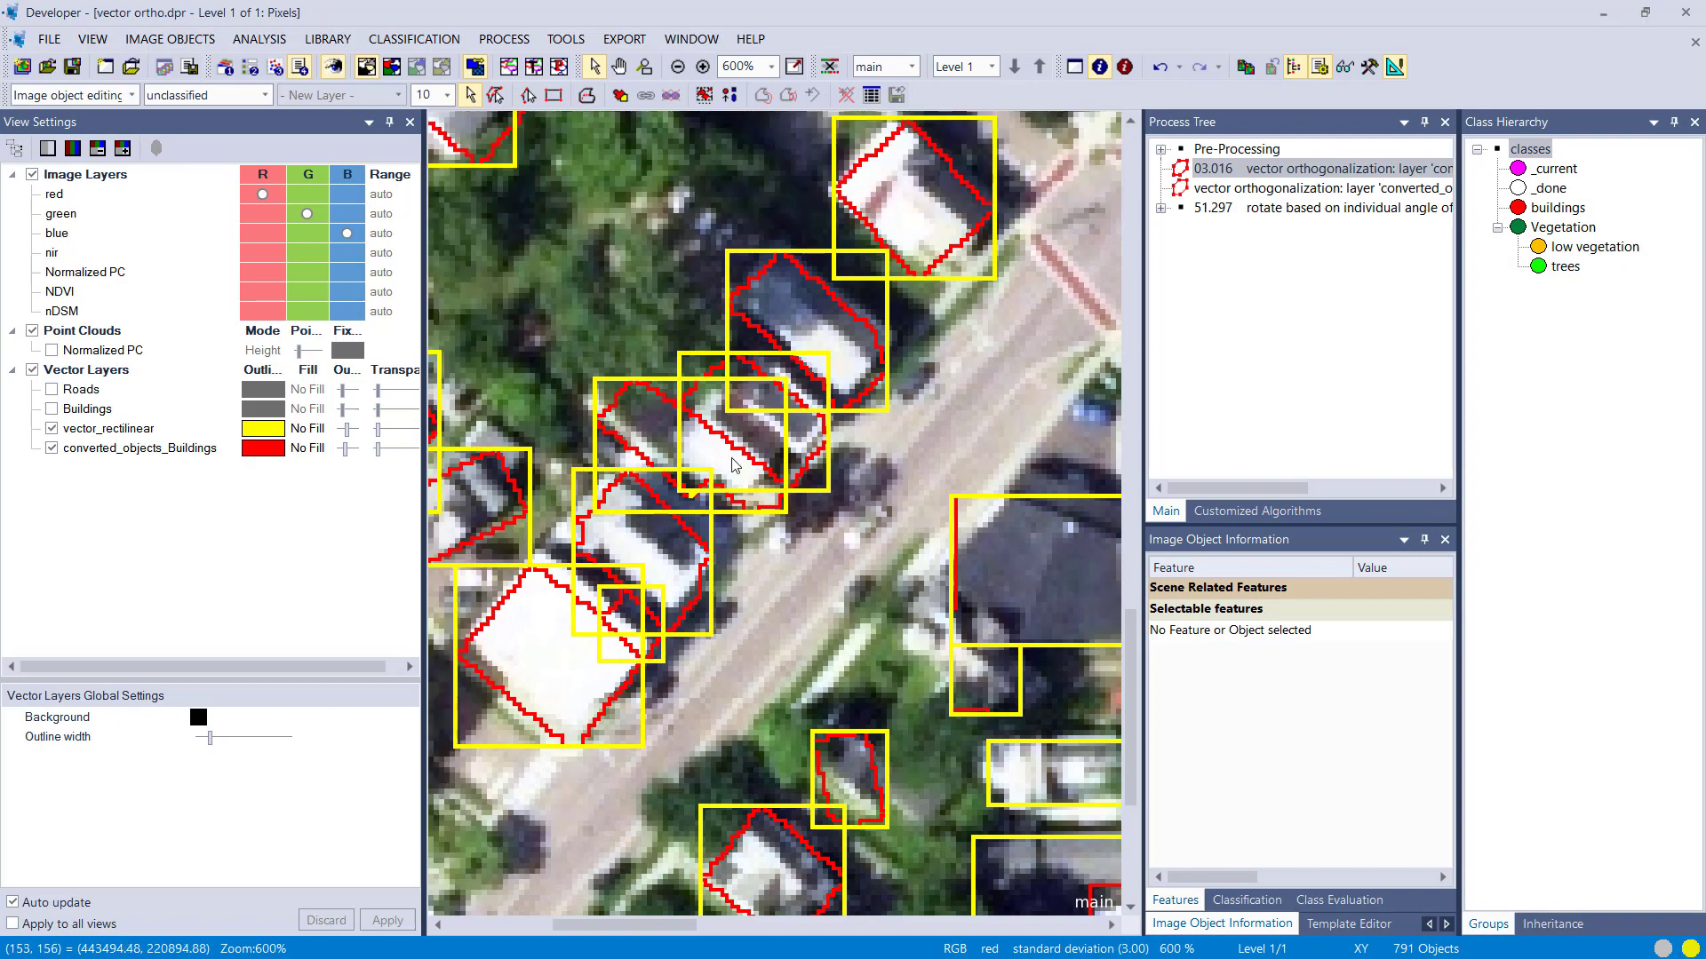
pyautogui.scroll(-1, 685, 476)
pyautogui.moveTo(564, 401); pyautogui.dragTo(755, 567)
pyautogui.scroll(-1, 630, 481)
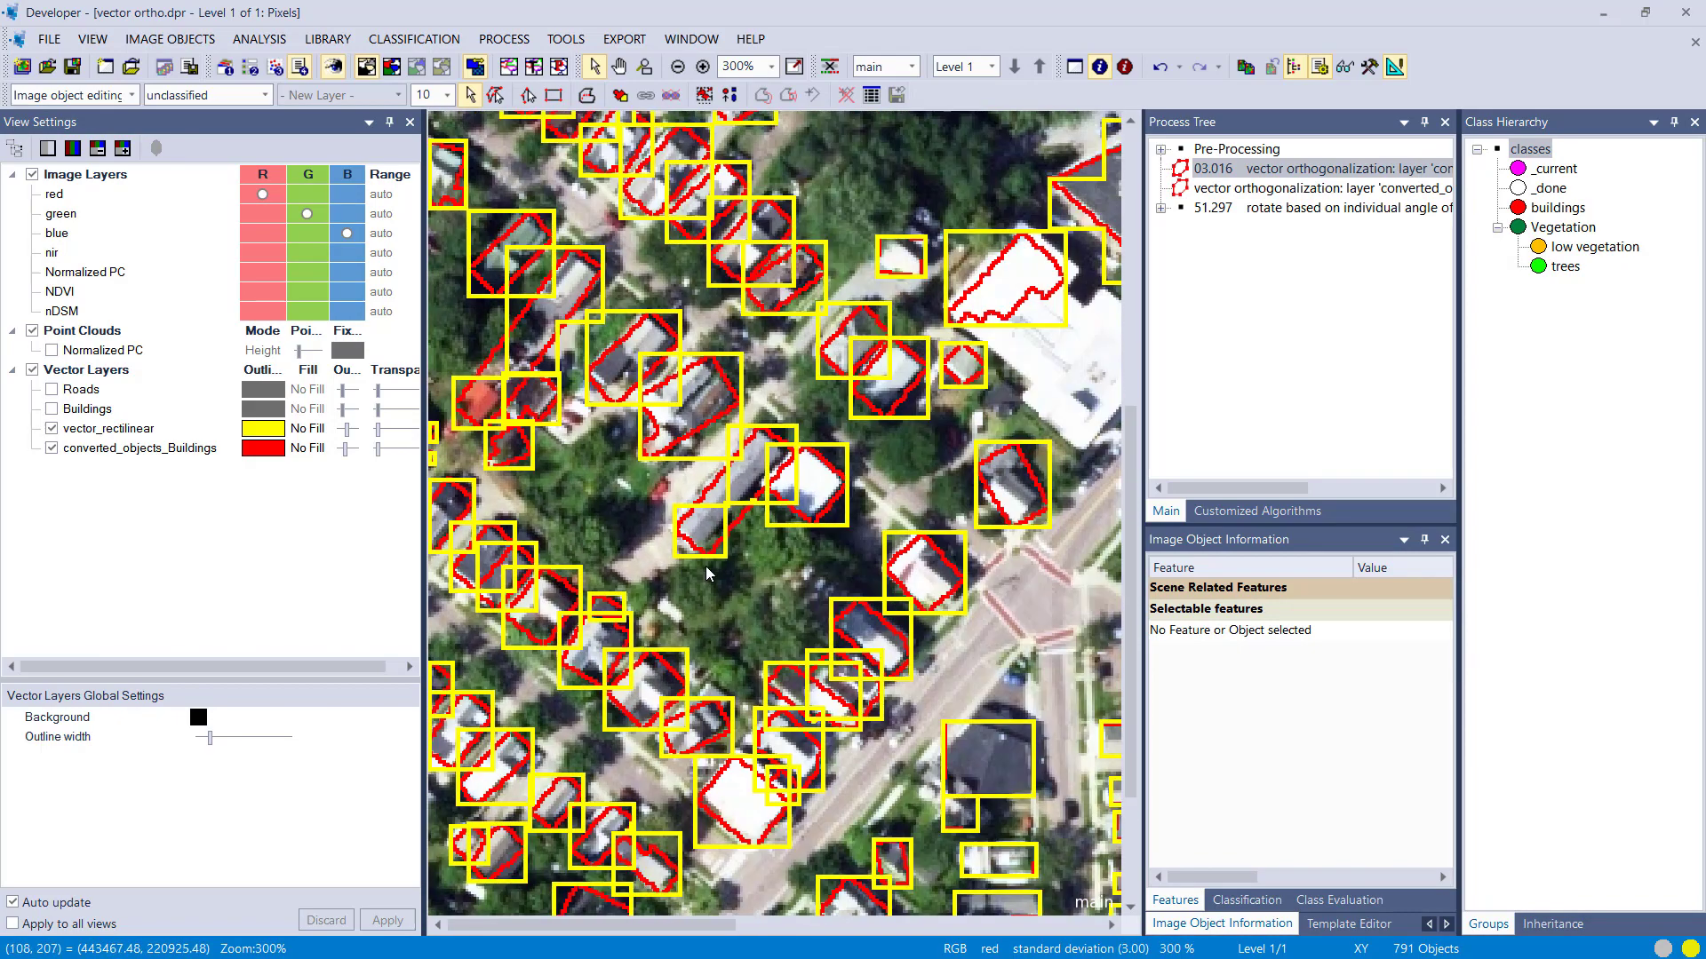
pyautogui.moveTo(632, 490); pyautogui.dragTo(632, 651)
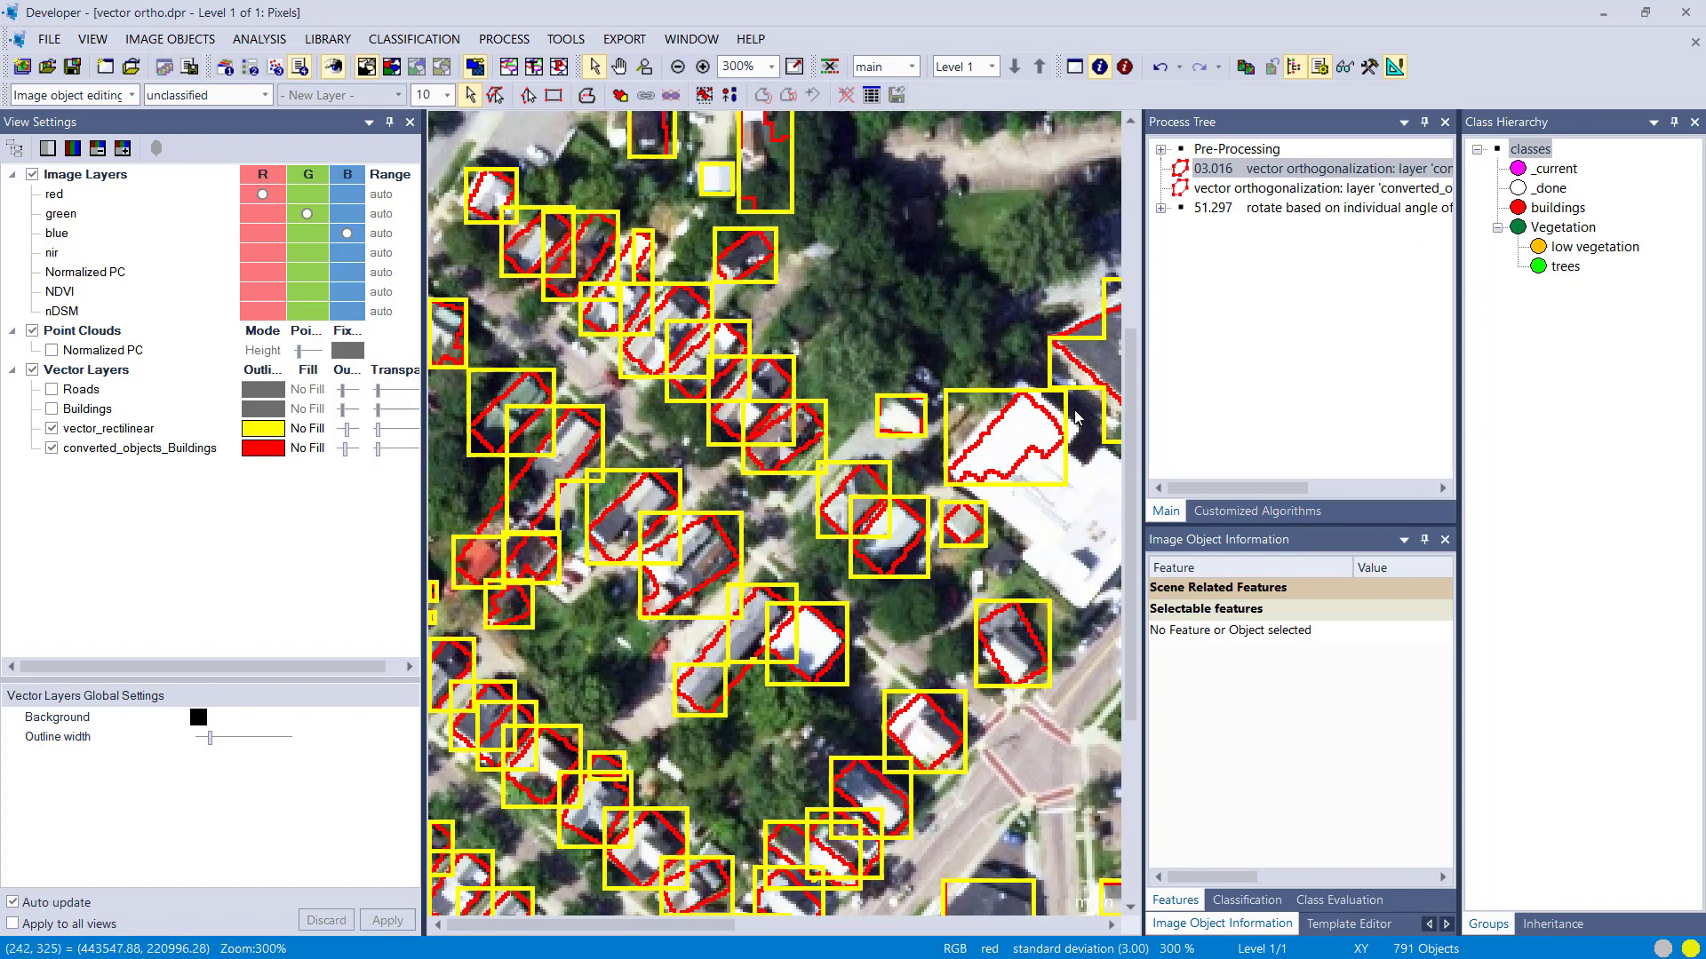
# Rerun vector orthogonalization with chessboard size 10 and merge threshold 0.5.
pyautogui.doubleClick(1204, 189)
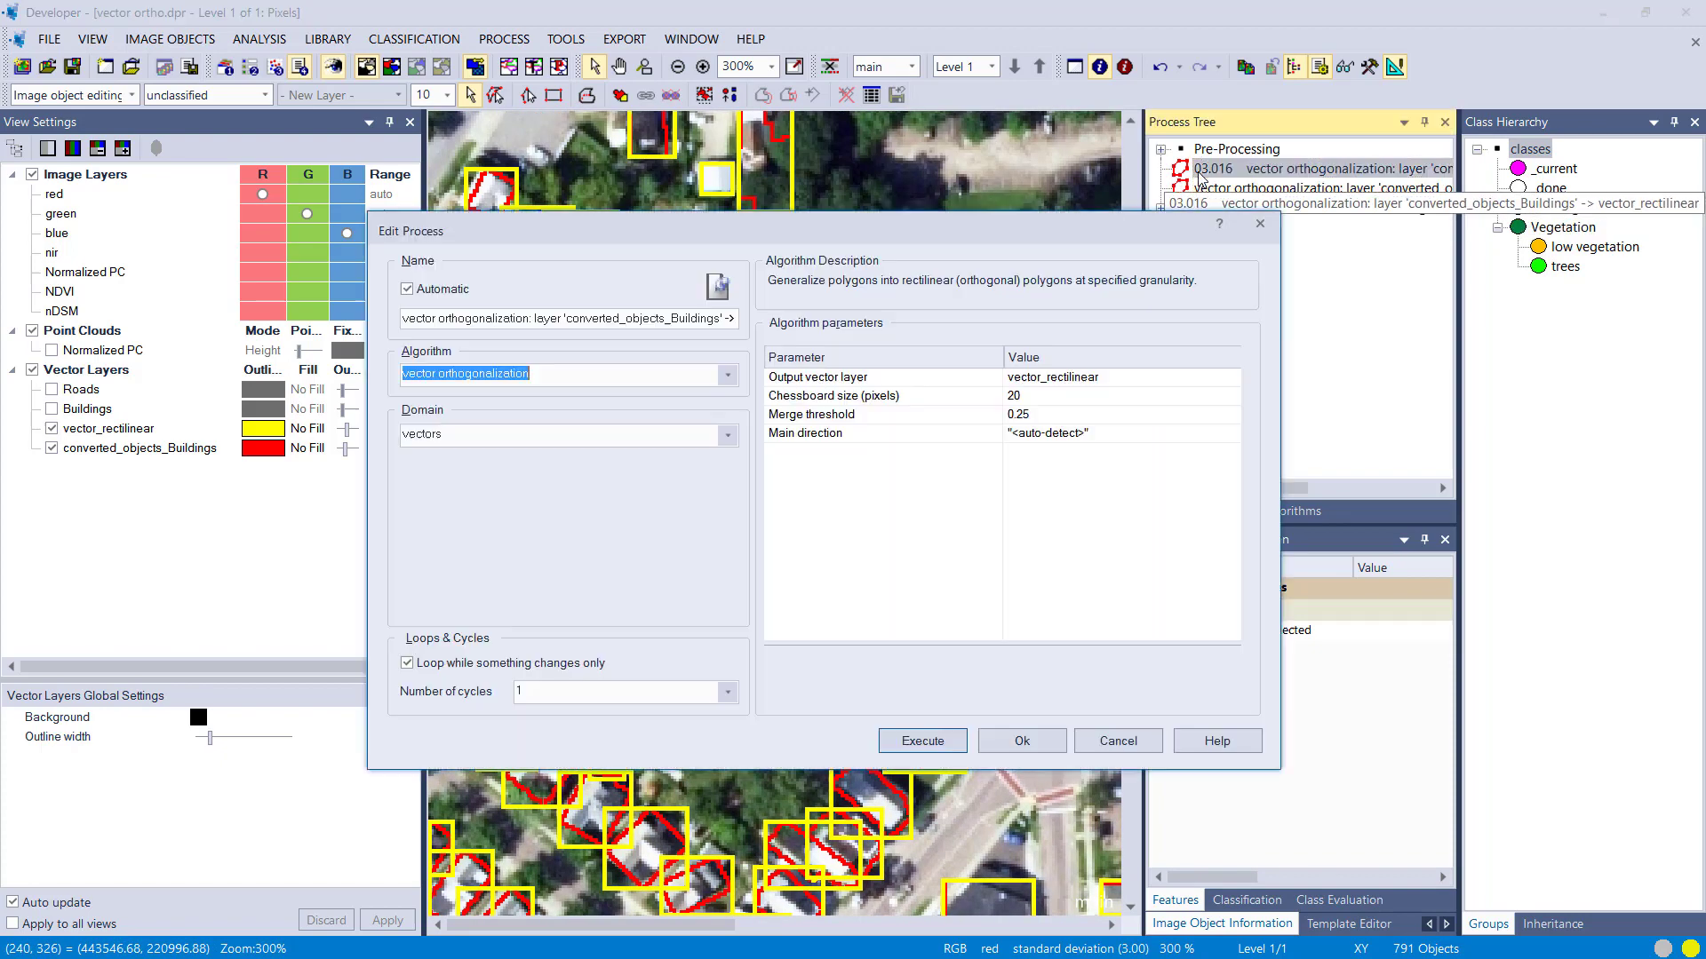
pyautogui.click(1066, 396)
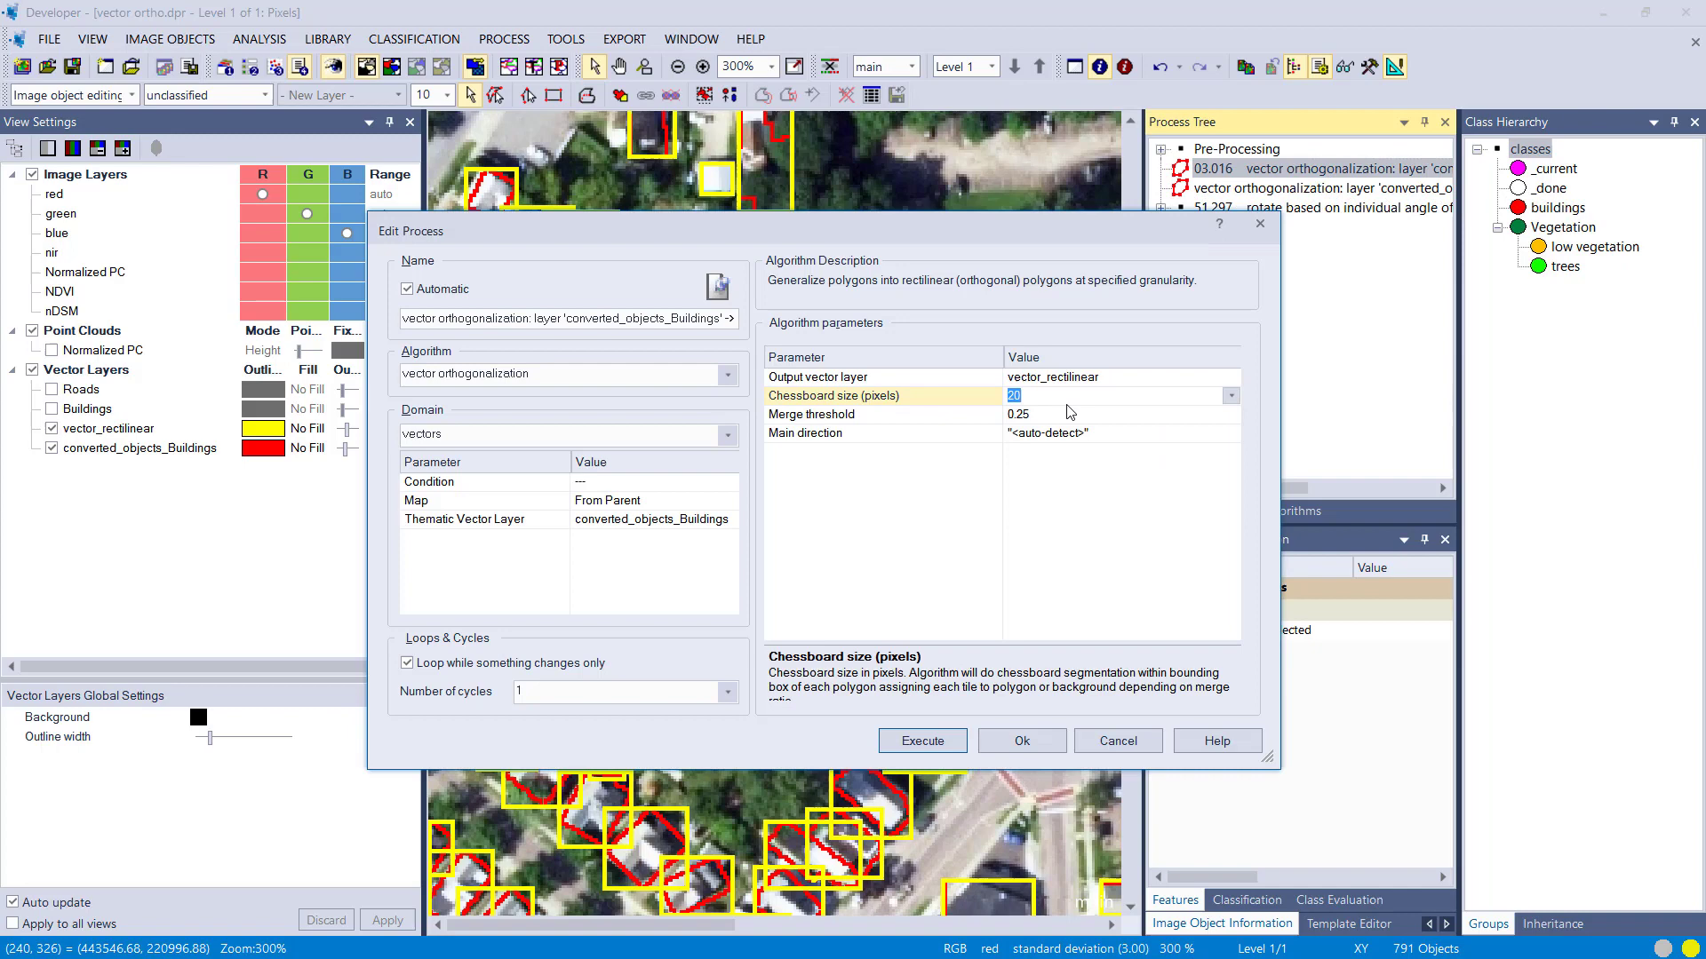
pyautogui.write('10')
pyautogui.click(1064, 417)
pyautogui.write('0')
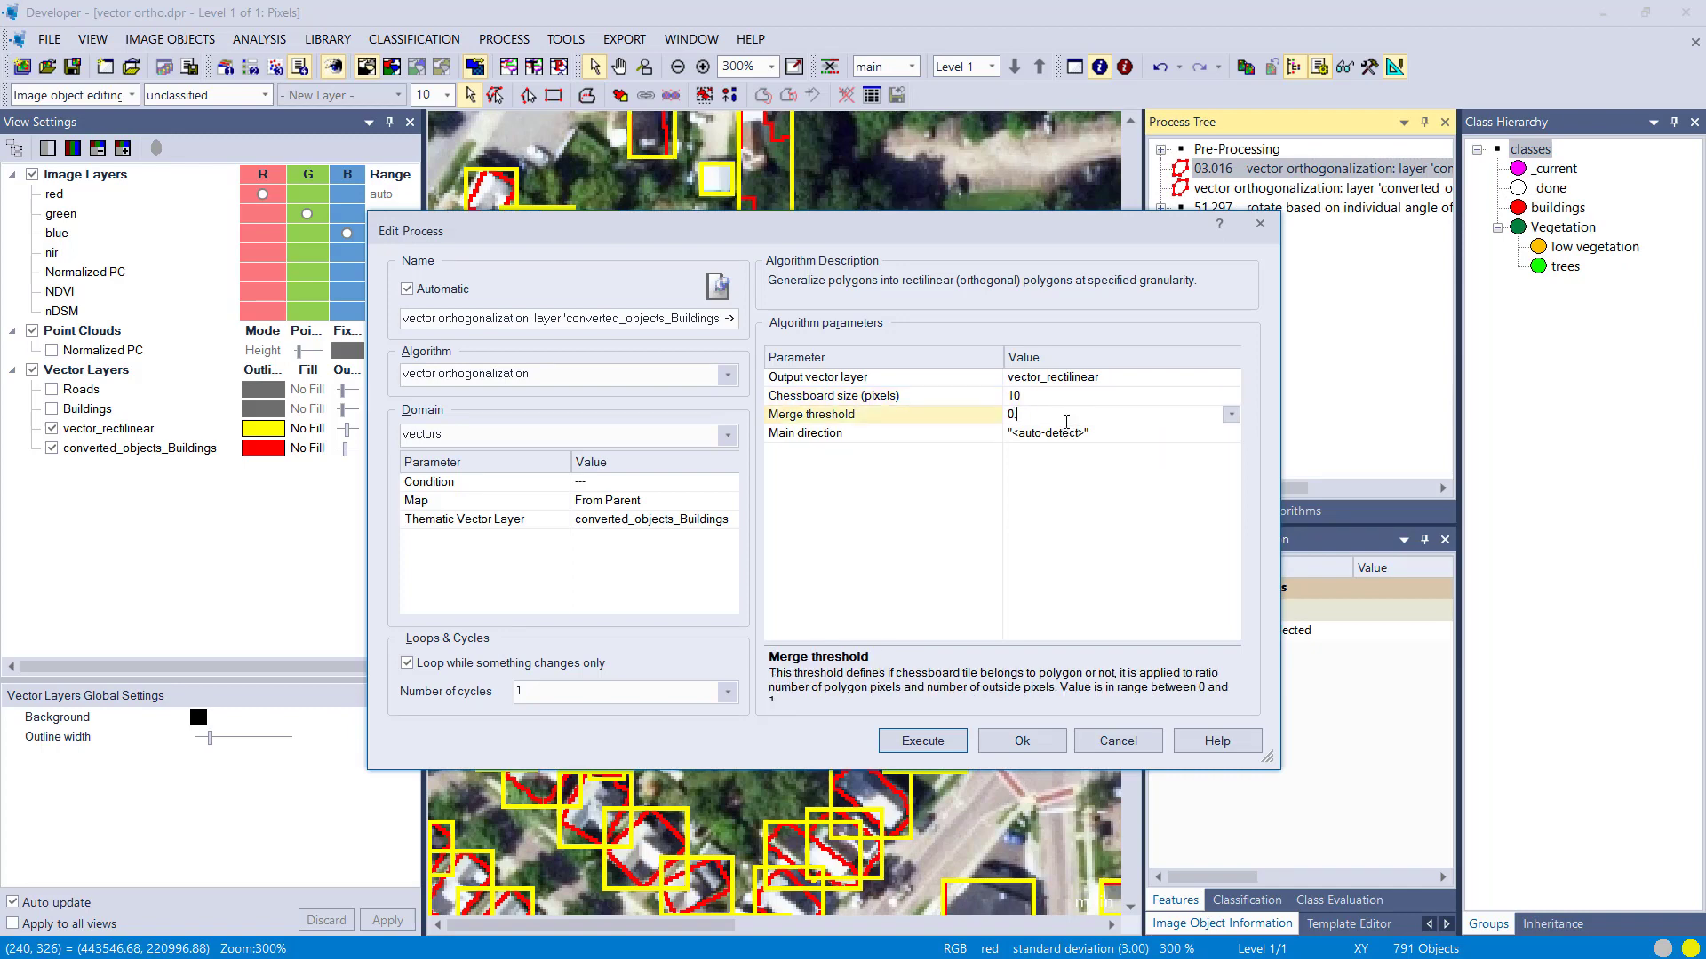
pyautogui.write('.5')
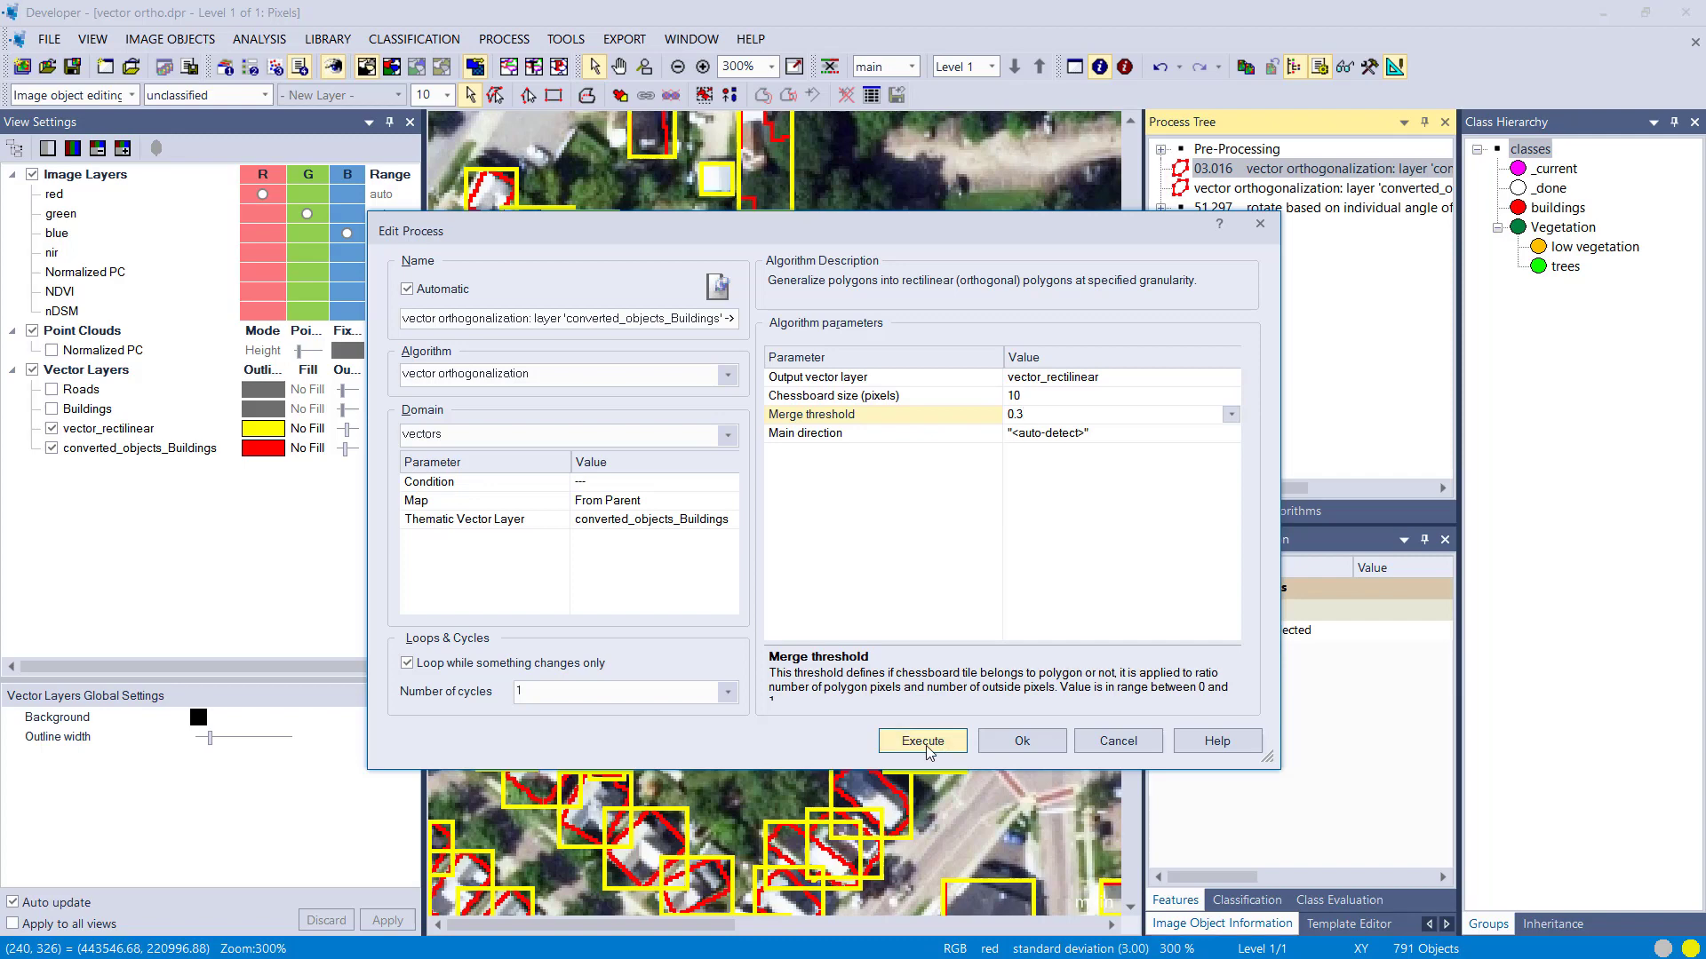
pyautogui.click(925, 743)
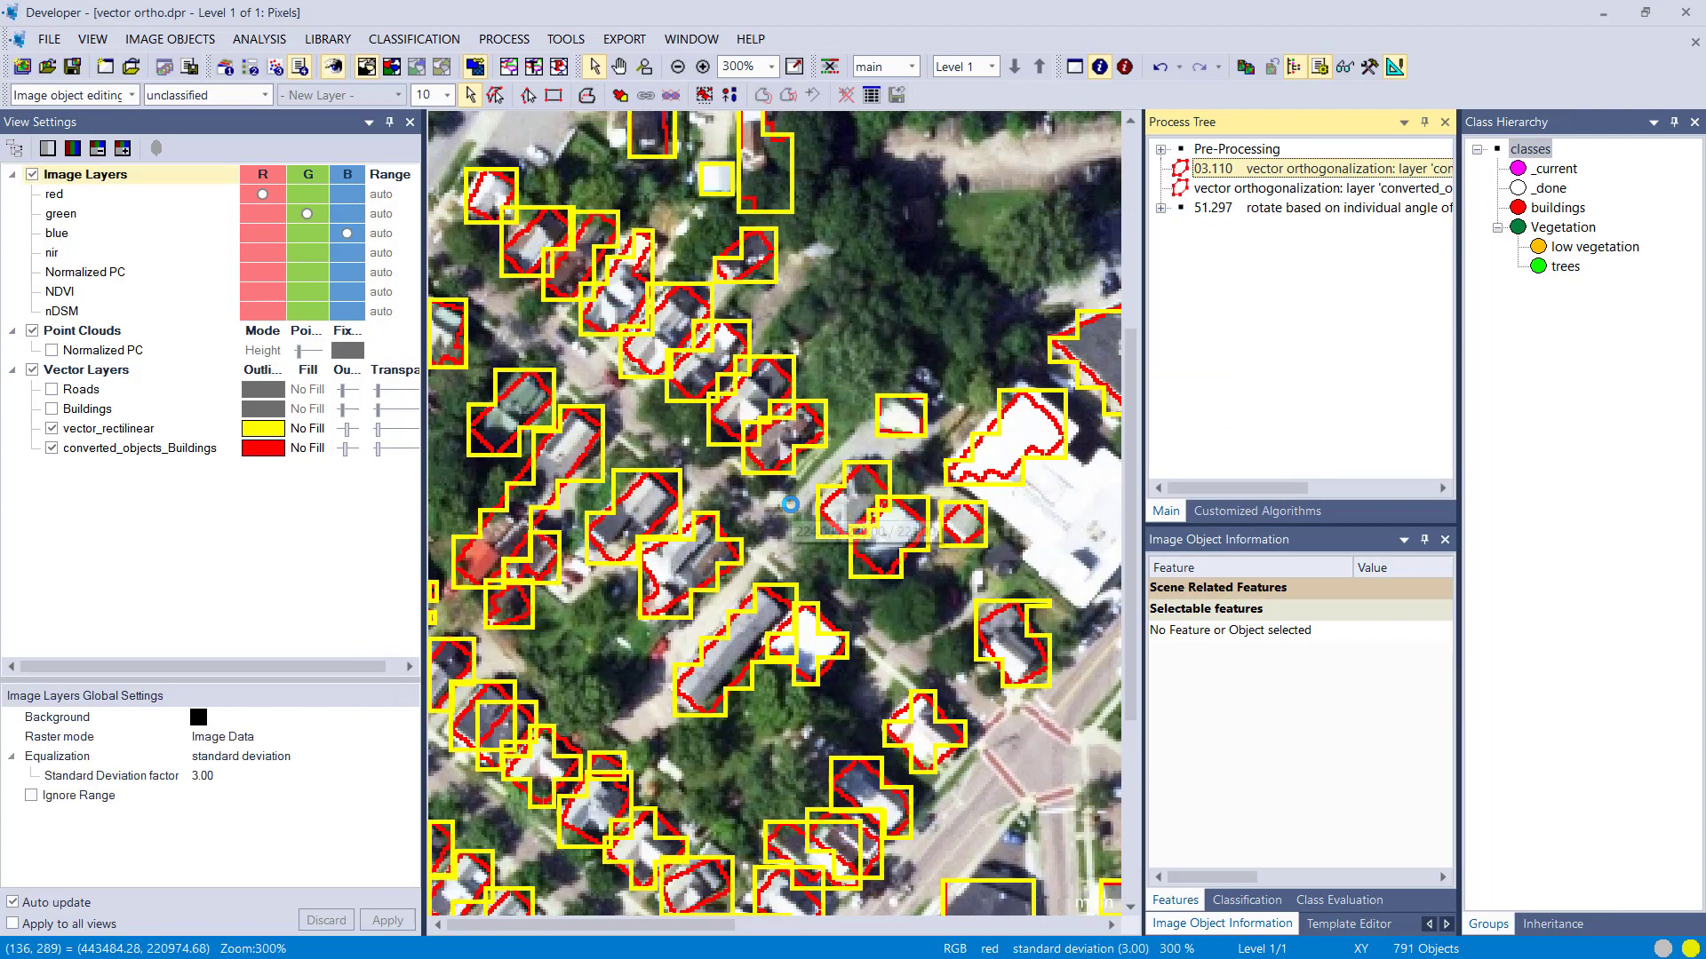
# Pan the map, hide converted_objects_Buildings, and zoom out to the whole image.
pyautogui.scroll(5, 861, 708)
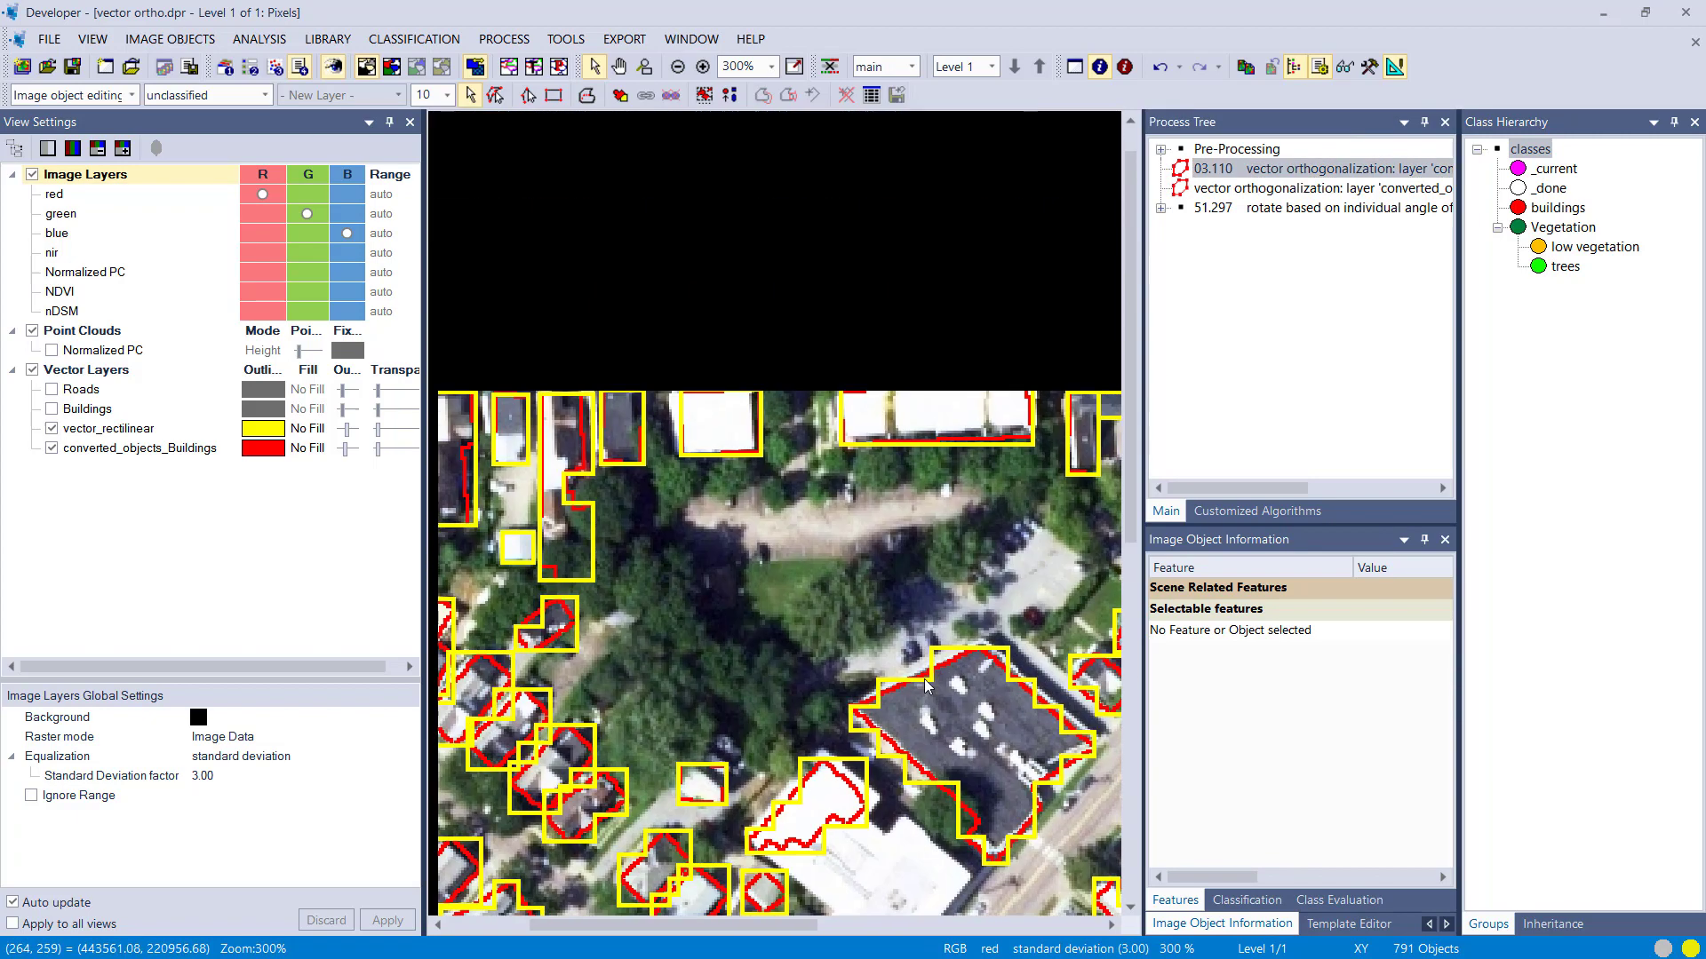
pyautogui.moveTo(700, 591); pyautogui.dragTo(818, 647)
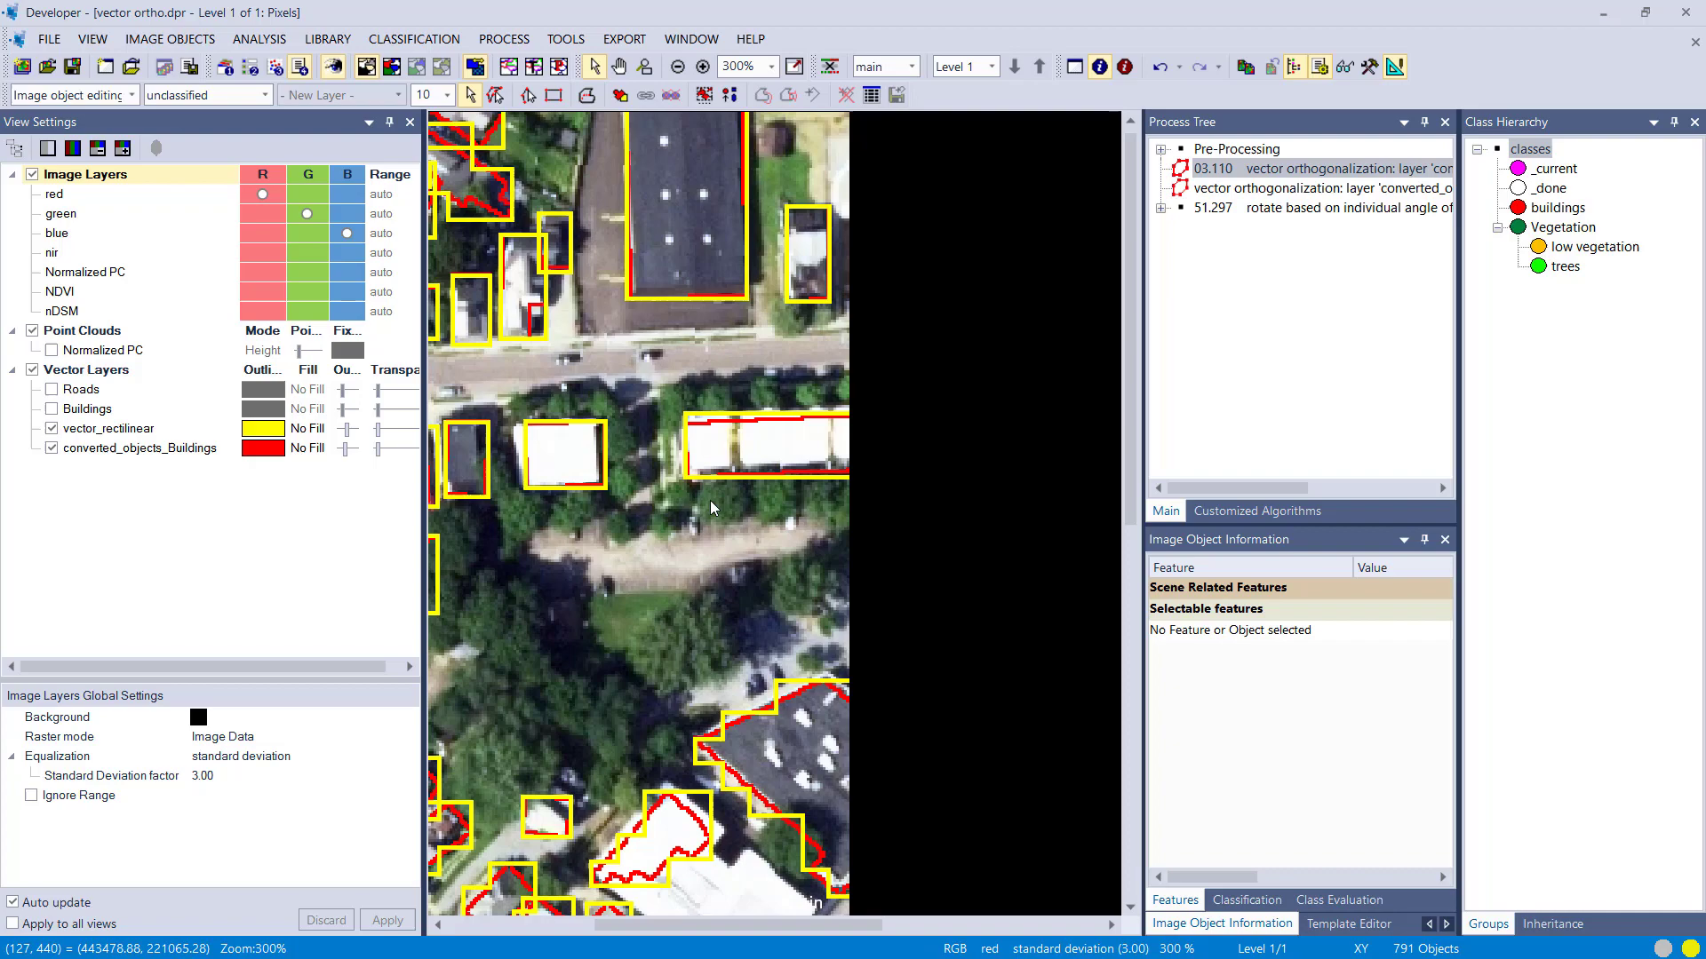
pyautogui.scroll(-1, 720, 437)
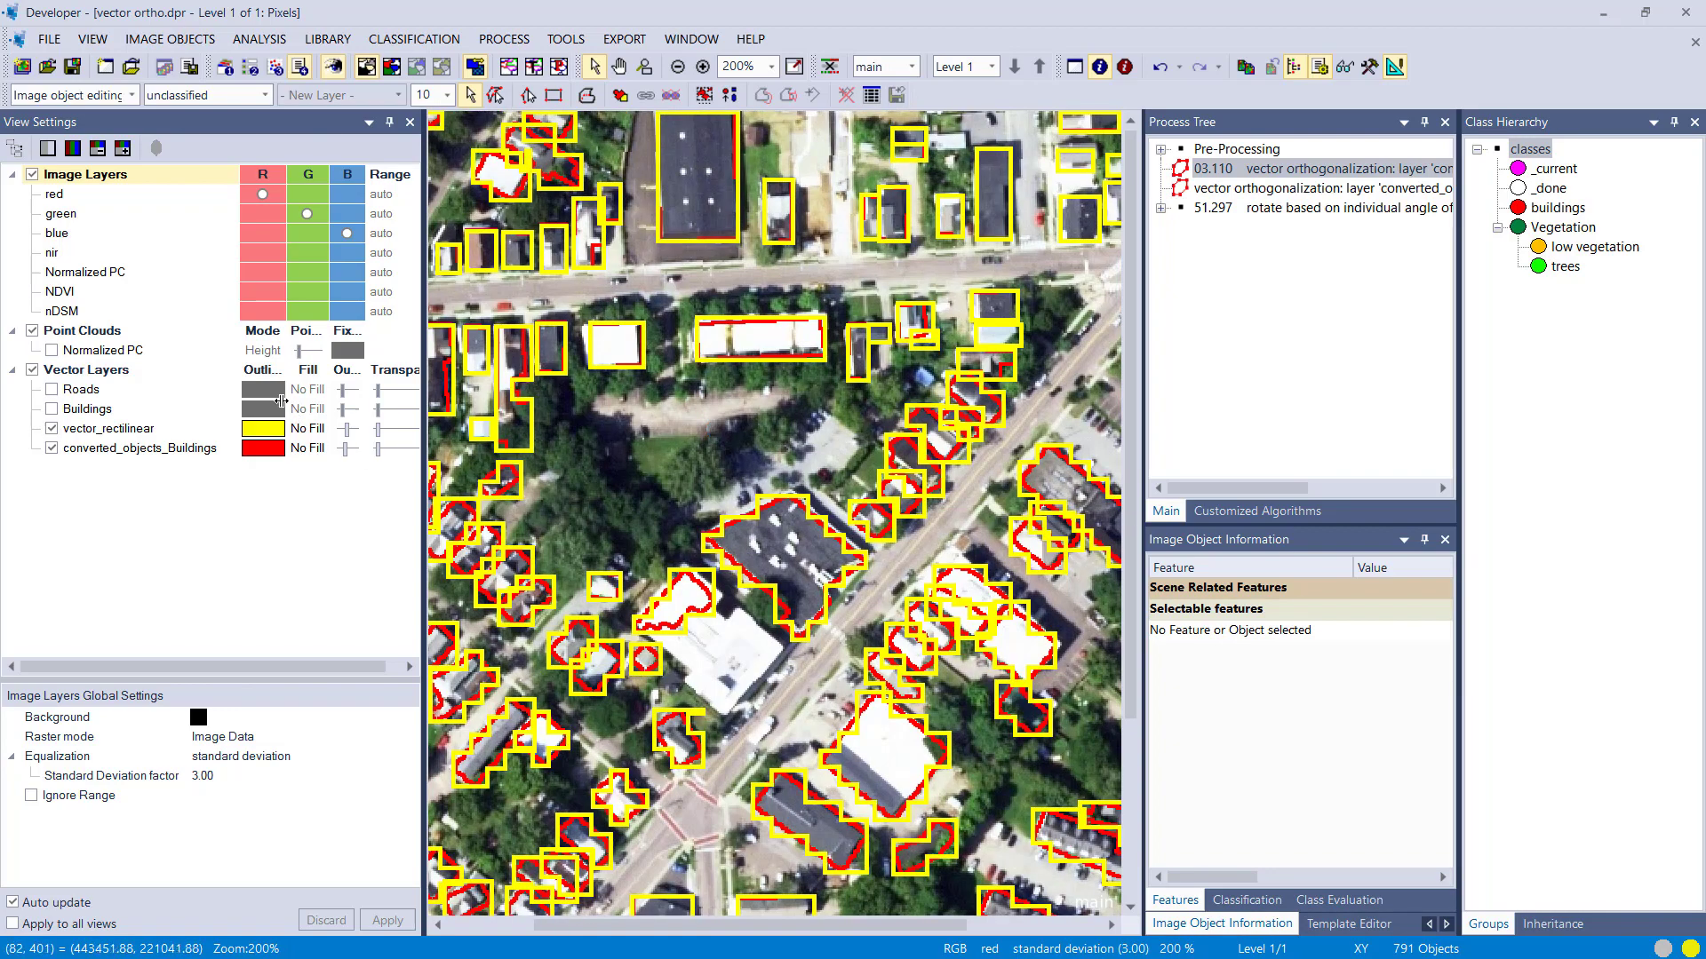
pyautogui.click(51, 448)
pyautogui.scroll(-1, 850, 493)
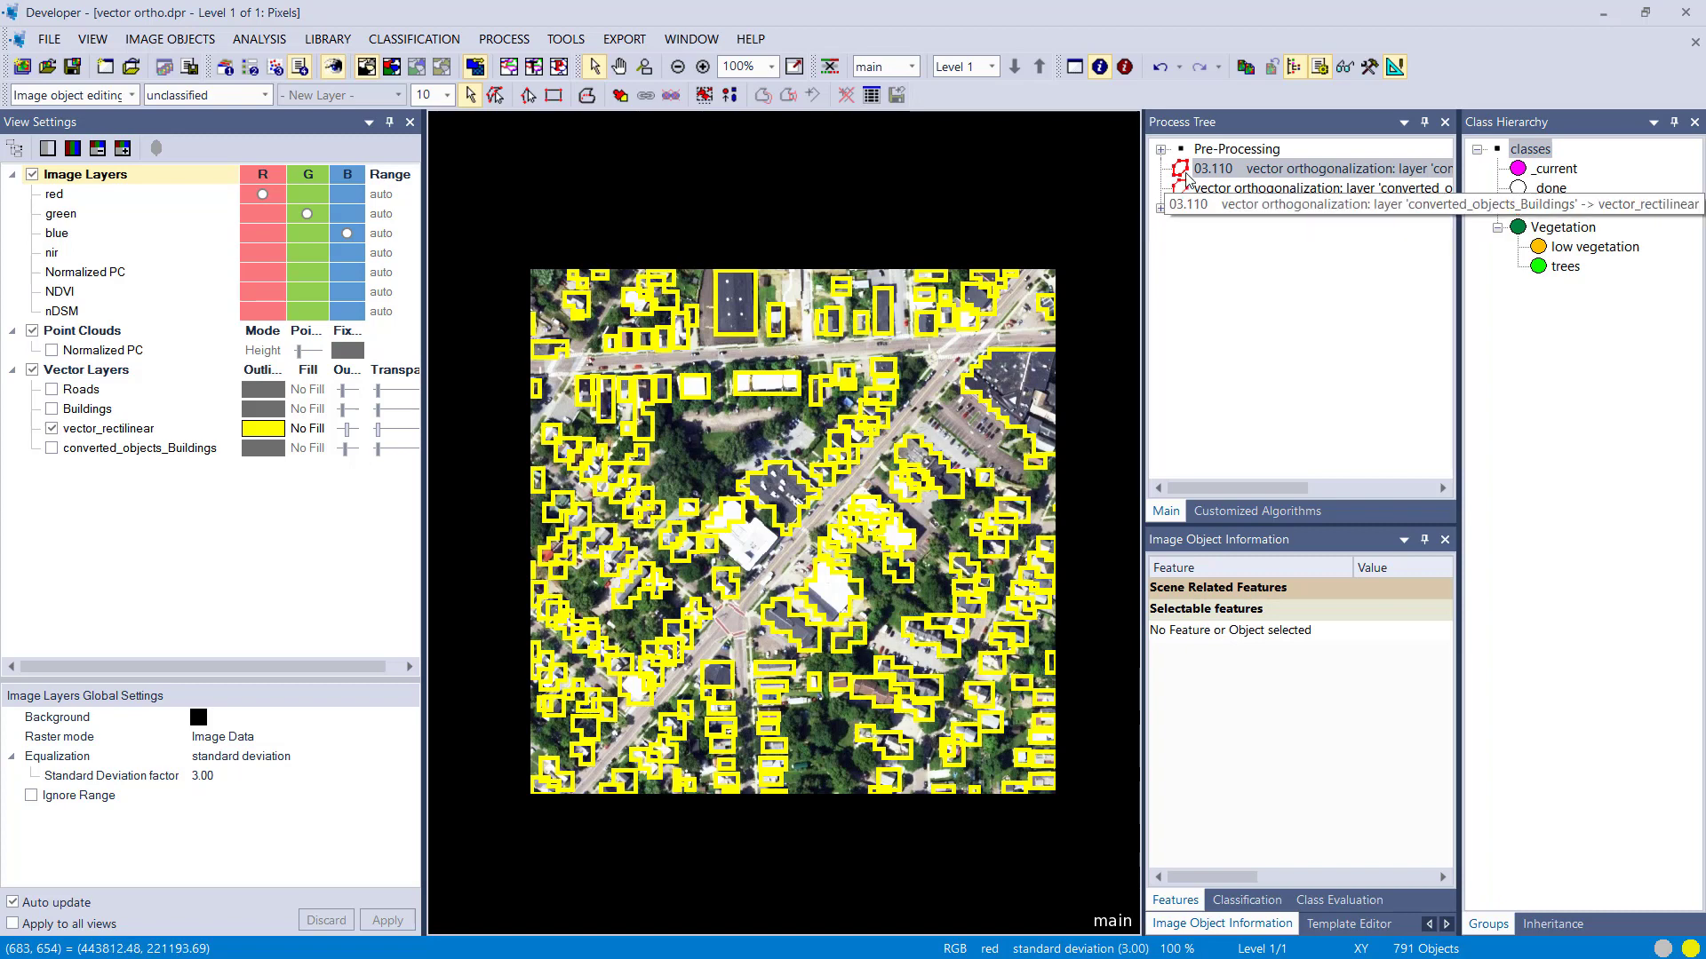
# Execute orthogonalization with chessboard size 5 and compare against the red original outlines.
pyautogui.doubleClick(1315, 169)
pyautogui.click(1039, 398)
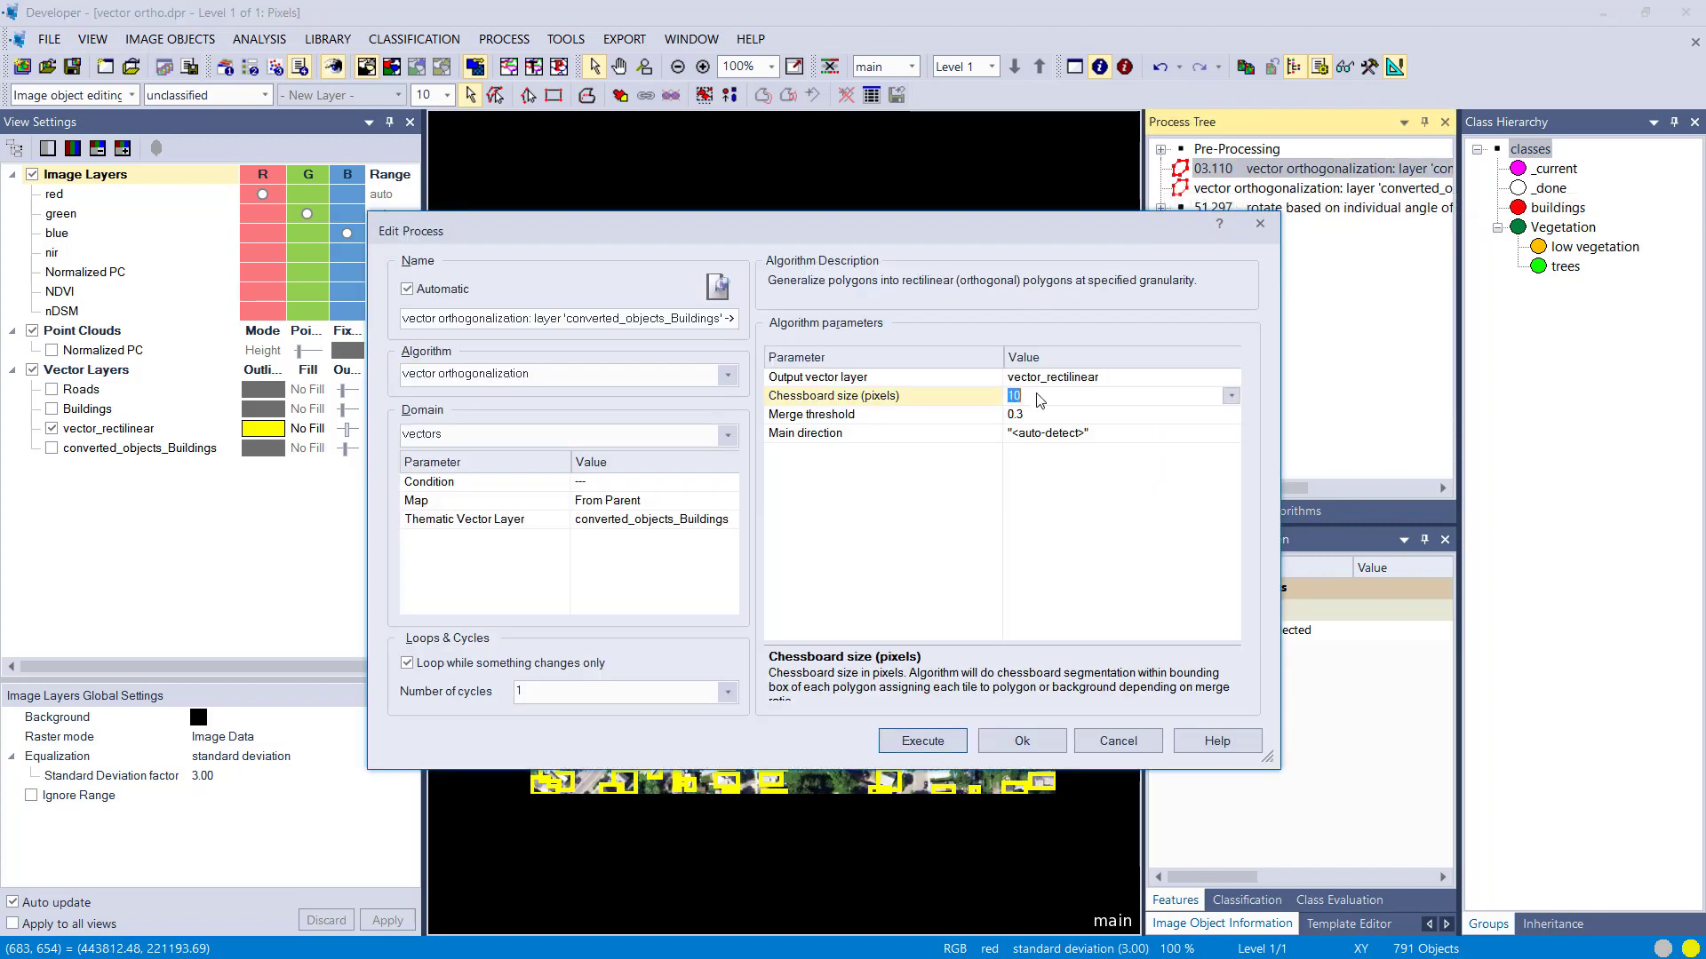
pyautogui.click(930, 744)
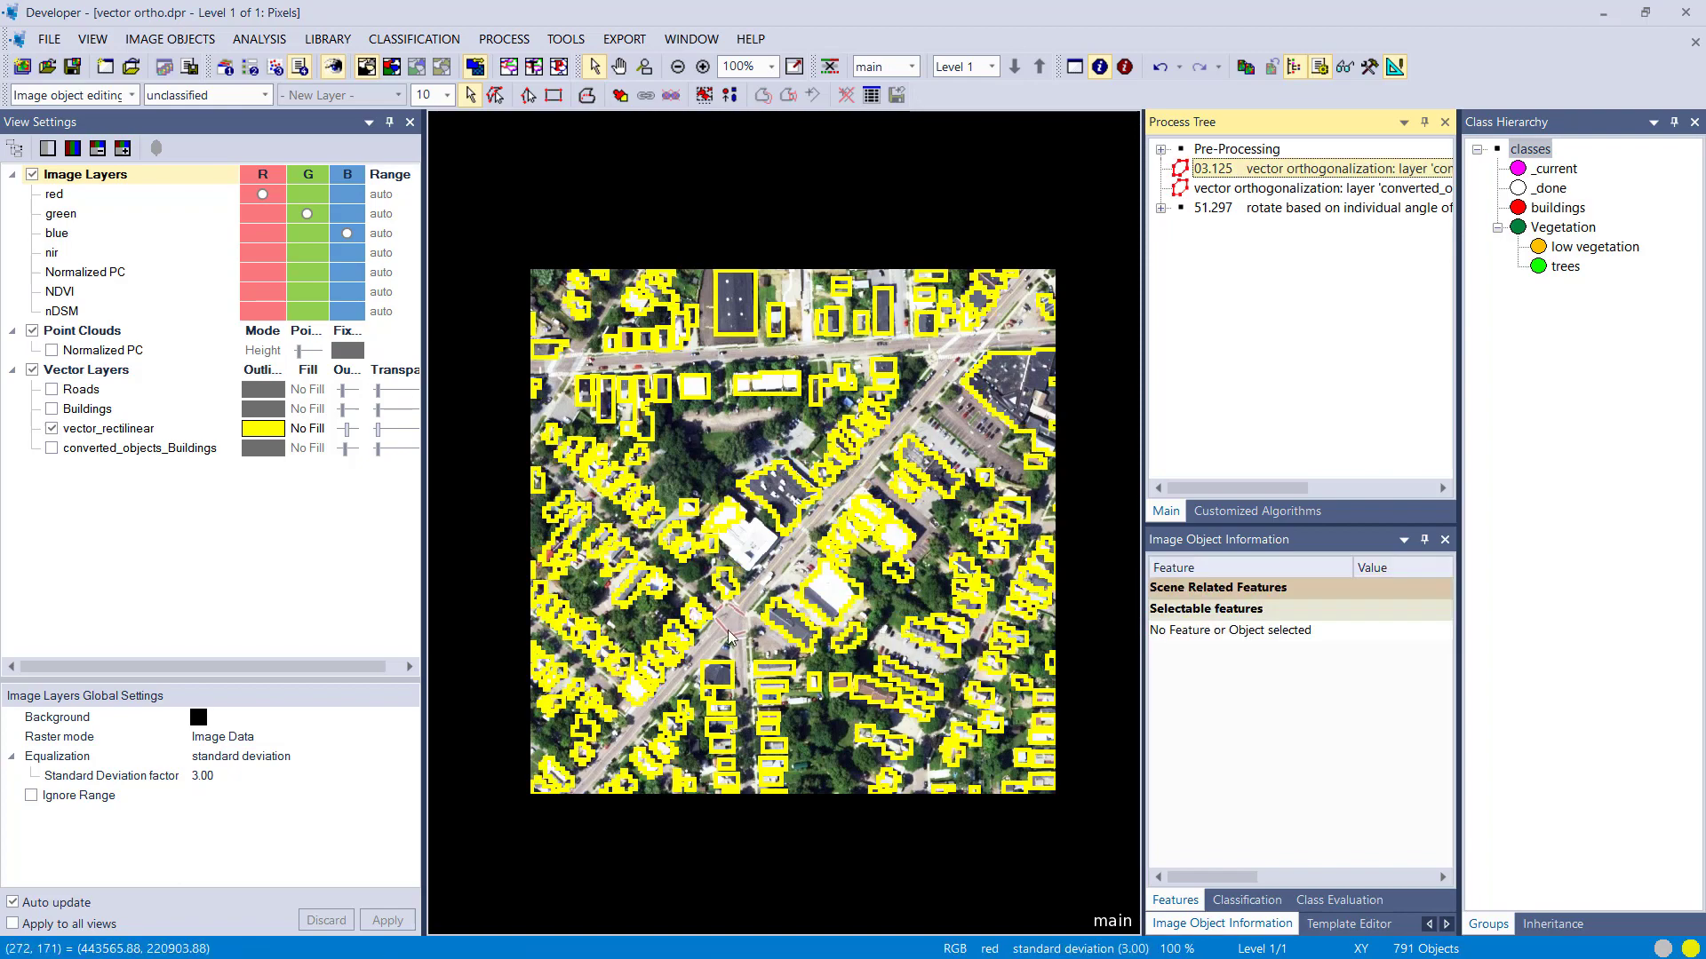
pyautogui.scroll(5, 642, 526)
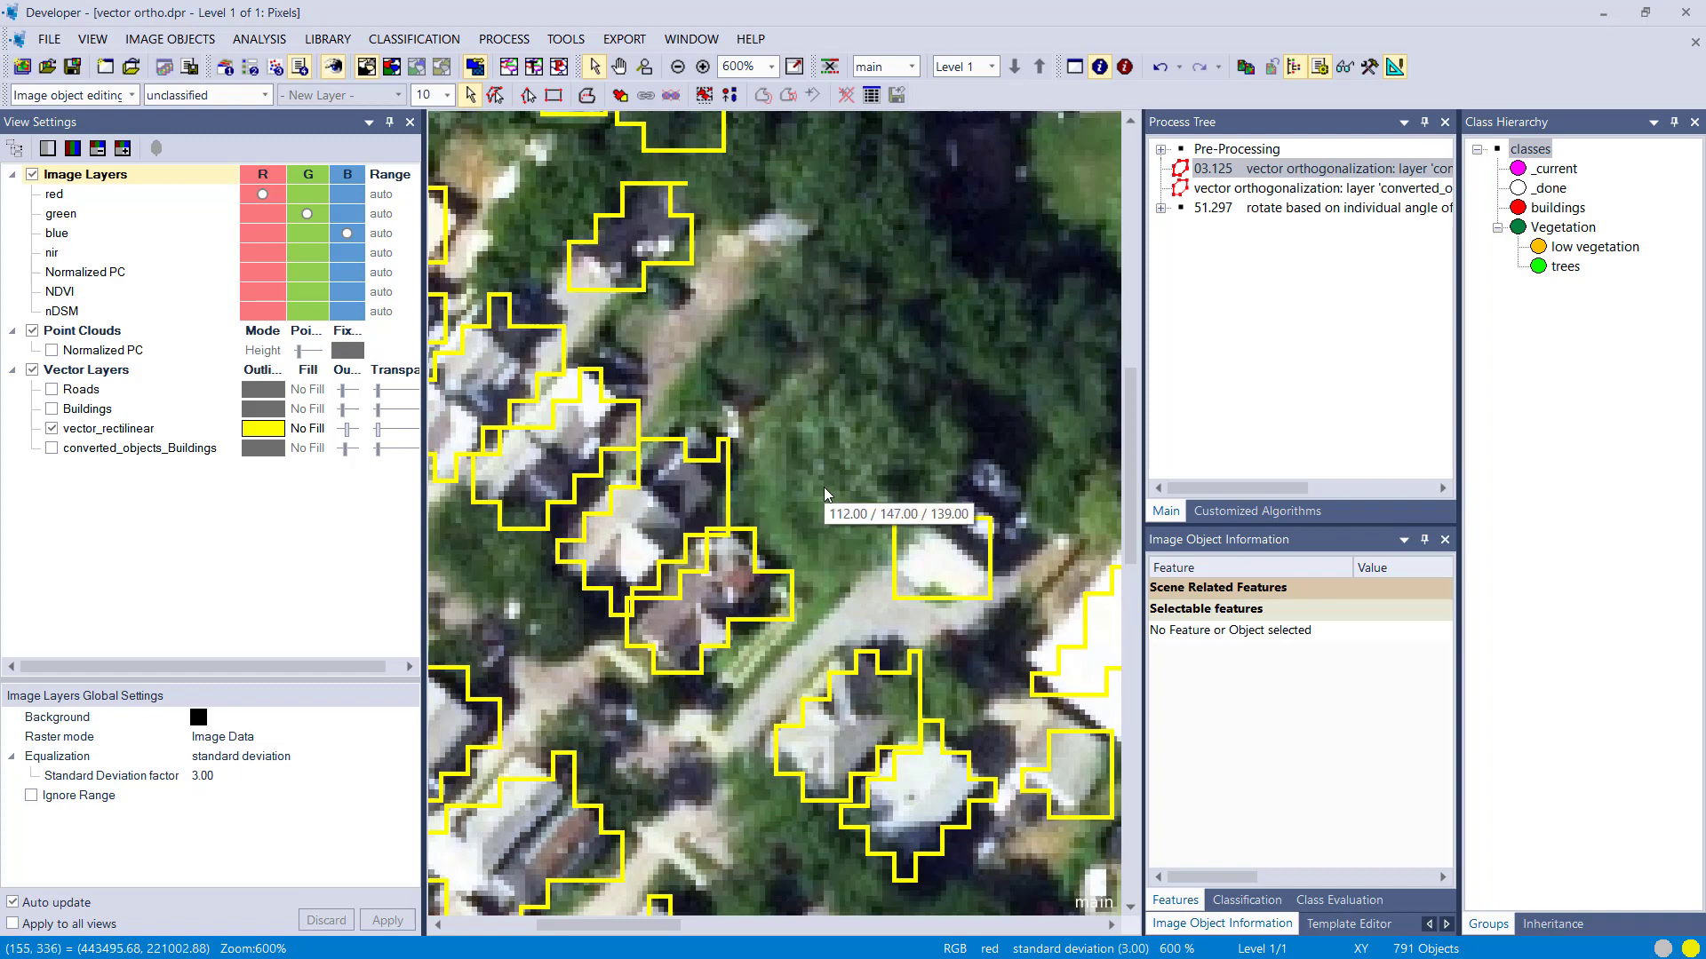
pyautogui.click(52, 447)
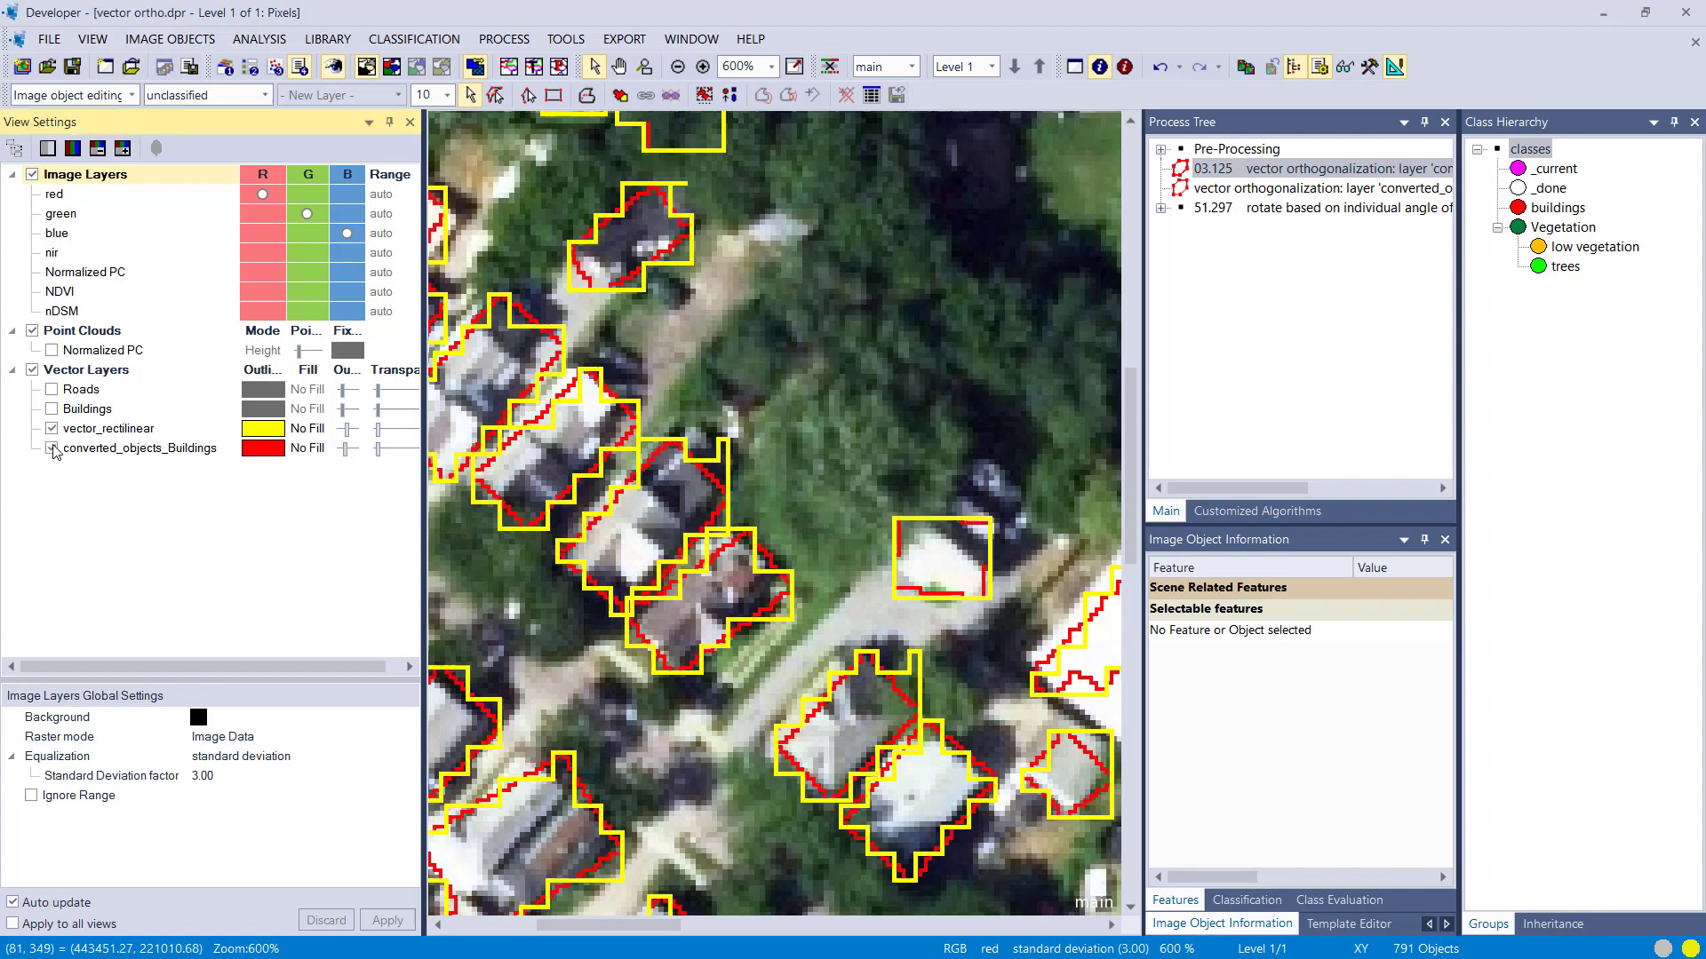
pyautogui.click(51, 447)
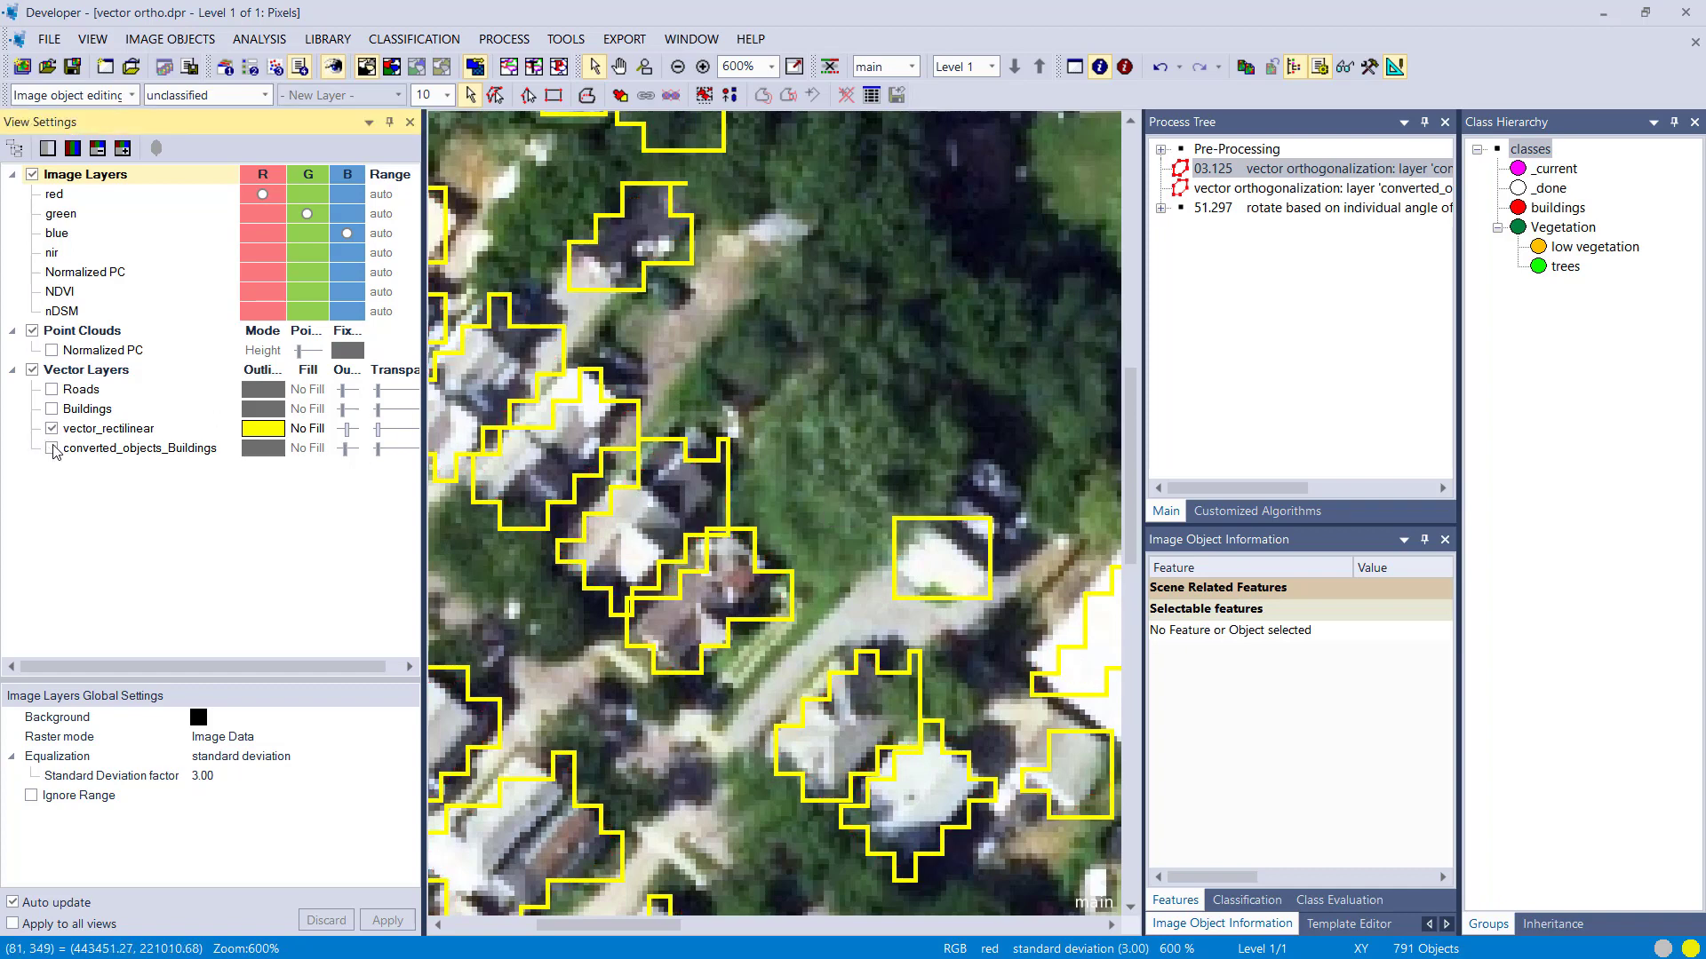
# Raise the merge threshold to 0.8 and rerun orthogonalization.
pyautogui.doubleClick(1187, 184)
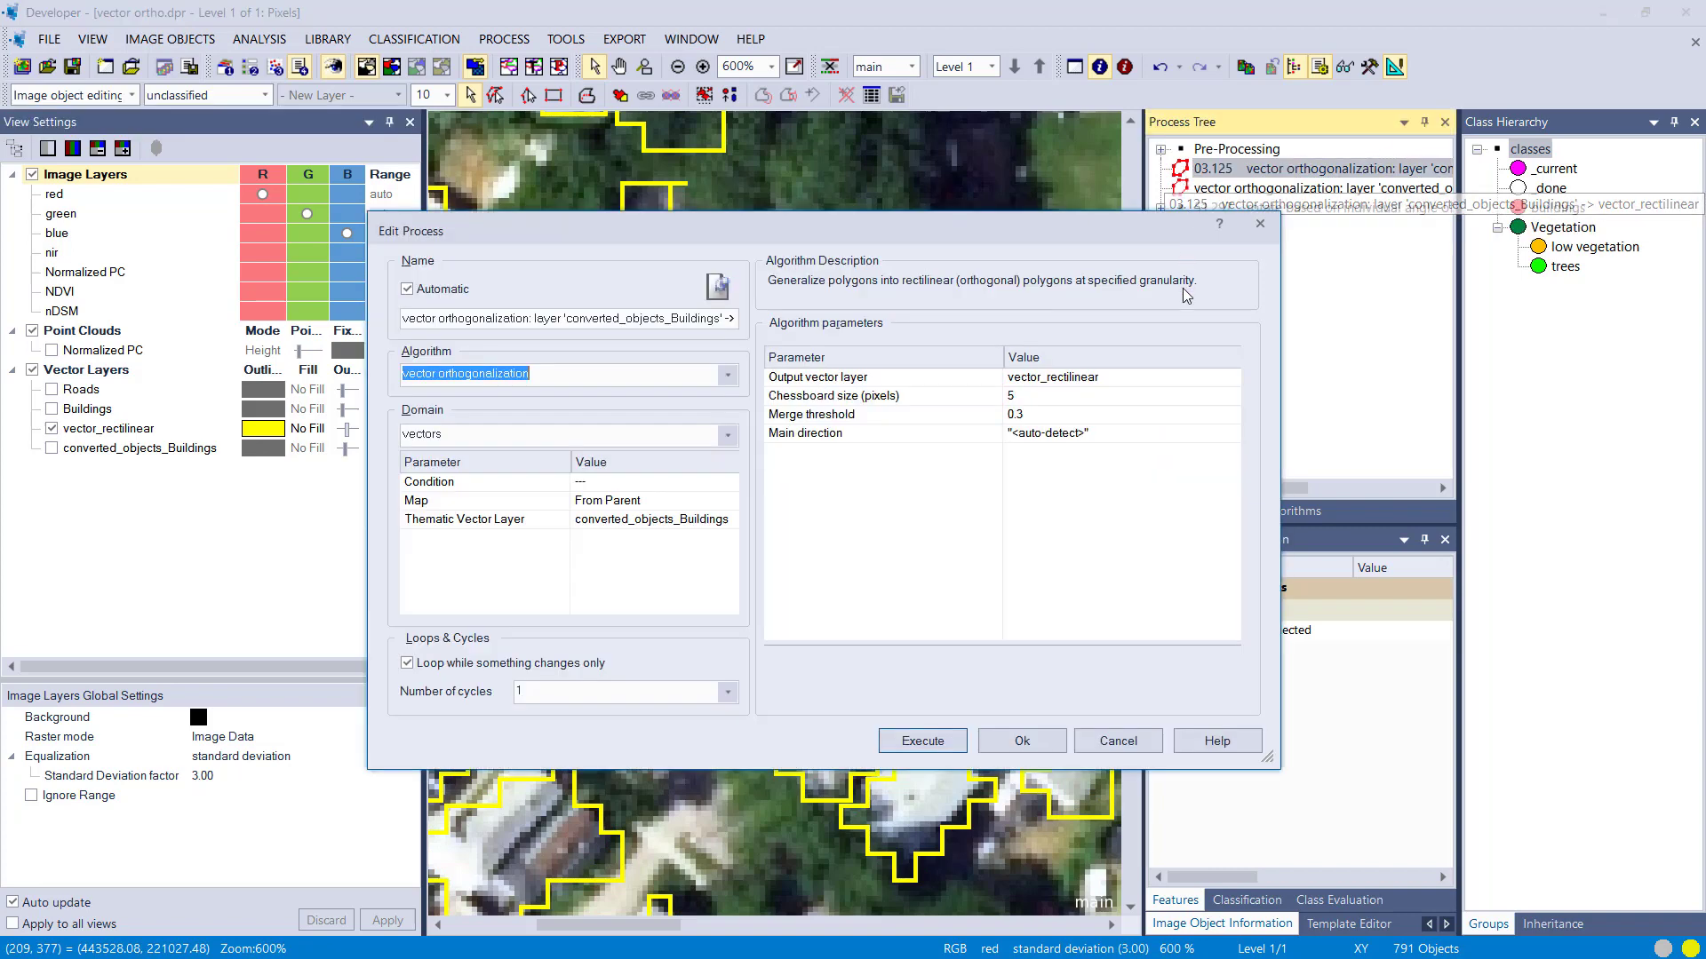
pyautogui.click(1098, 401)
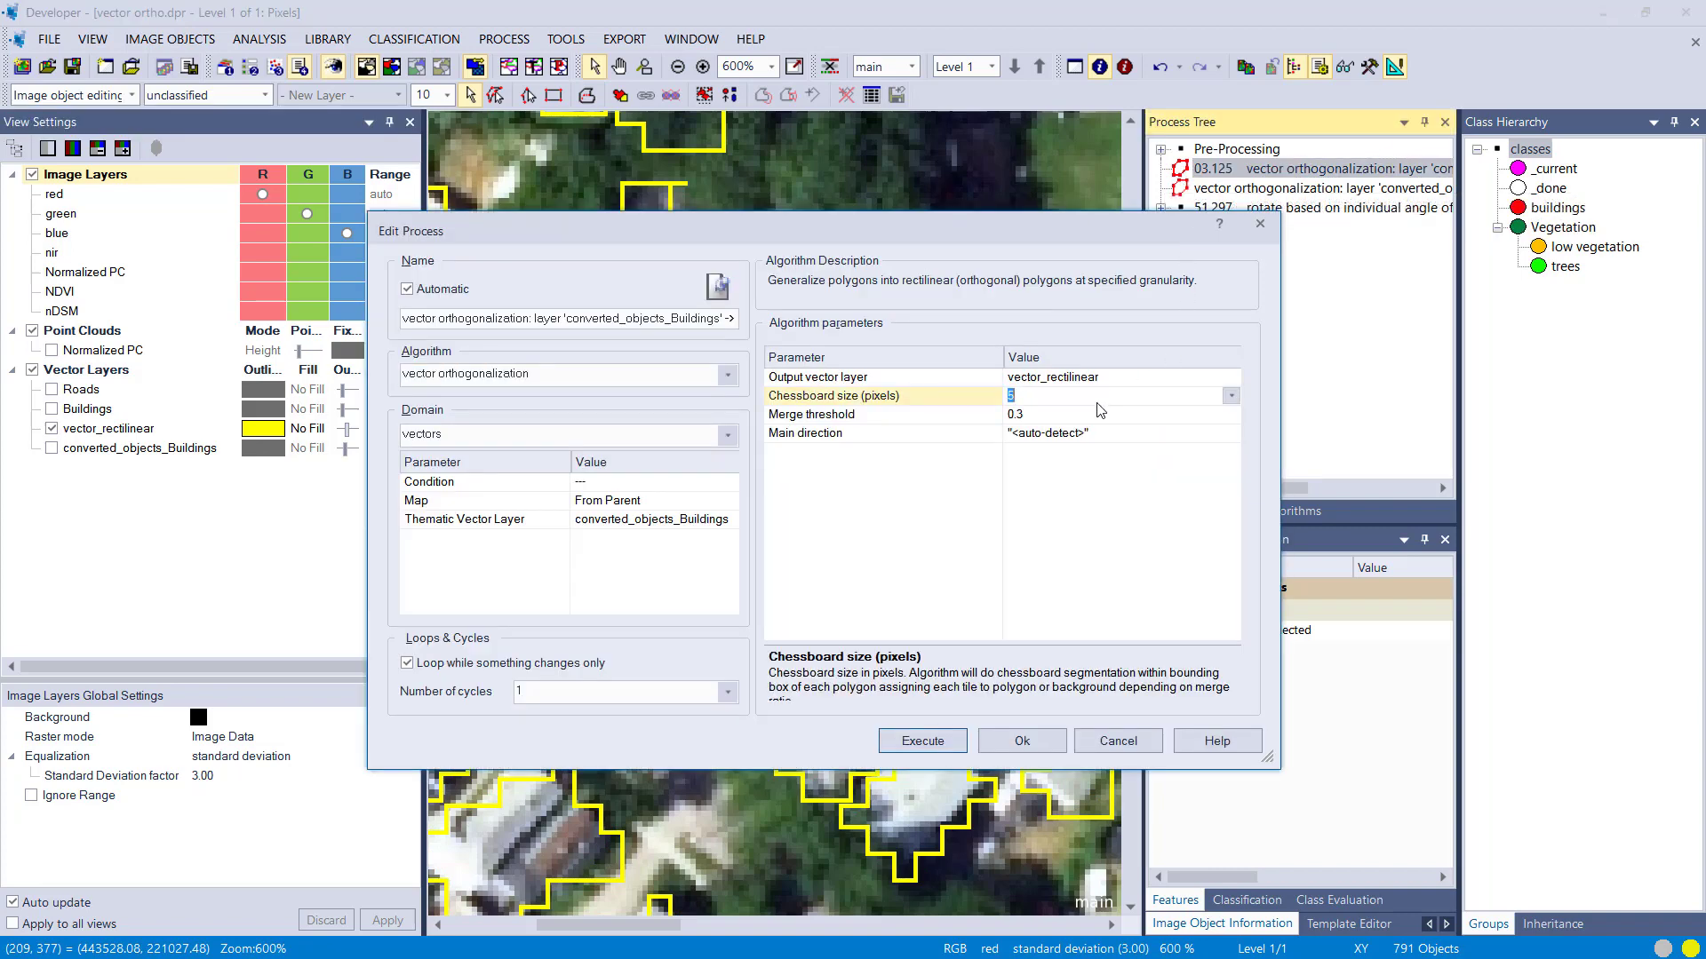
pyautogui.click(1097, 417)
pyautogui.write('8')
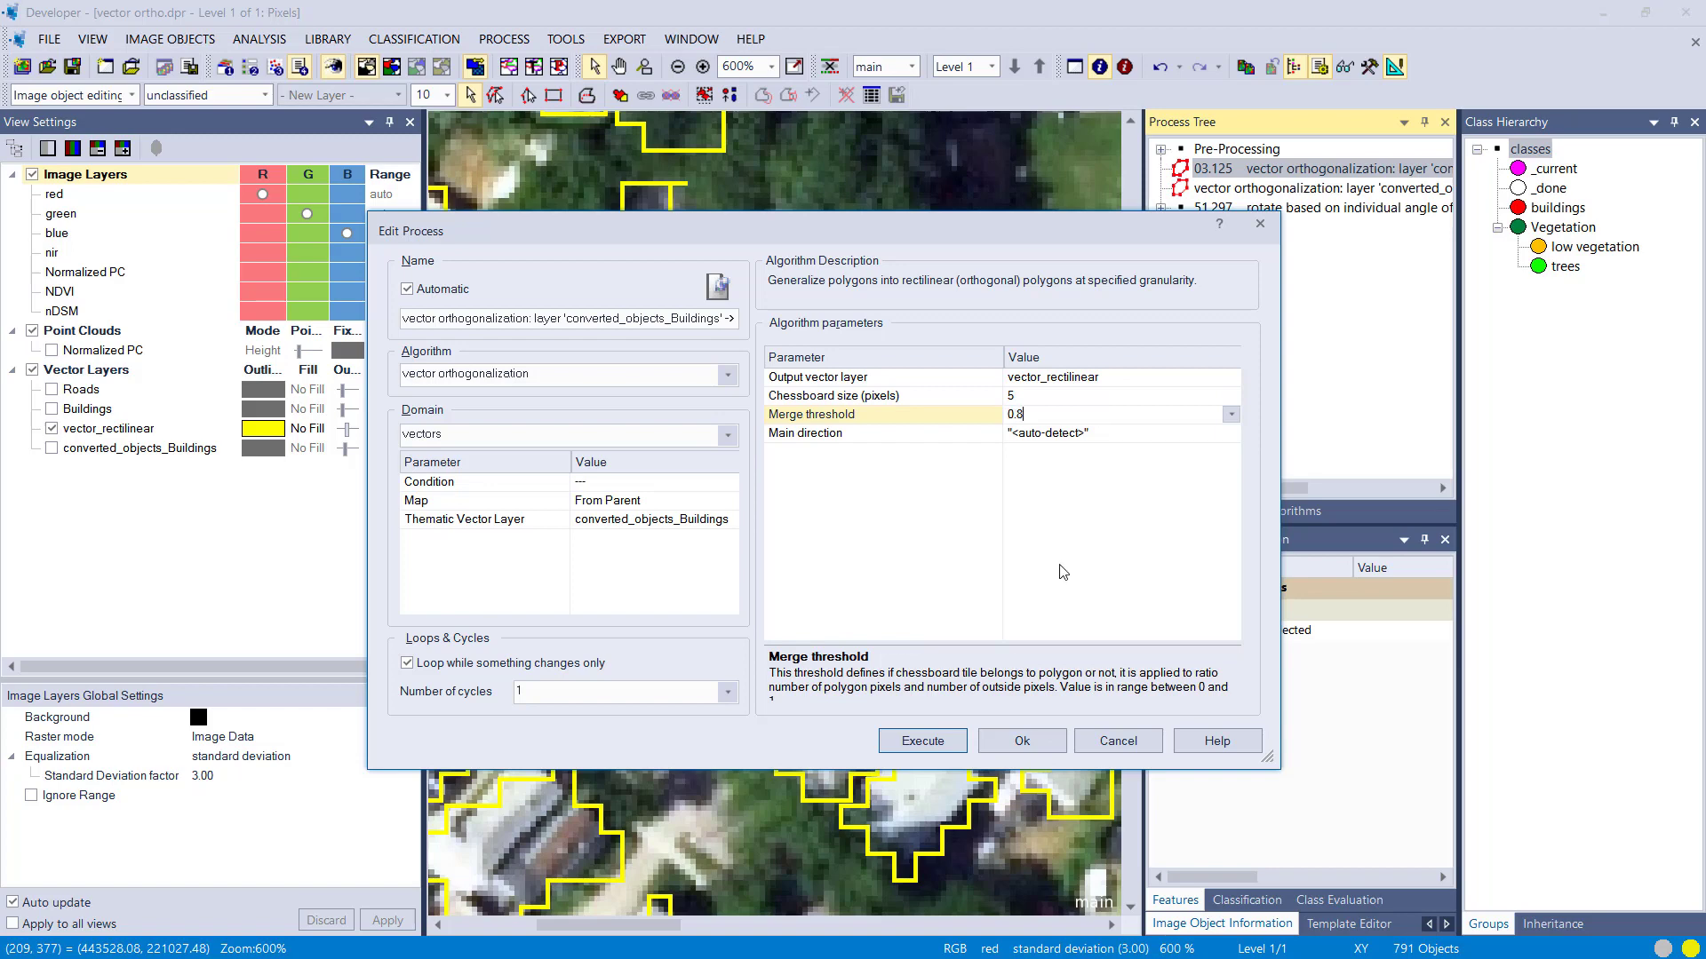
pyautogui.click(943, 741)
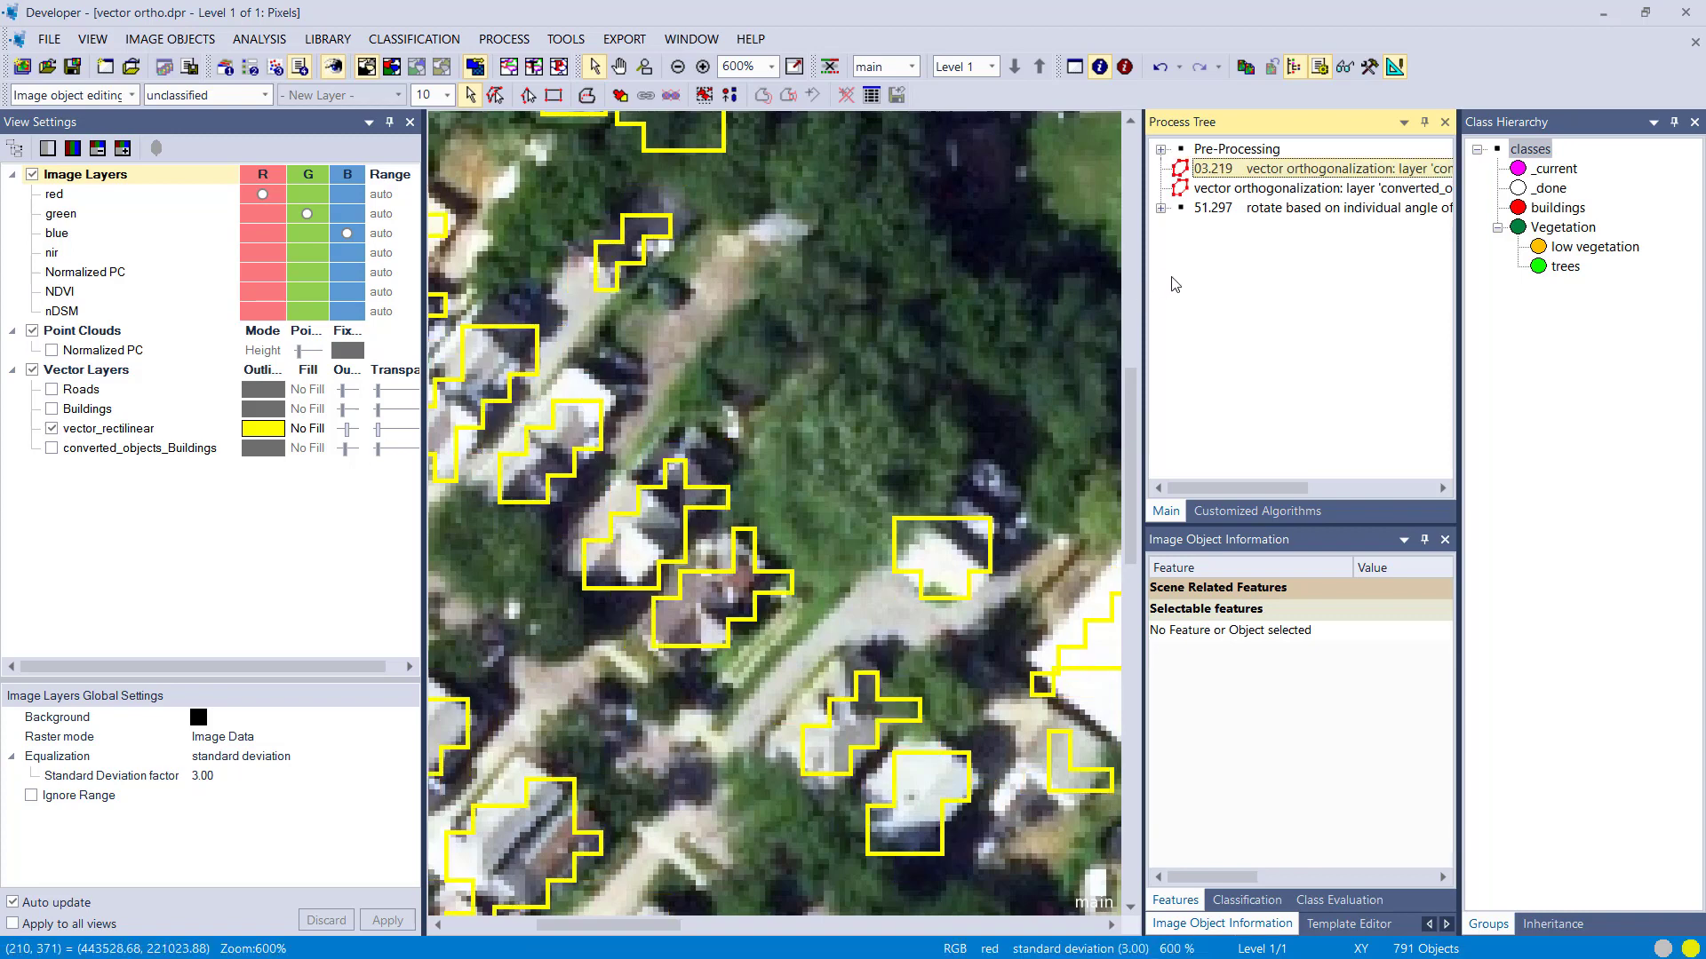
# Set chessboard size to 20 in vector orthogonalization and execute it.
pyautogui.doubleClick(1231, 168)
pyautogui.click(1133, 398)
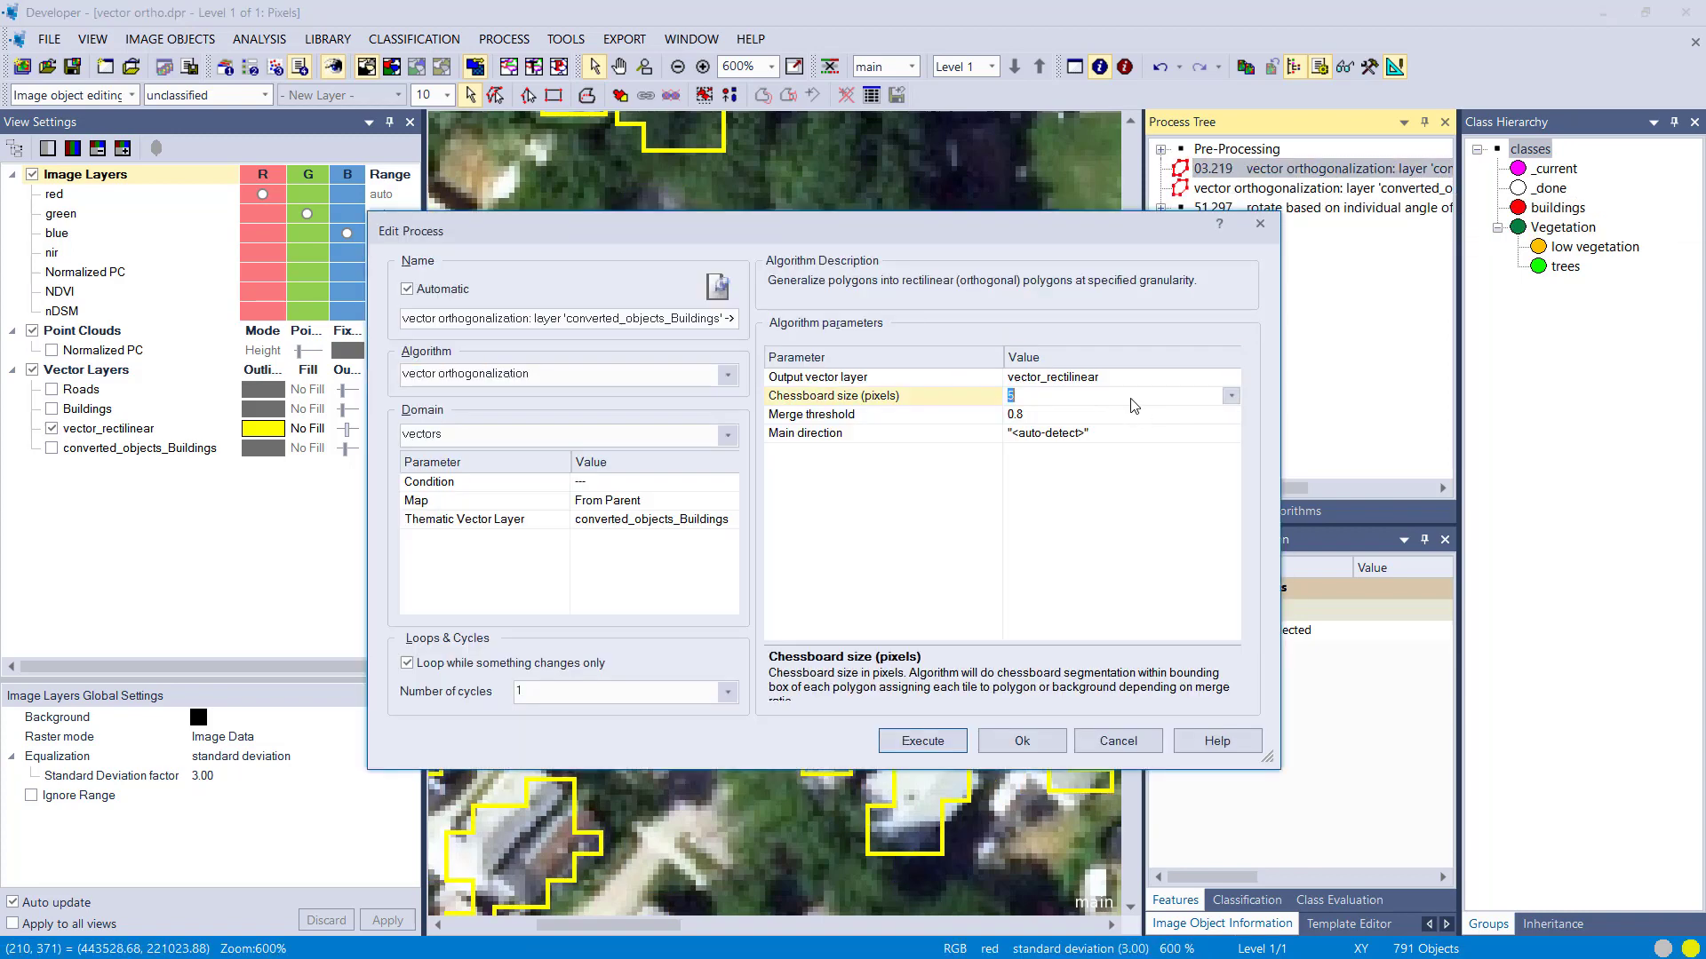
pyautogui.write('20')
pyautogui.click(1129, 415)
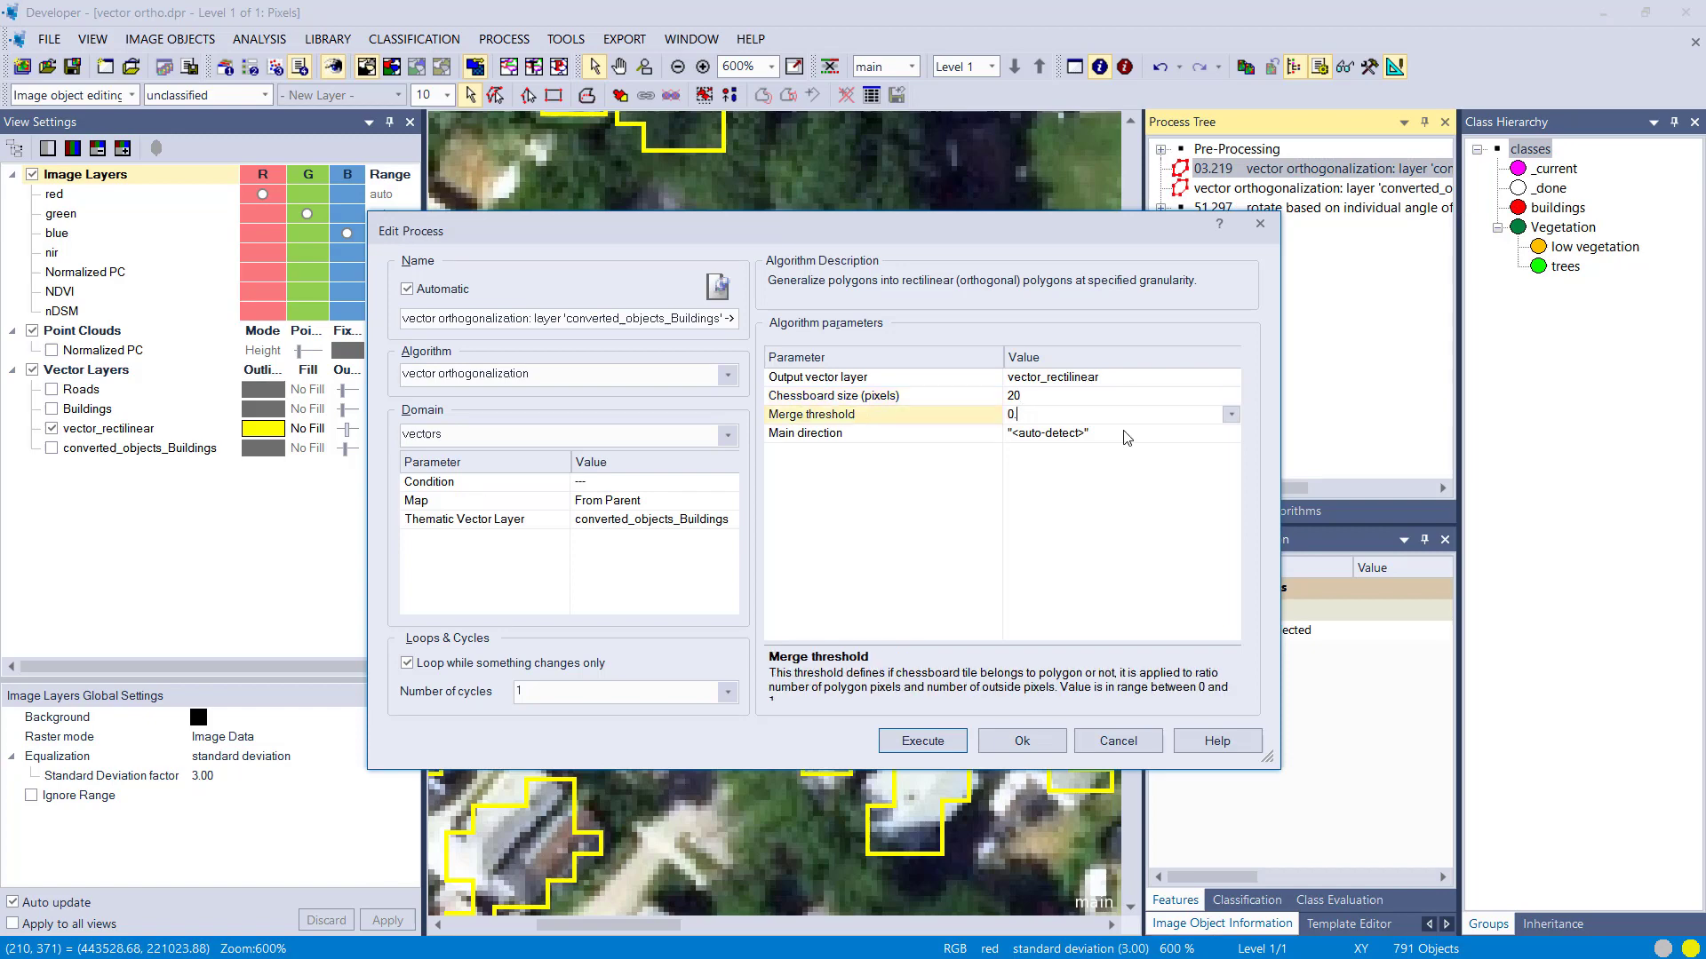
pyautogui.click(955, 744)
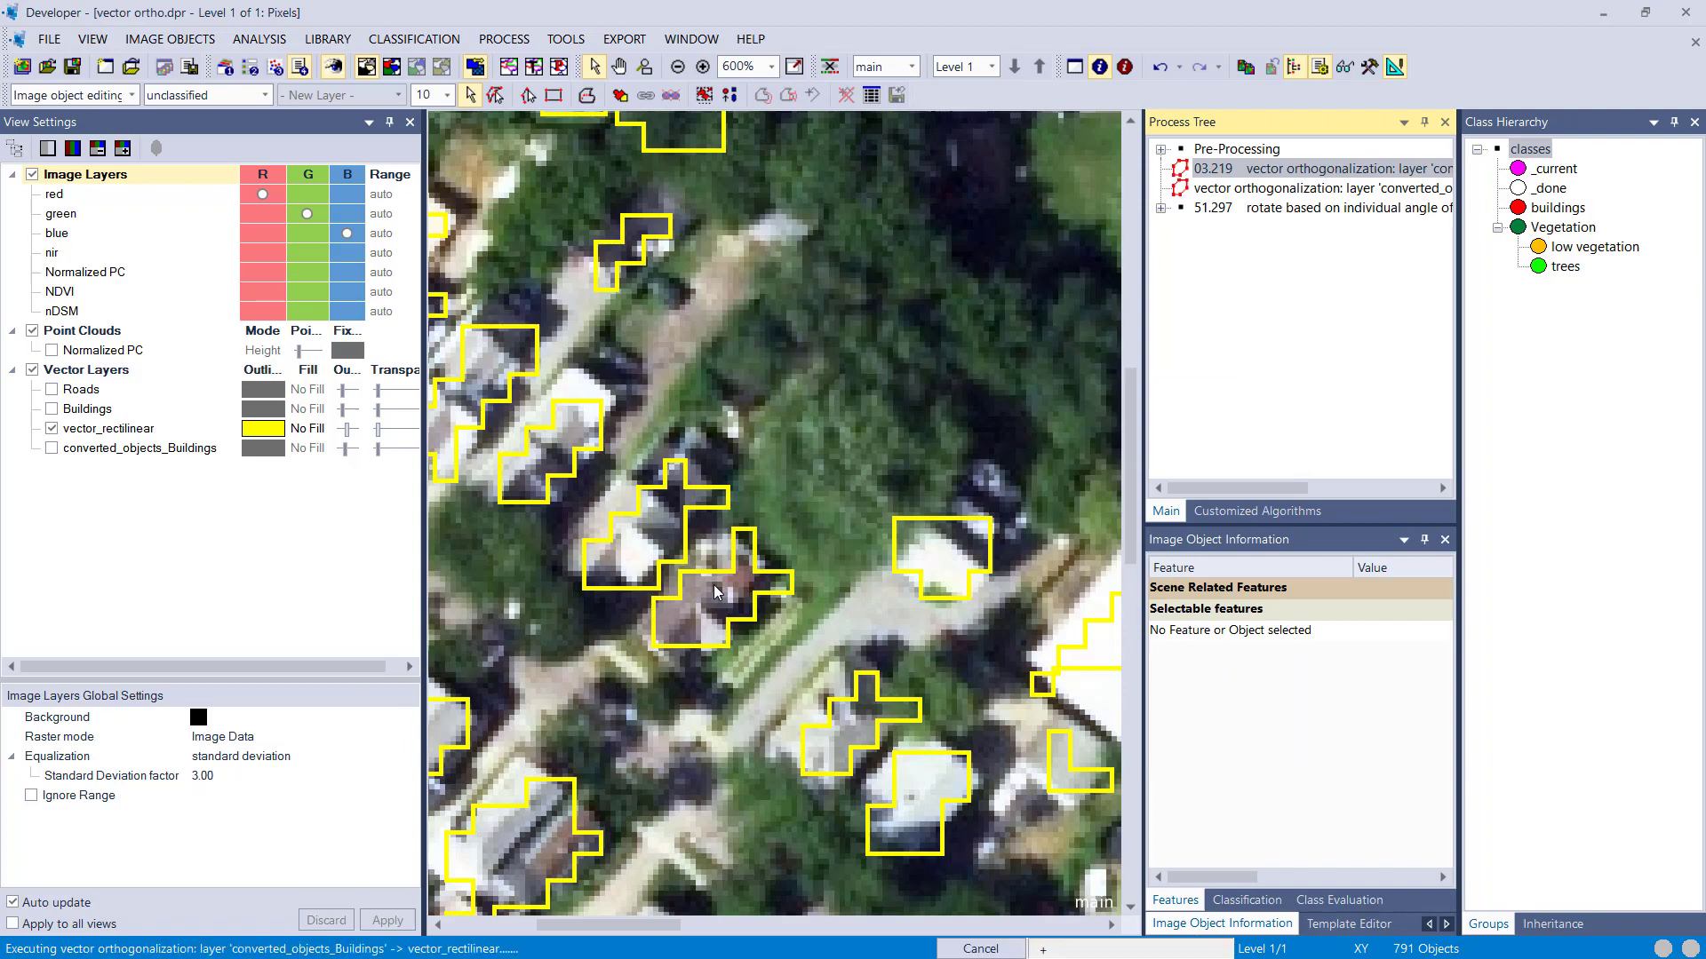
# Select two buildings to read their main direction features, then clear selection.
pyautogui.scroll(-3, 713, 586)
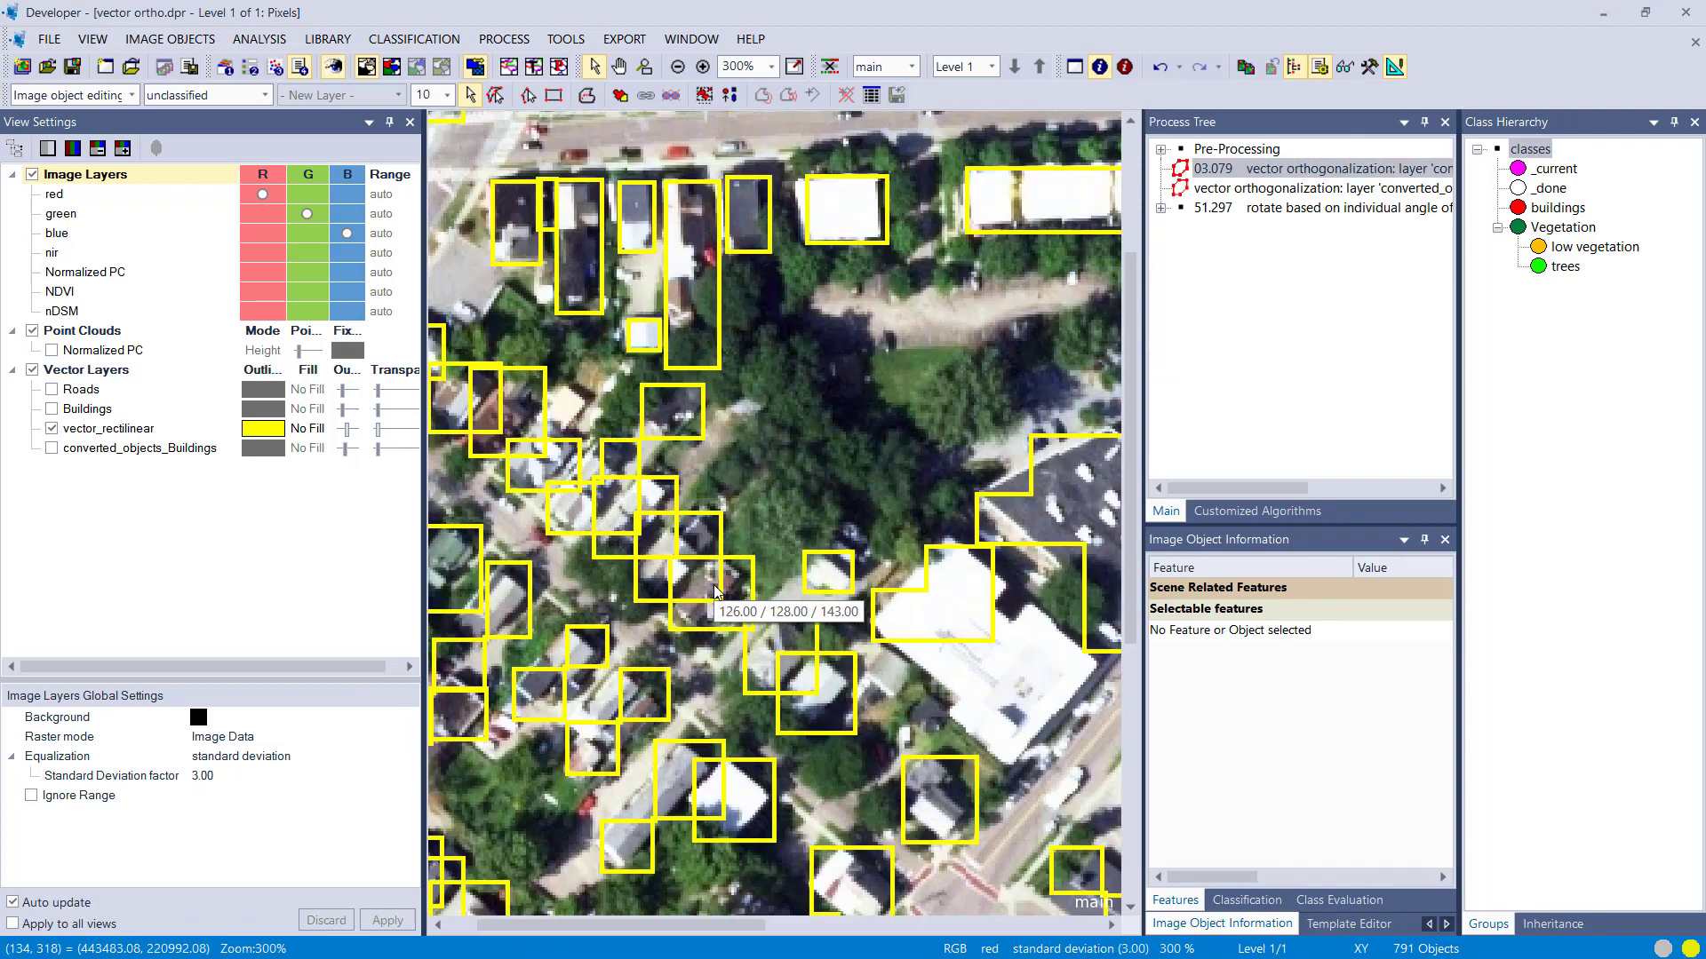
pyautogui.scroll(-2, 694, 384)
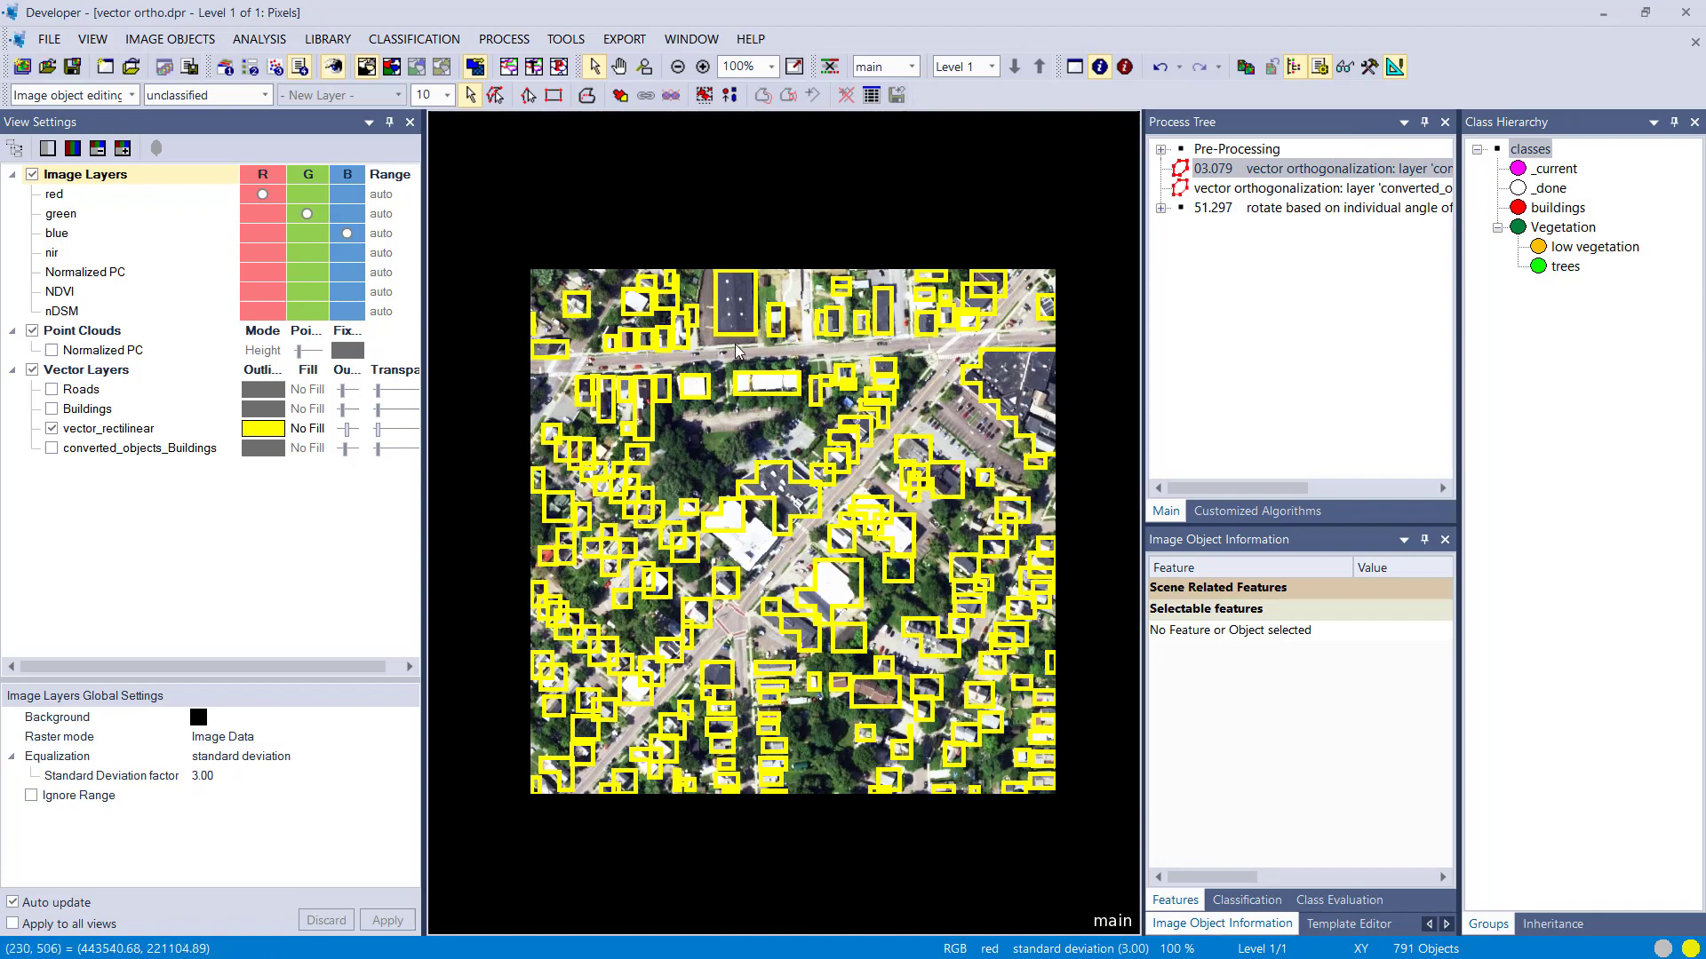
pyautogui.scroll(3, 716, 329)
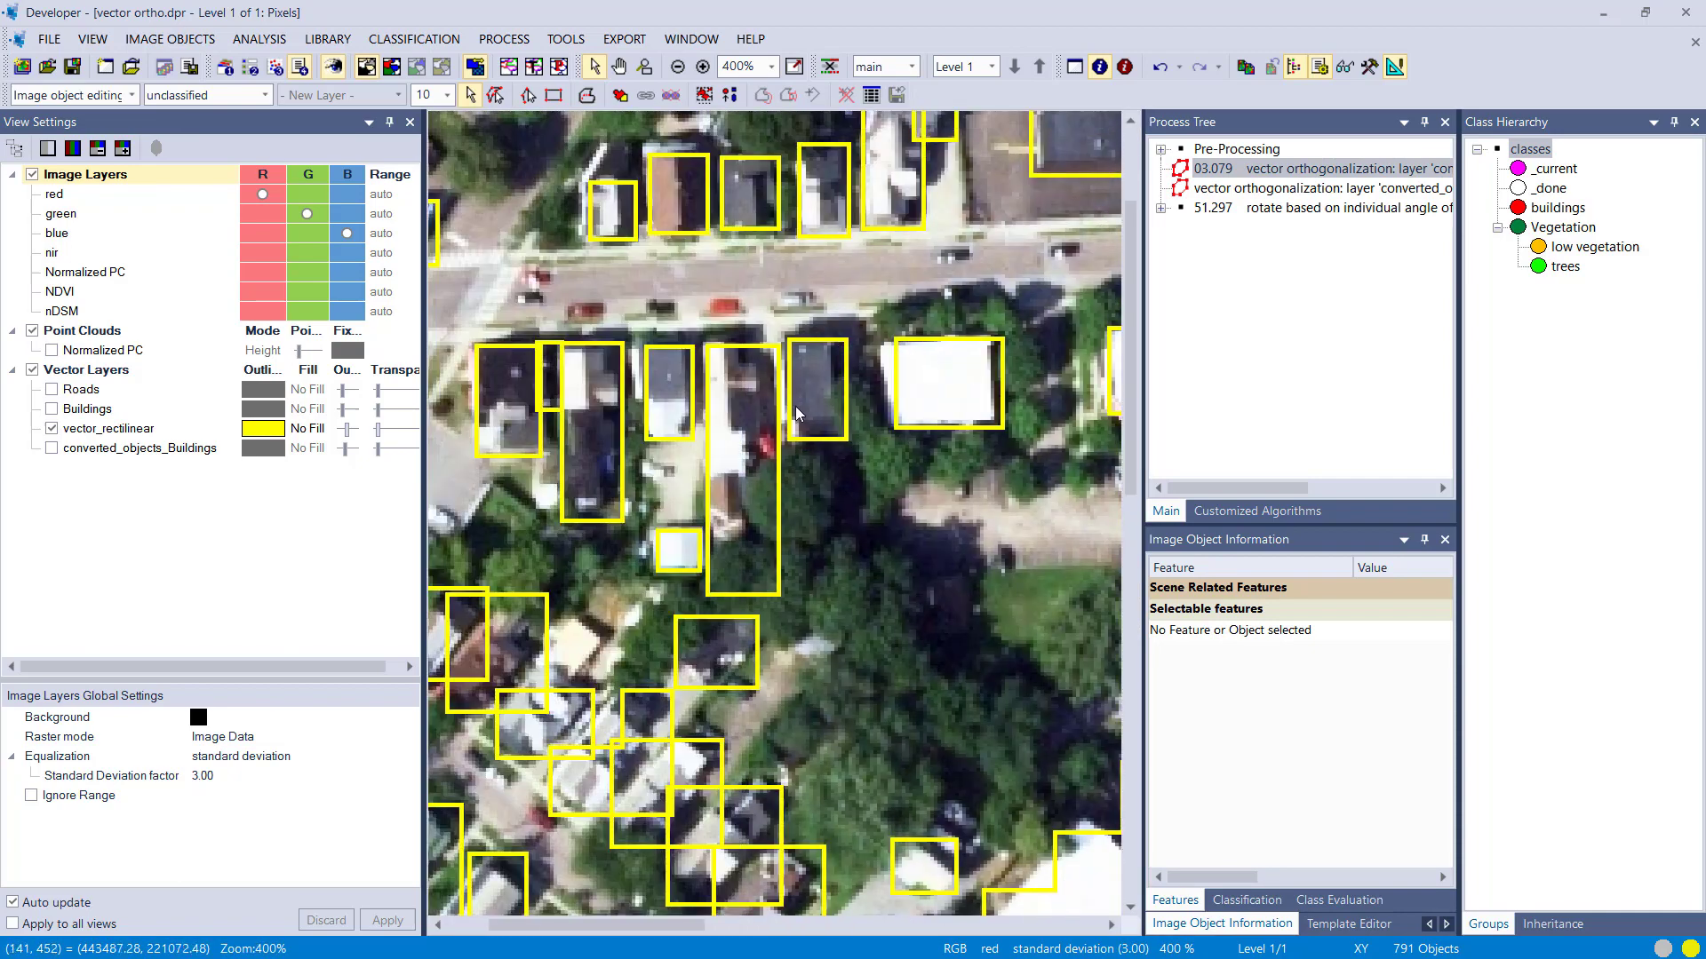
pyautogui.click(680, 396)
pyautogui.click(599, 445)
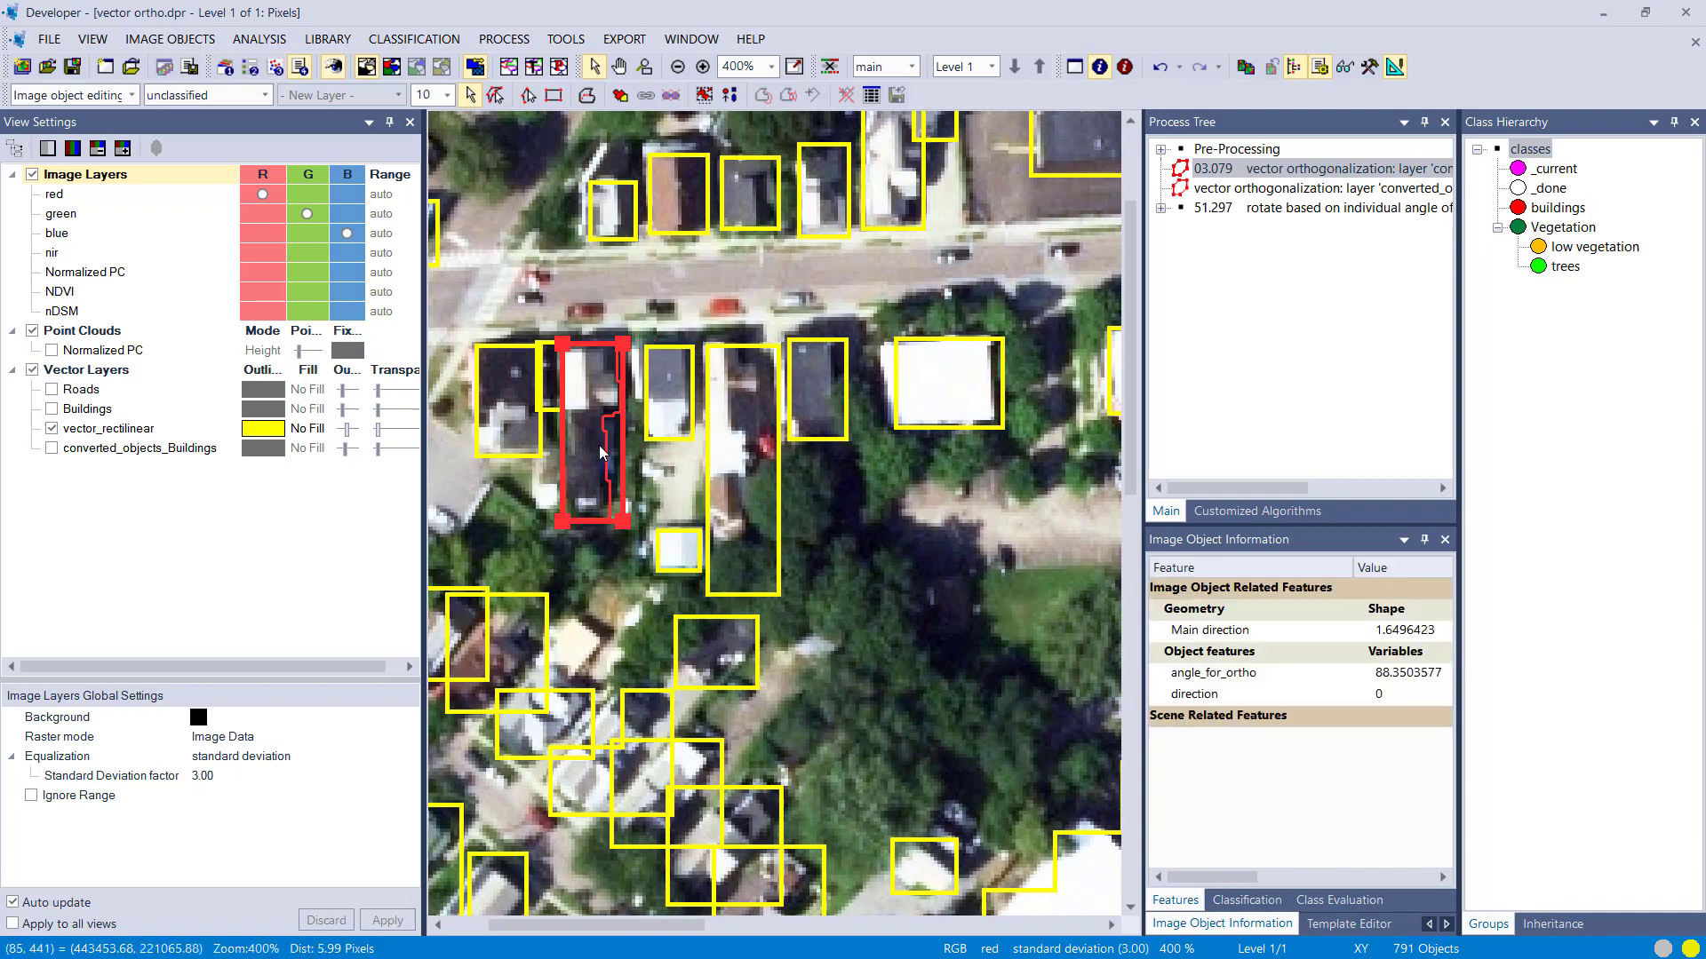
pyautogui.click(587, 439)
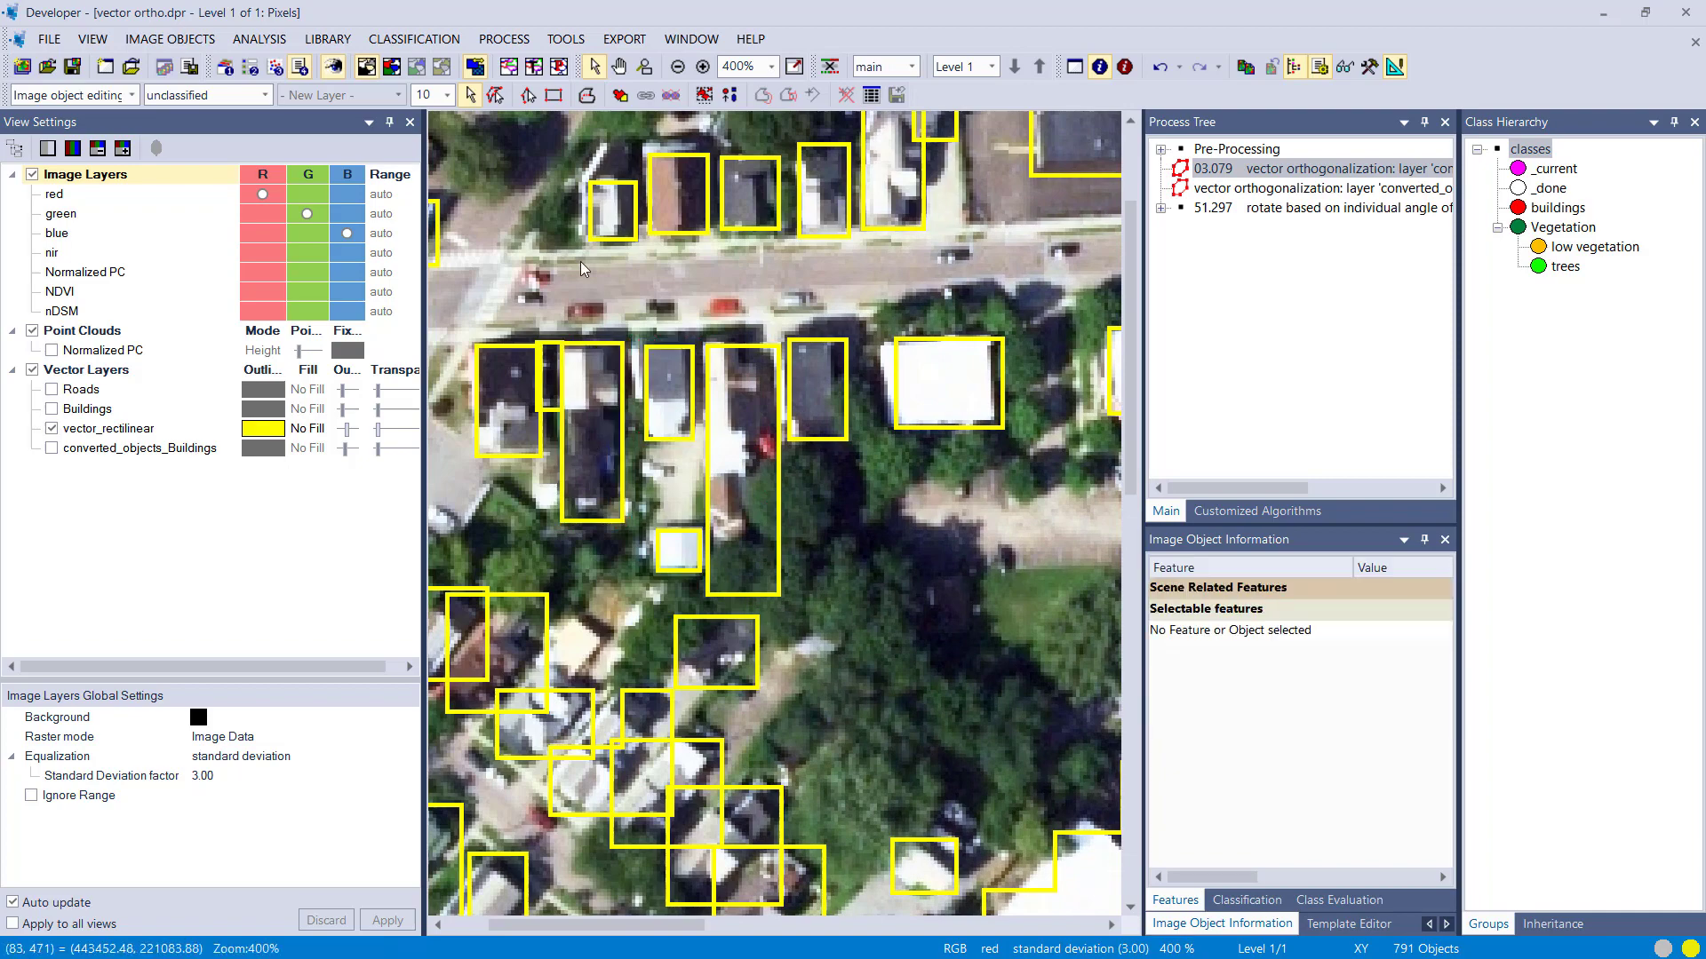
# Show classification colours, pan, and open the second orthogonalization process (chessboard 90, direction 45).
pyautogui.click(392, 67)
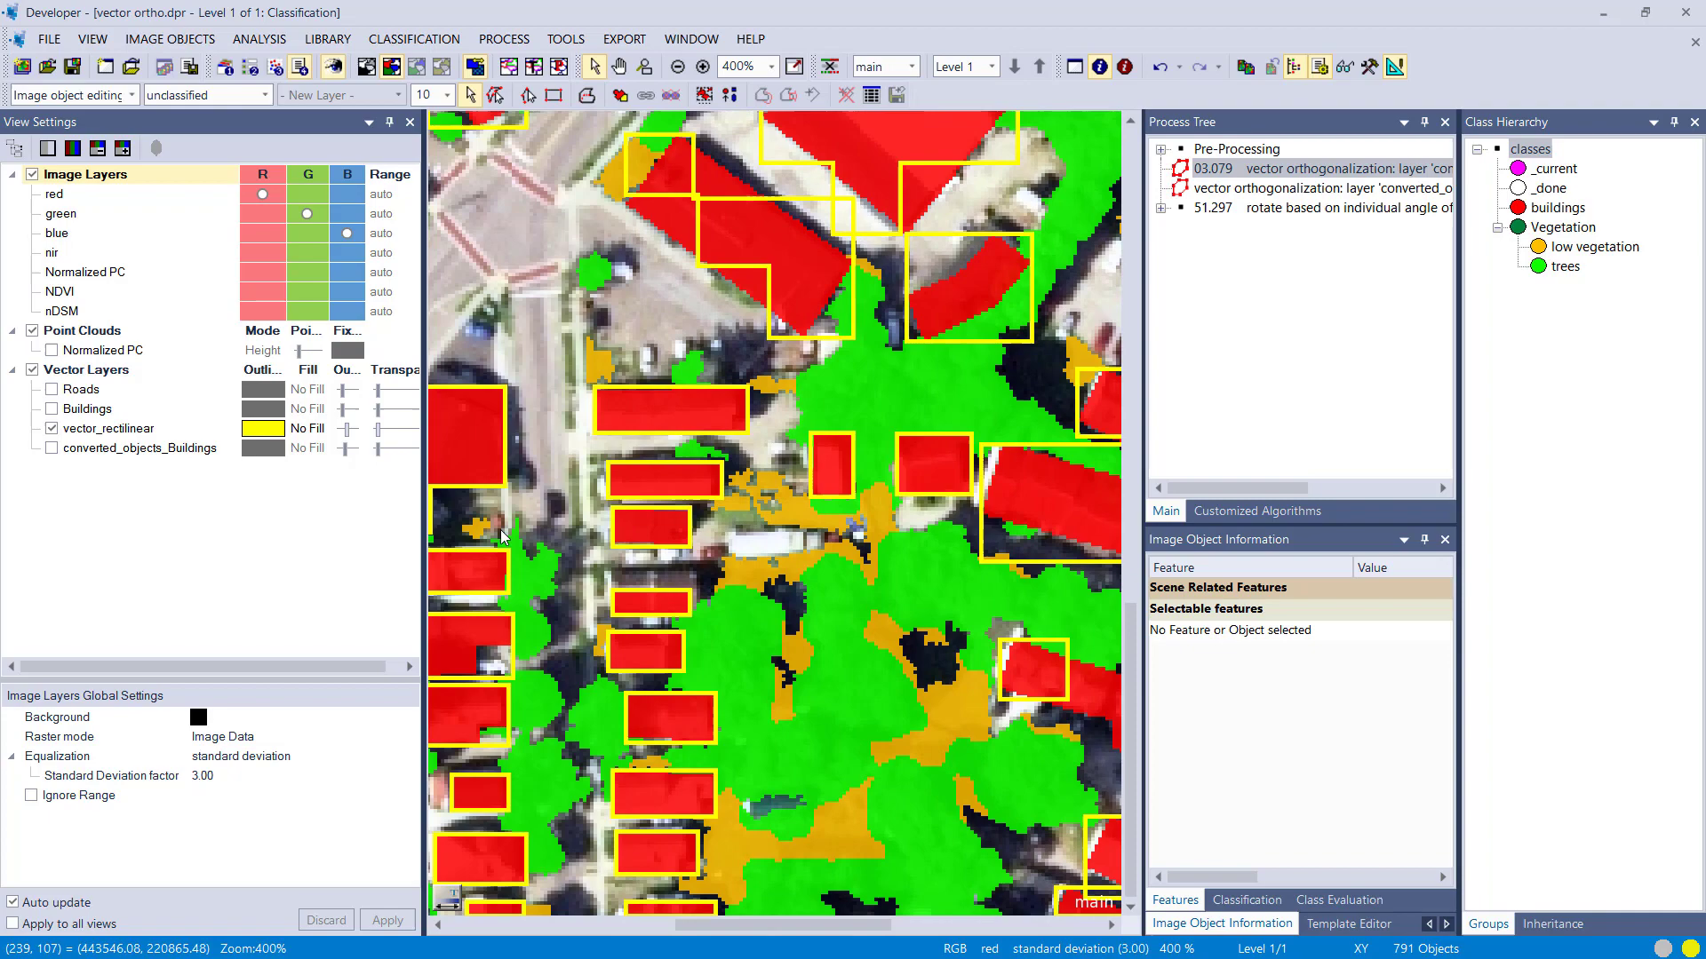
pyautogui.moveTo(993, 373); pyautogui.dragTo(830, 505)
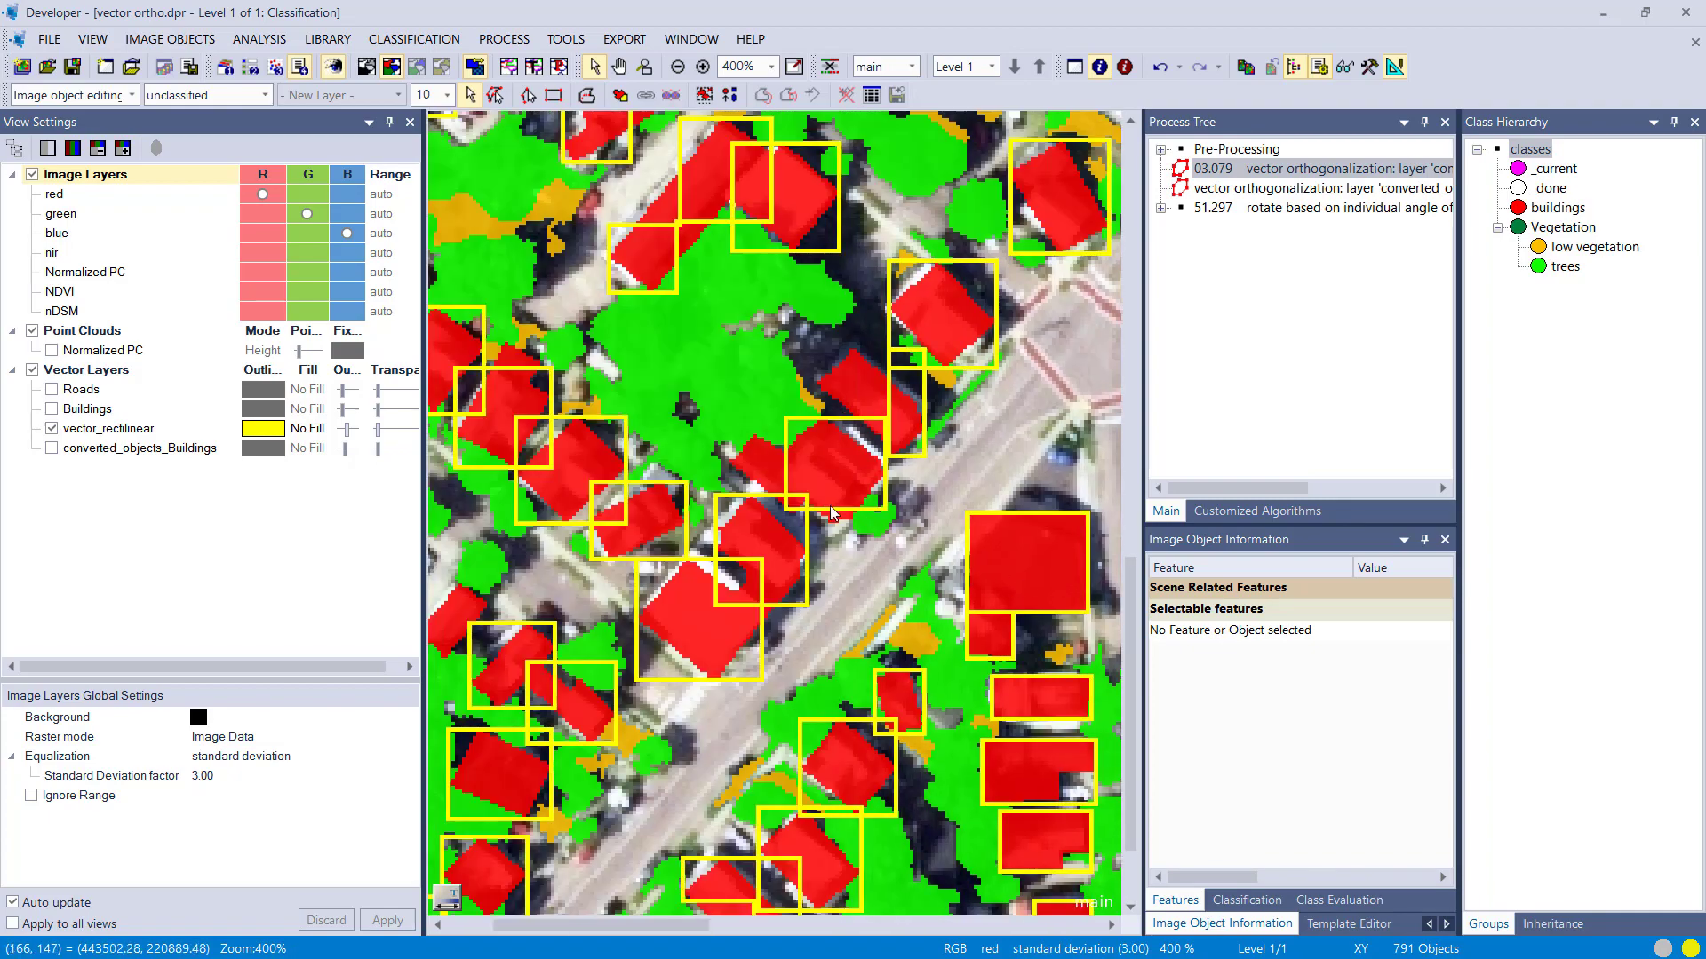
pyautogui.moveTo(622, 380); pyautogui.dragTo(777, 469)
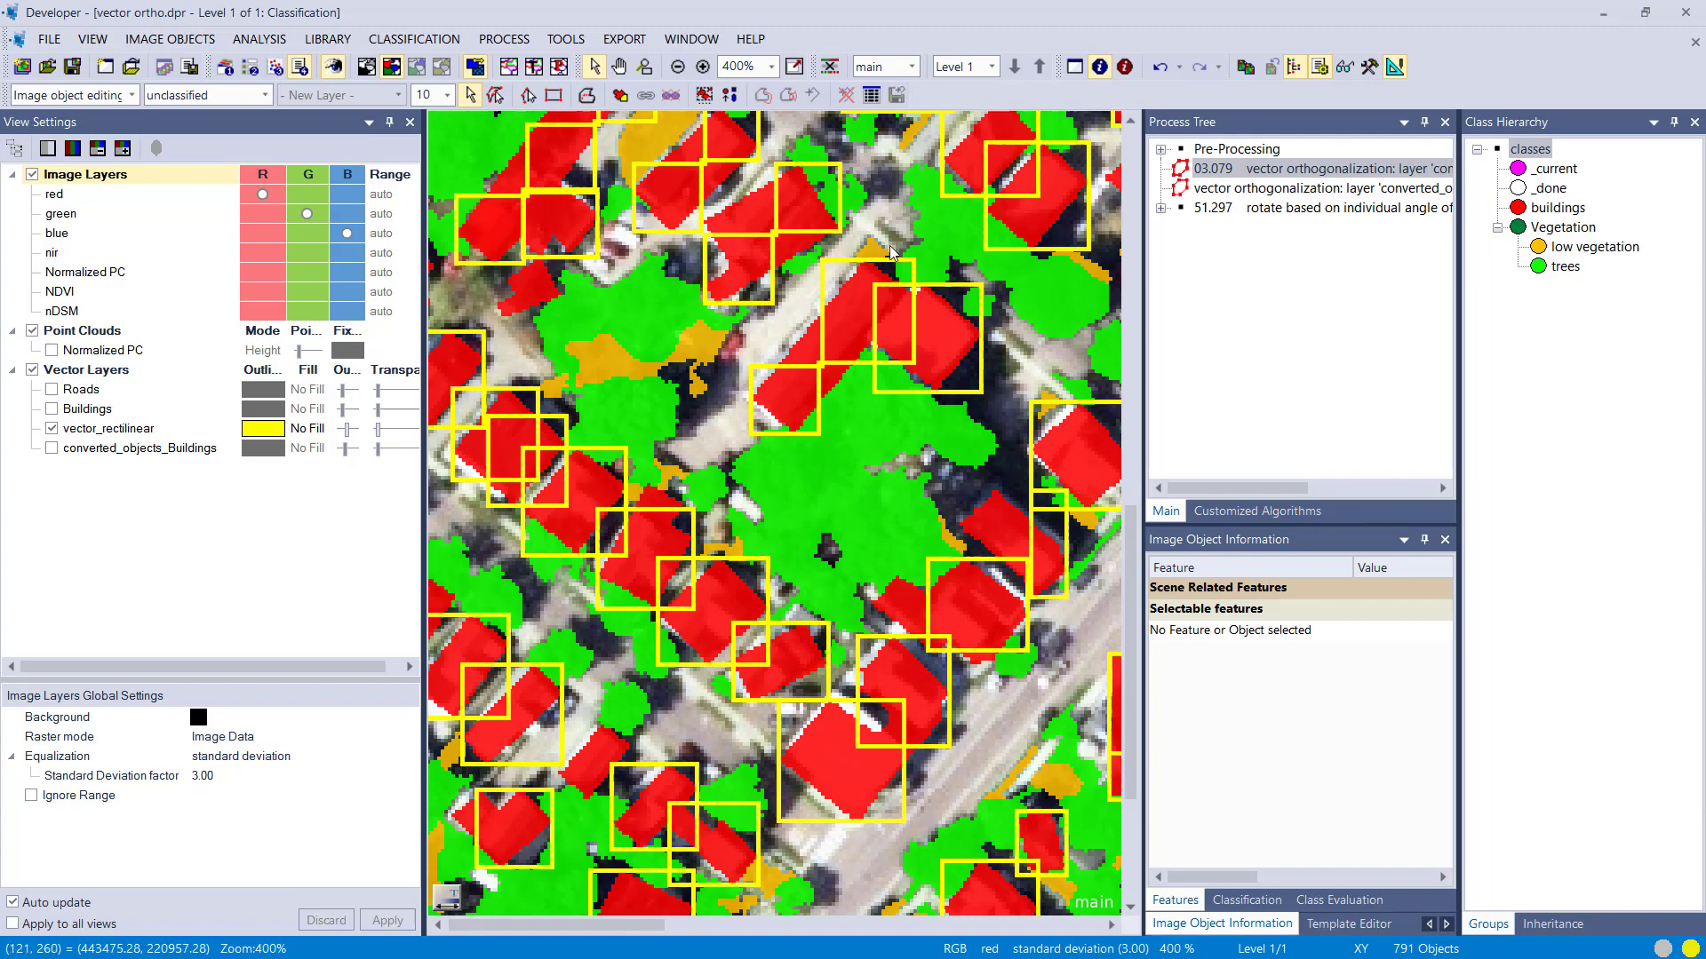
pyautogui.doubleClick(1215, 188)
pyautogui.click(1114, 515)
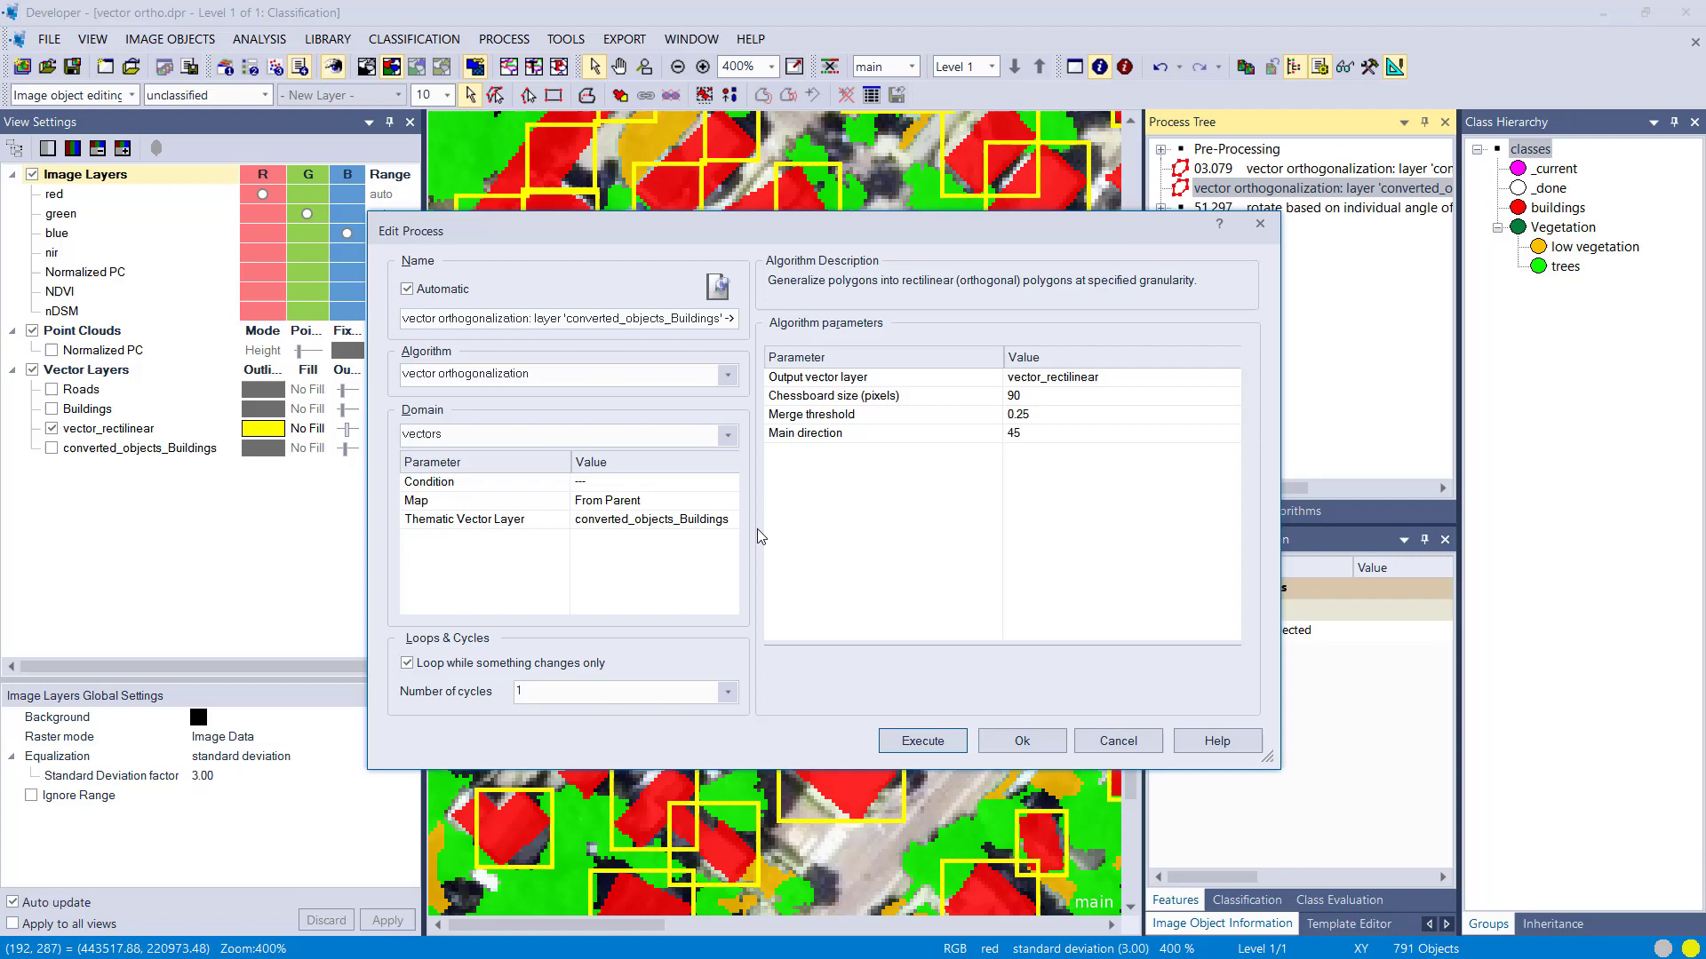
pyautogui.click(931, 743)
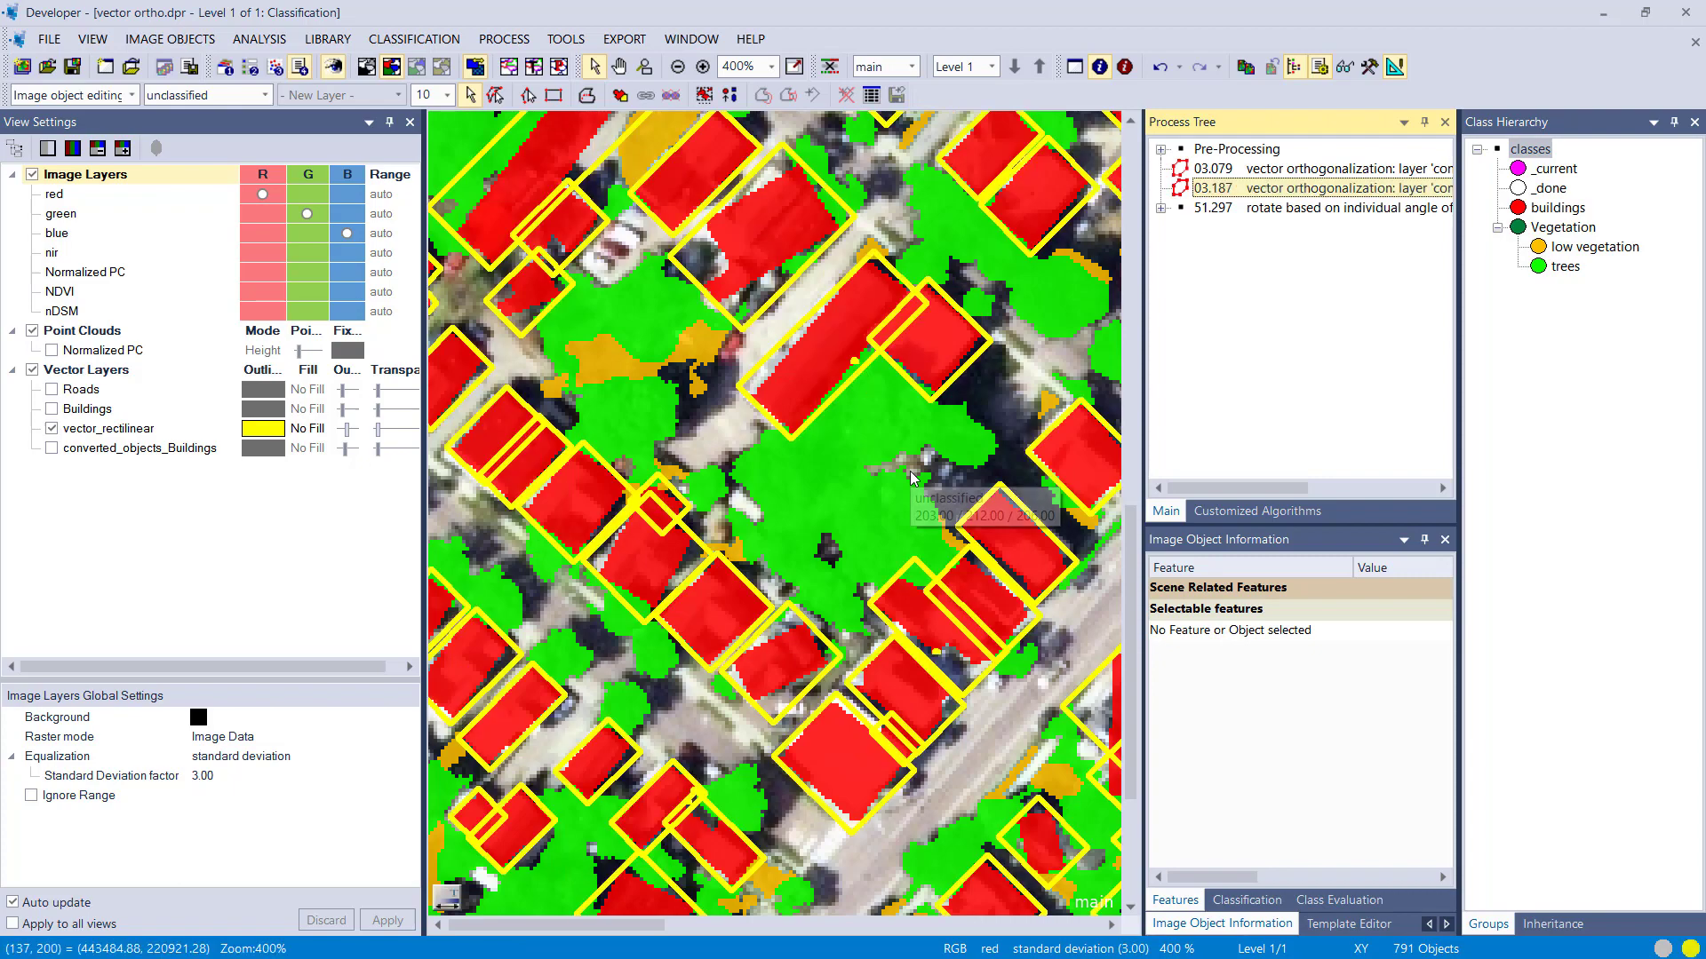
# Switch to the original aerial image and pan across neighbourhoods comparing outlines.
pyautogui.scroll(-1, 882, 405)
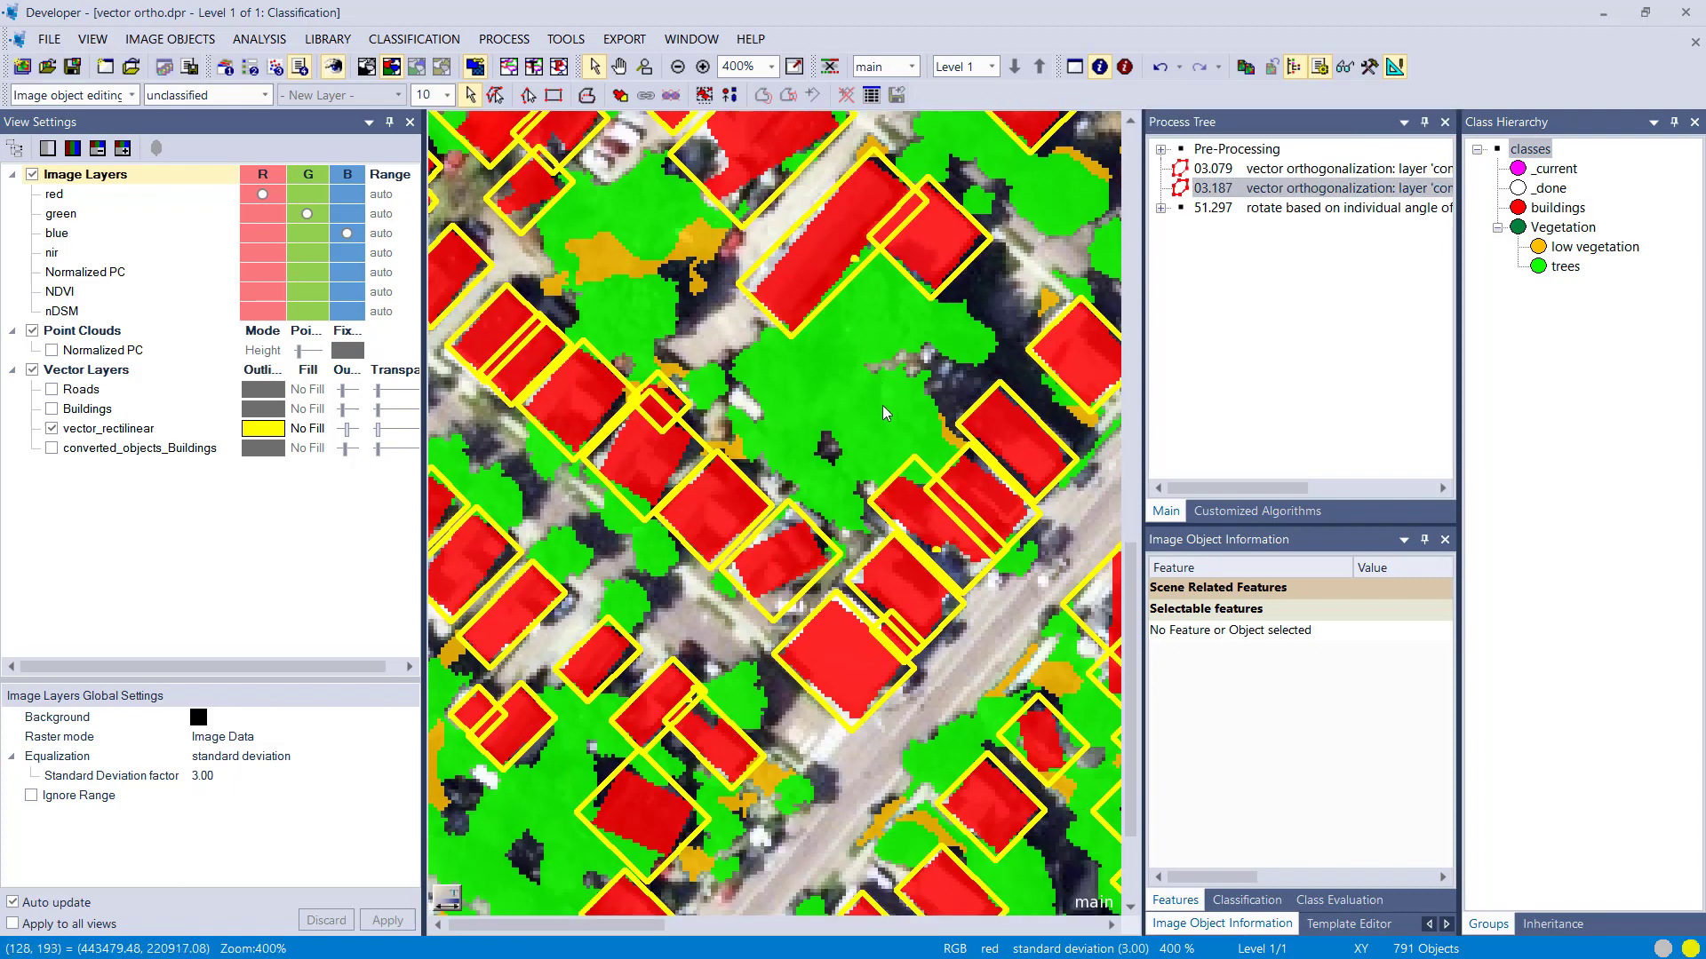
pyautogui.moveTo(940, 378); pyautogui.dragTo(915, 672)
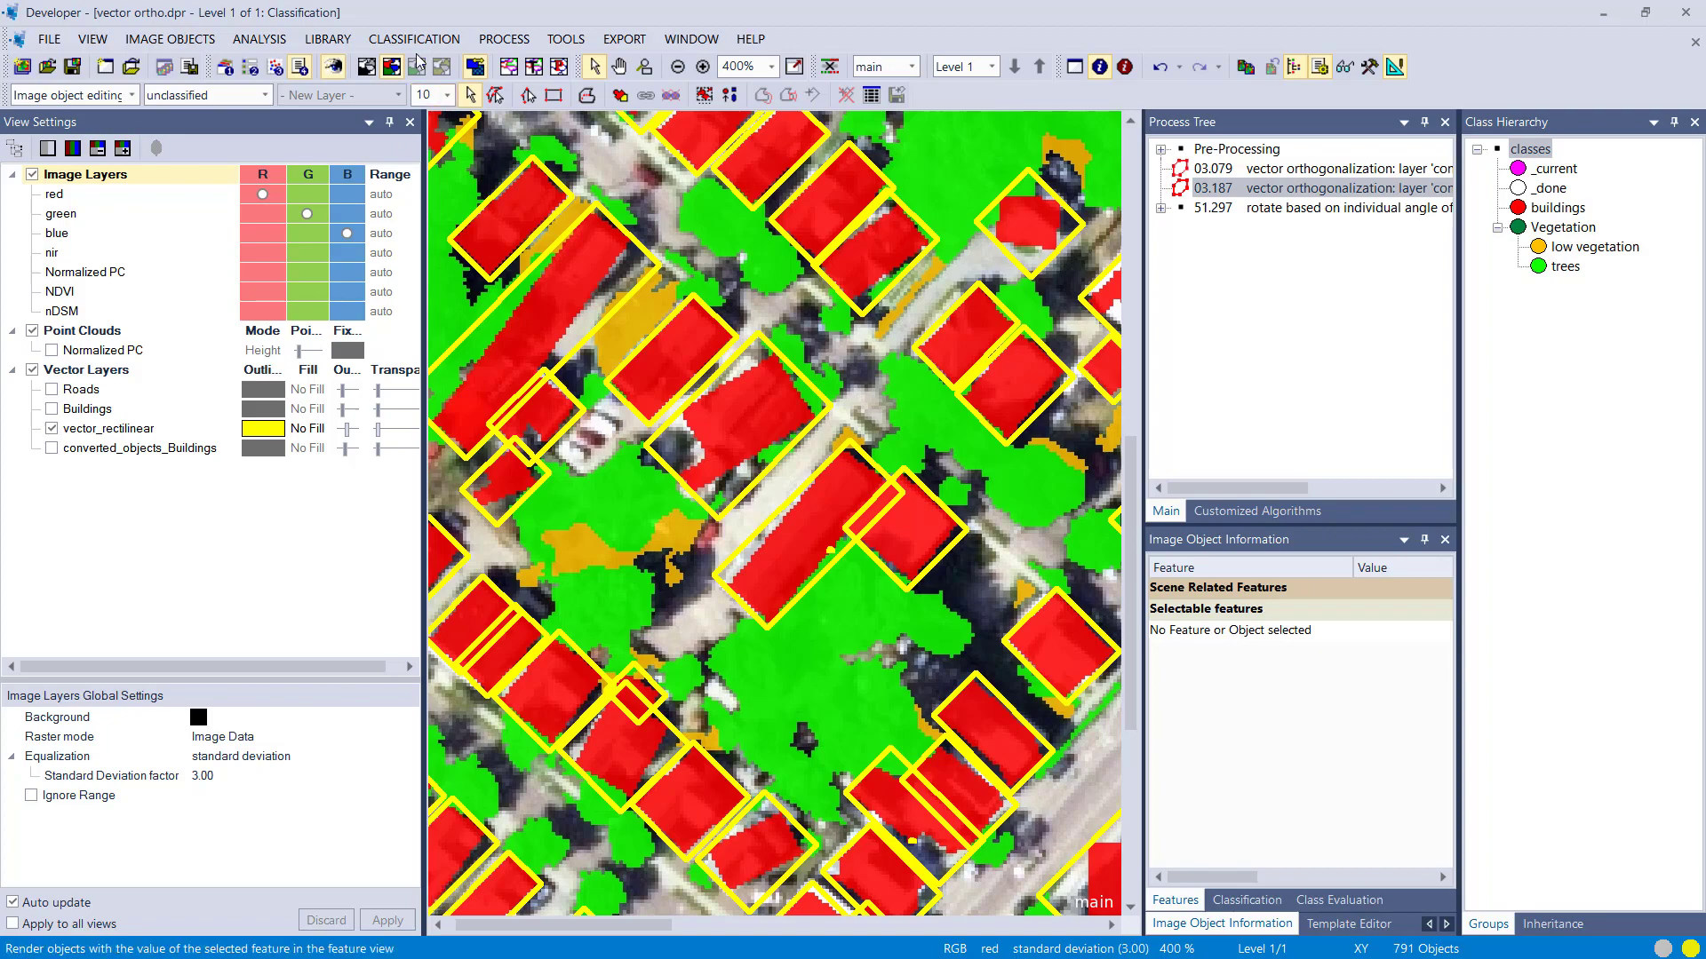
pyautogui.click(366, 67)
pyautogui.moveTo(915, 375); pyautogui.dragTo(717, 384)
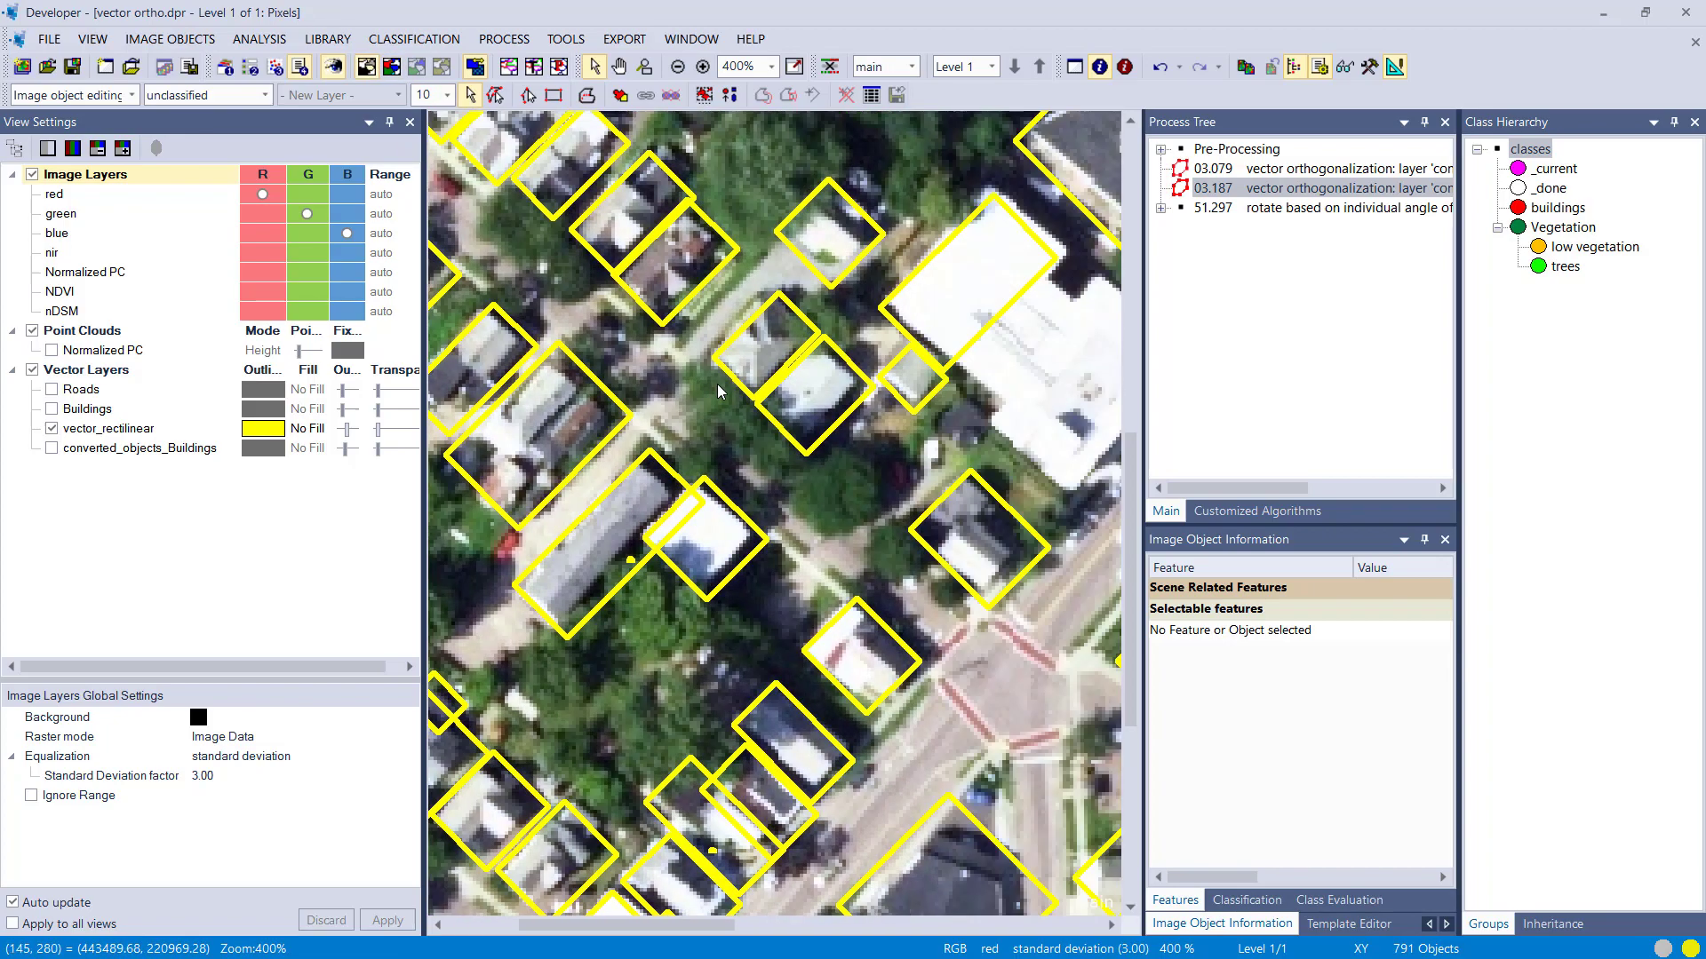
pyautogui.scroll(-1, 717, 384)
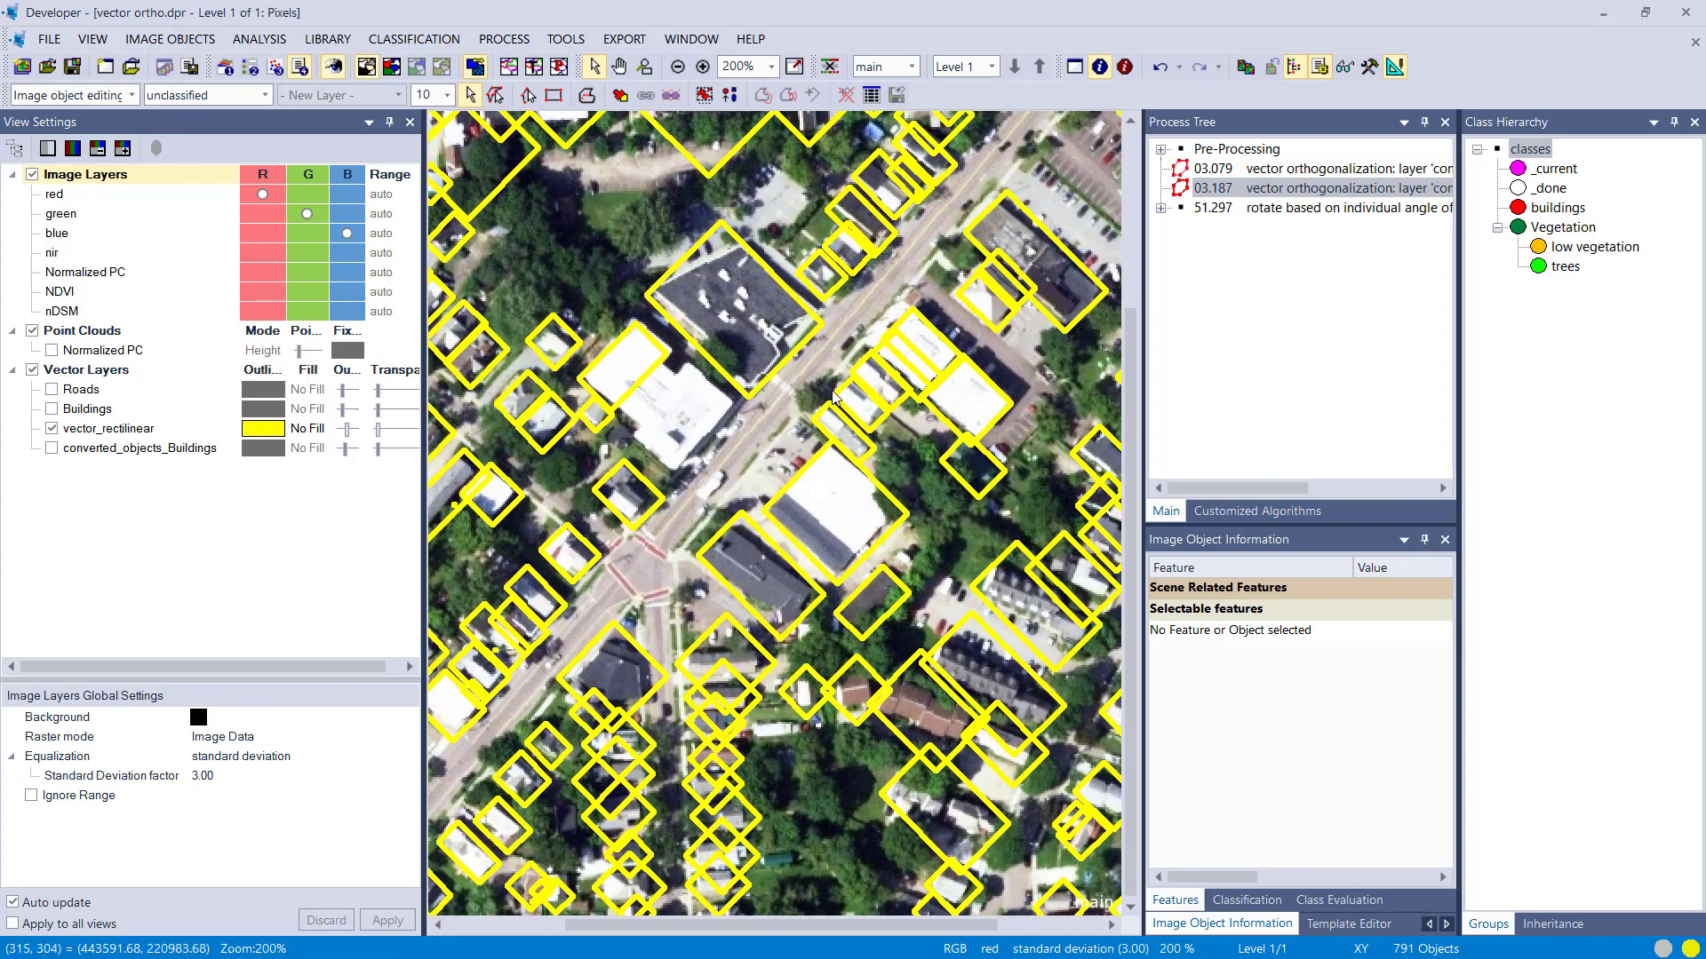
pyautogui.moveTo(953, 403); pyautogui.dragTo(798, 354)
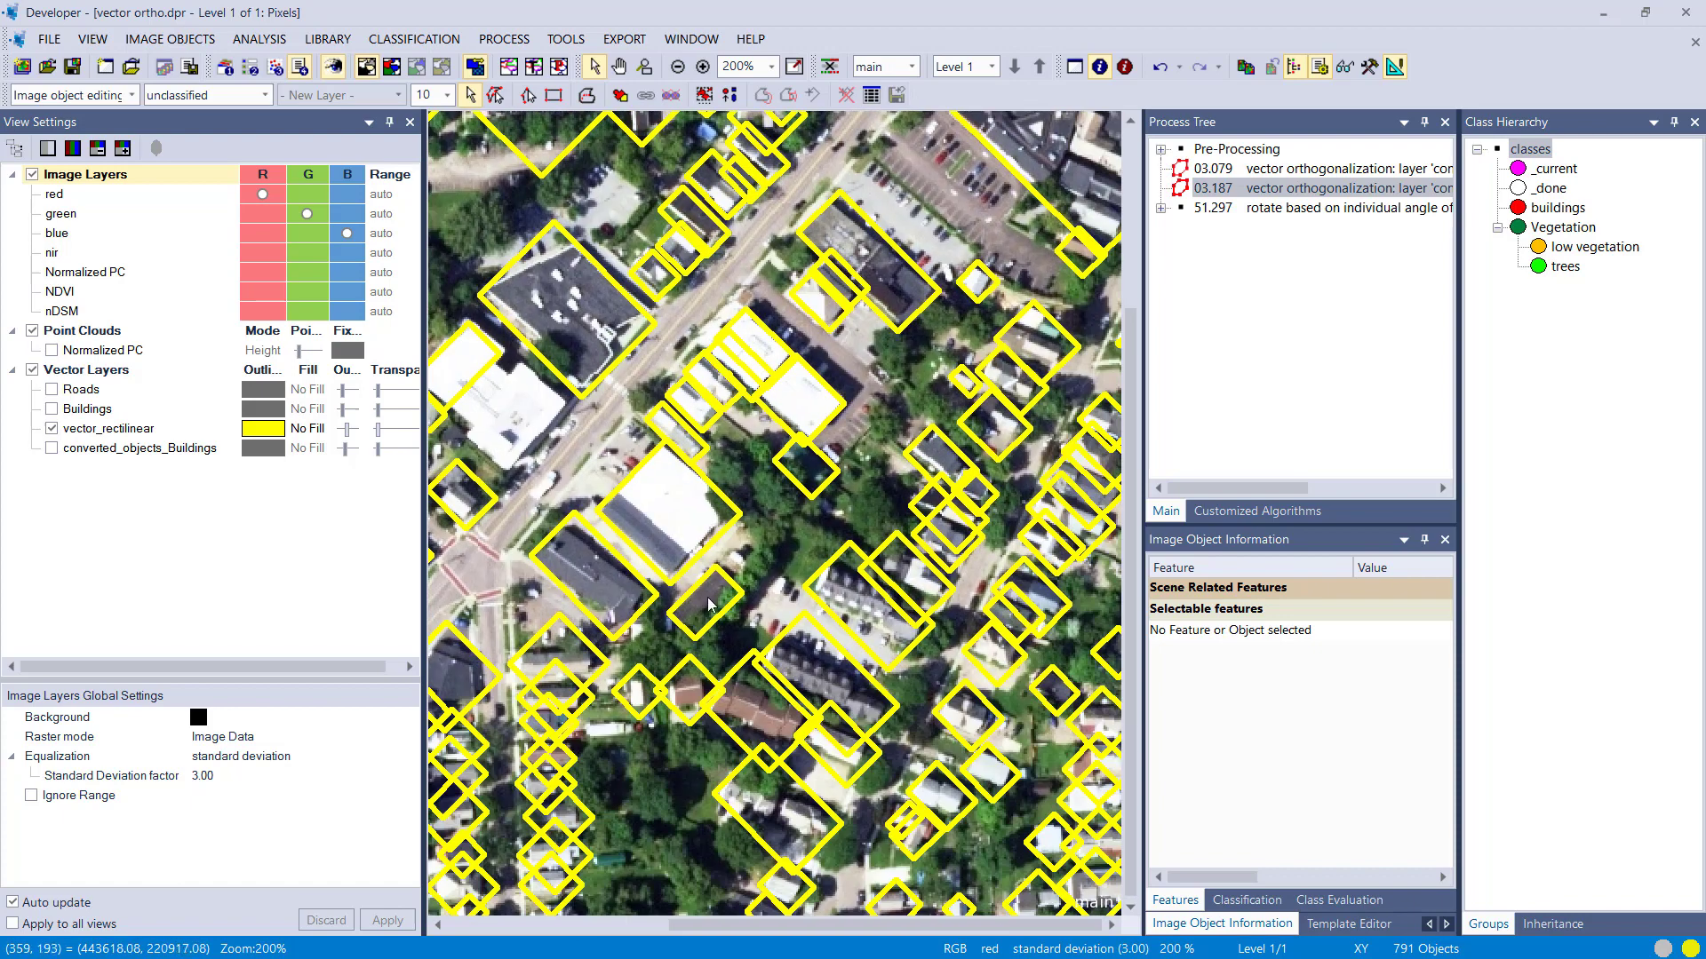
pyautogui.moveTo(708, 604); pyautogui.dragTo(767, 604)
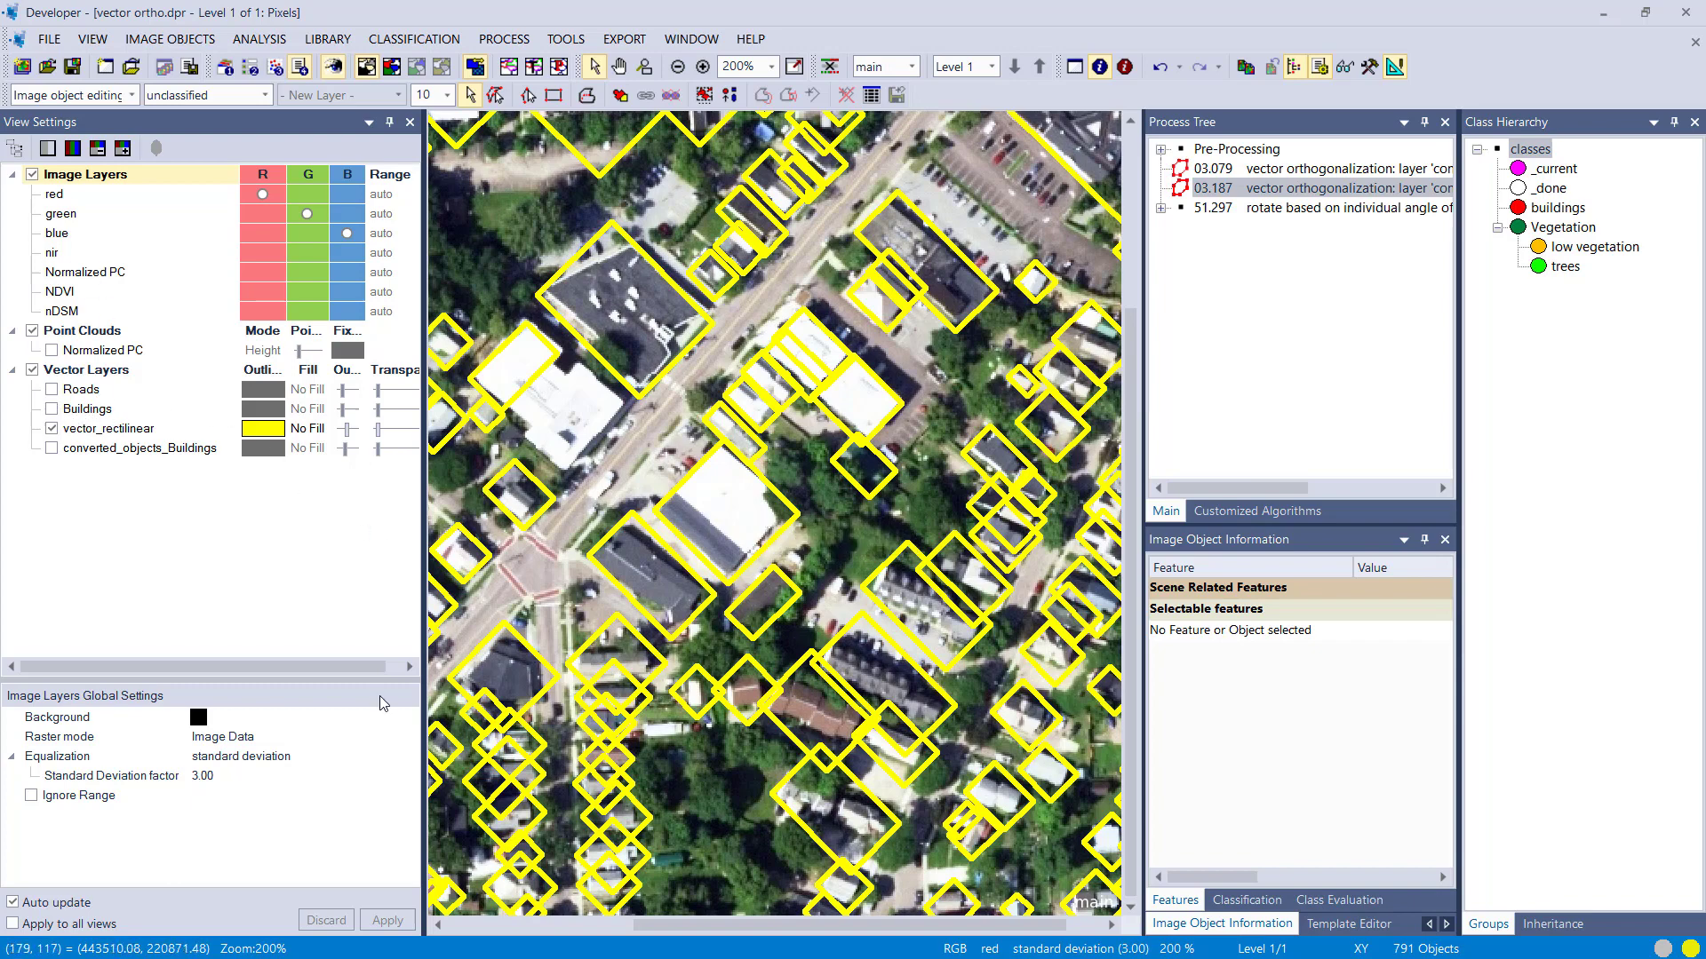
pyautogui.scroll(4, 579, 775)
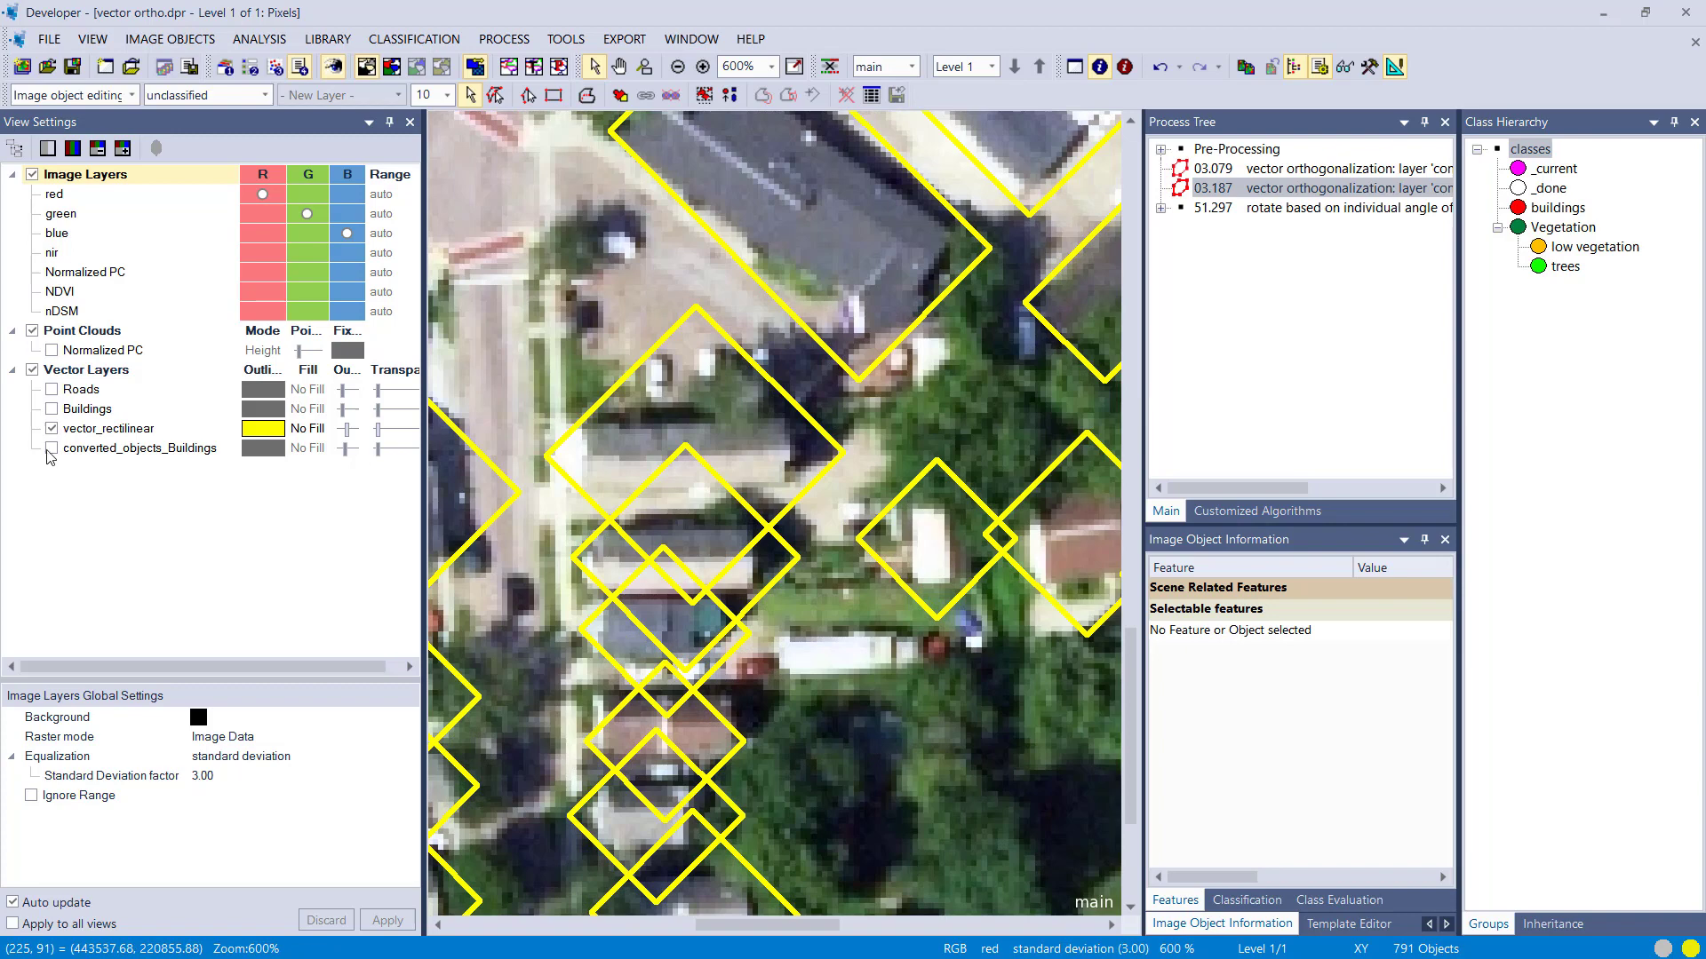
# Return to classification colours, pan left, and hide the vector_rectilinear layer.
pyautogui.click(51, 429)
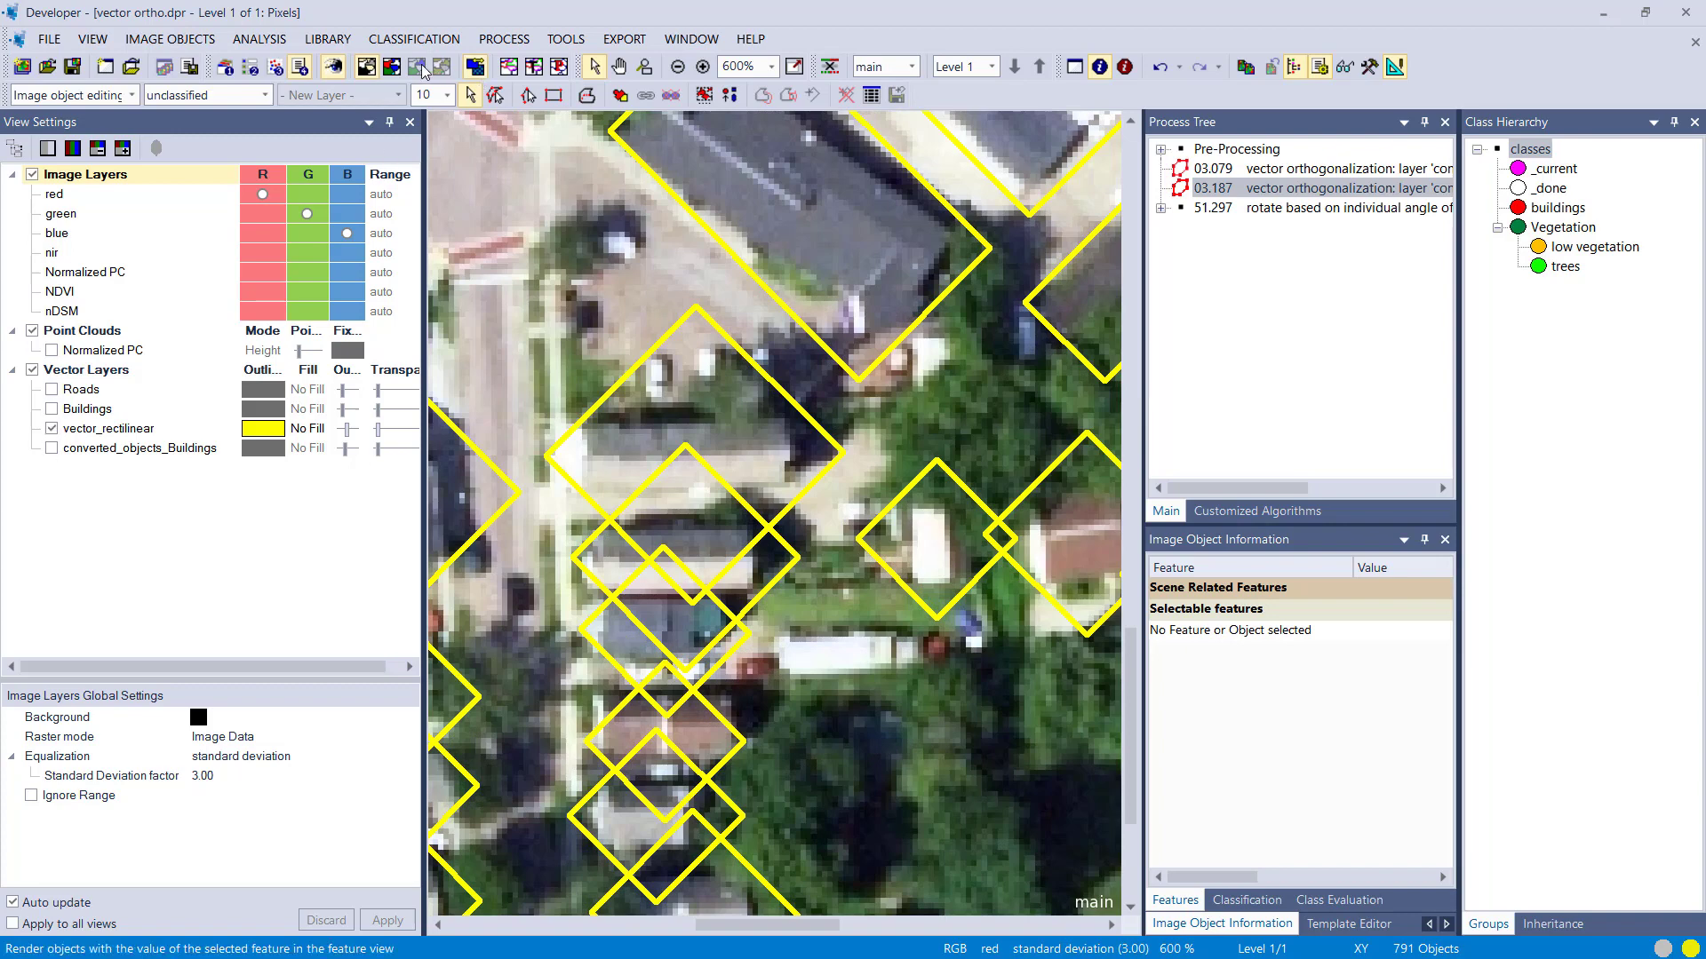
pyautogui.click(392, 66)
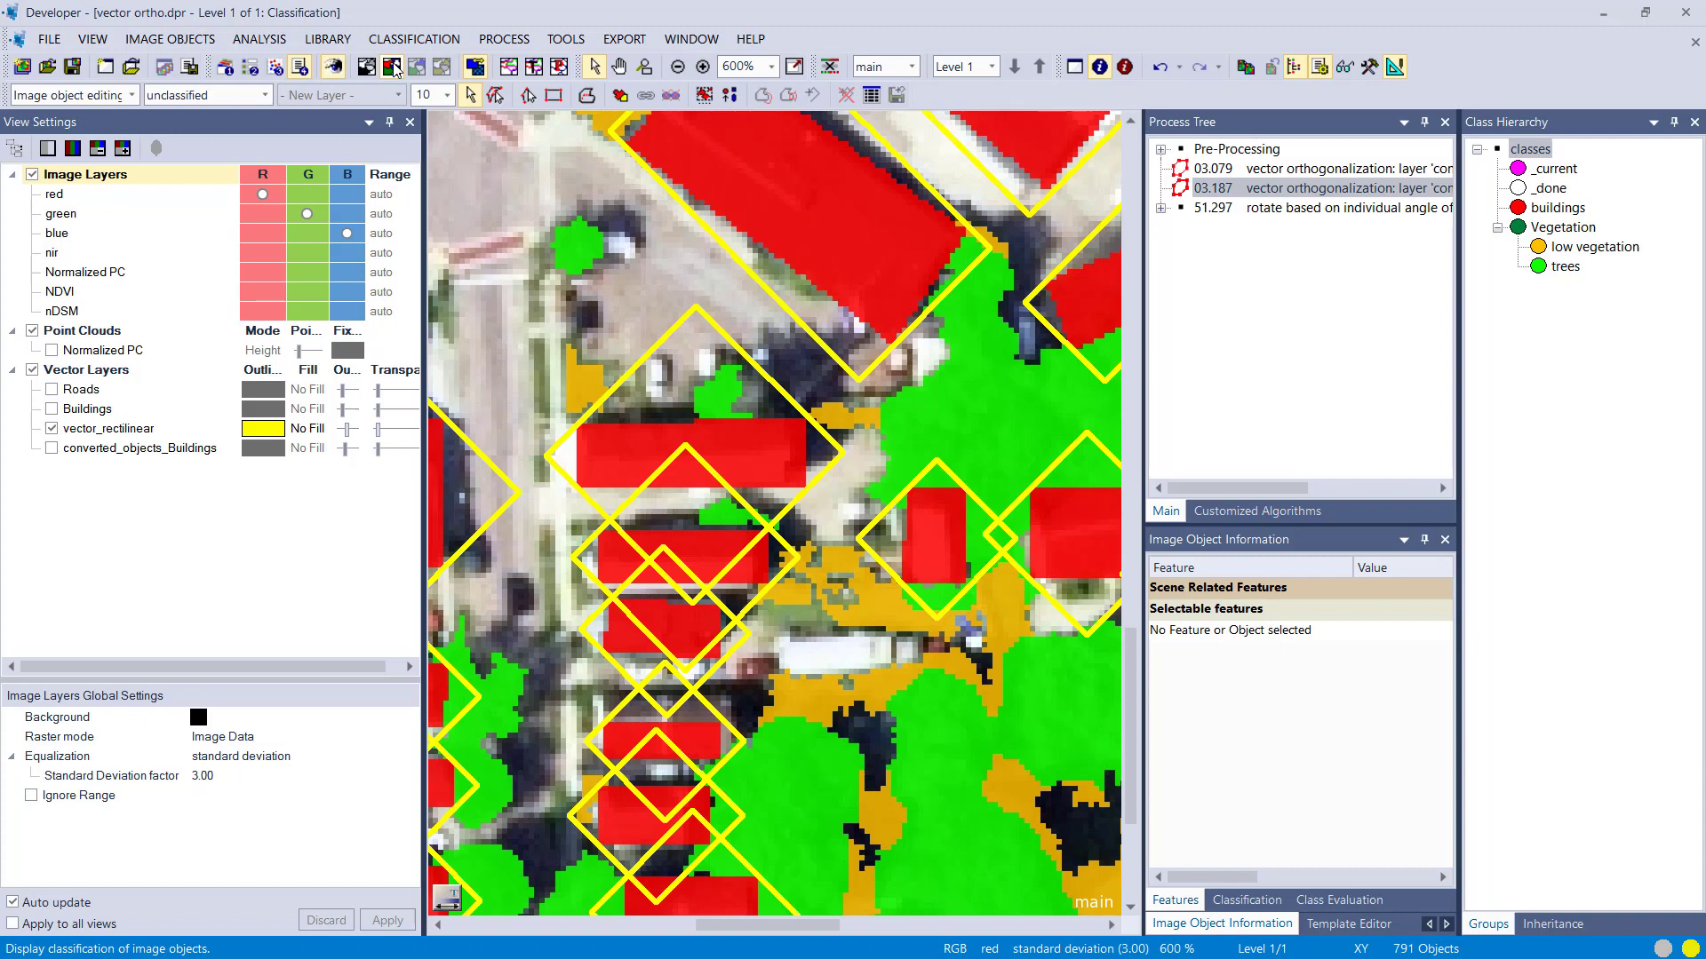
pyautogui.moveTo(538, 618); pyautogui.dragTo(716, 489)
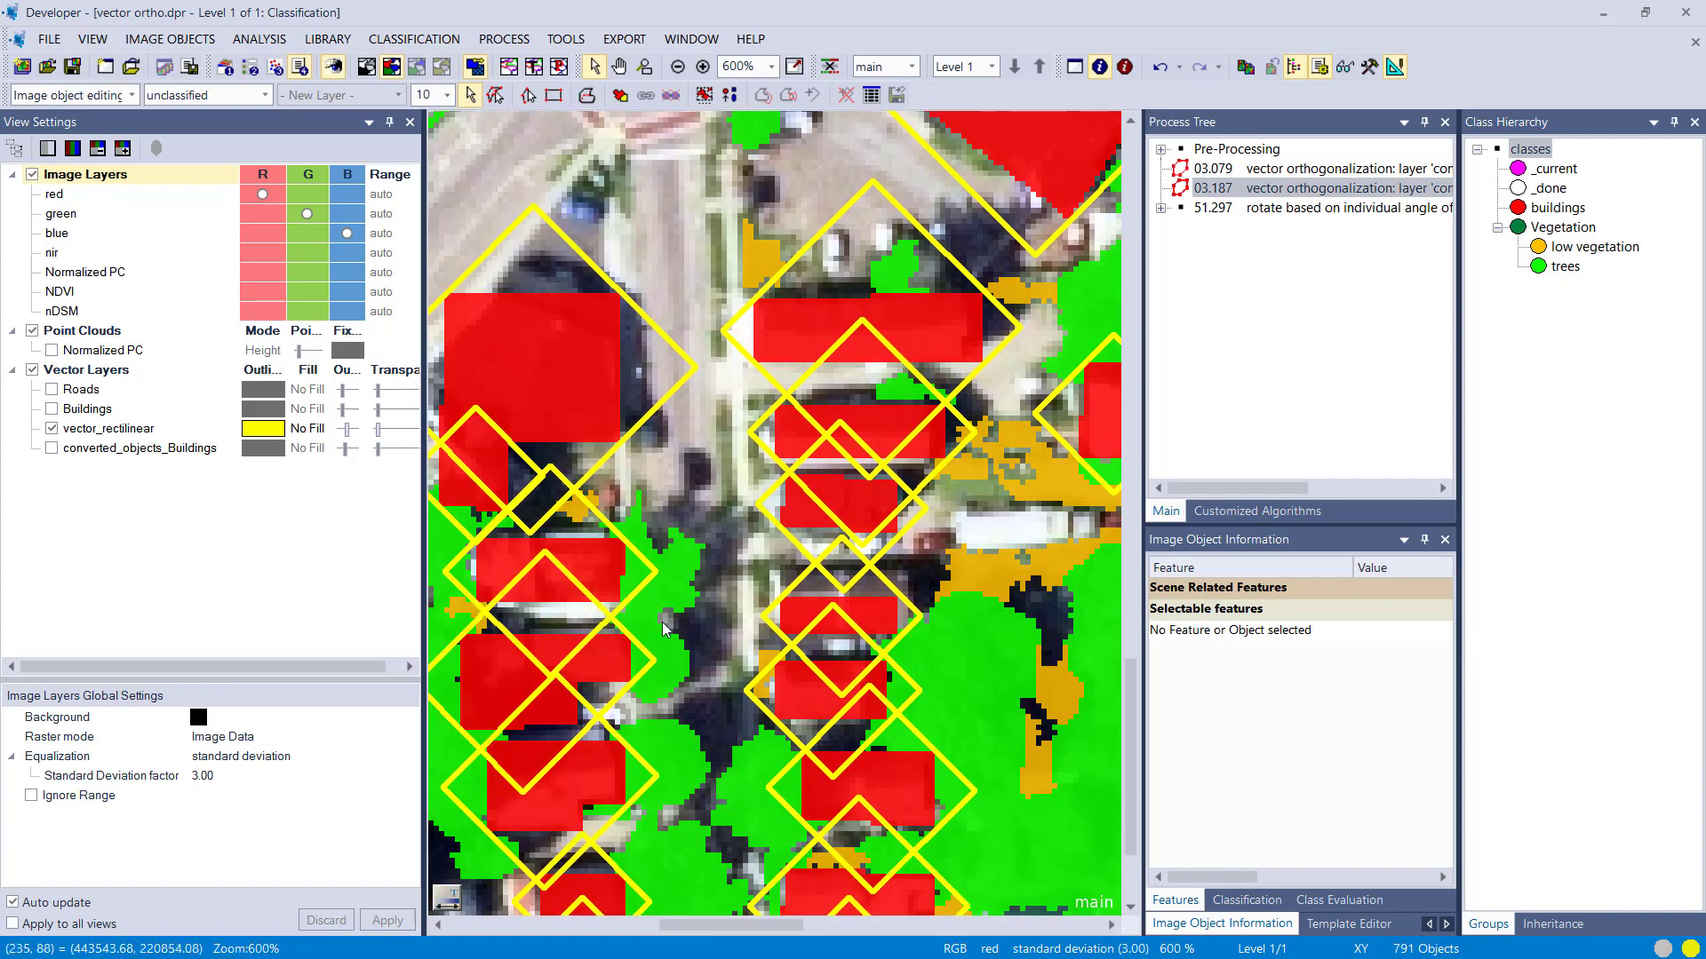
pyautogui.click(52, 428)
pyautogui.scroll(-2, 609, 439)
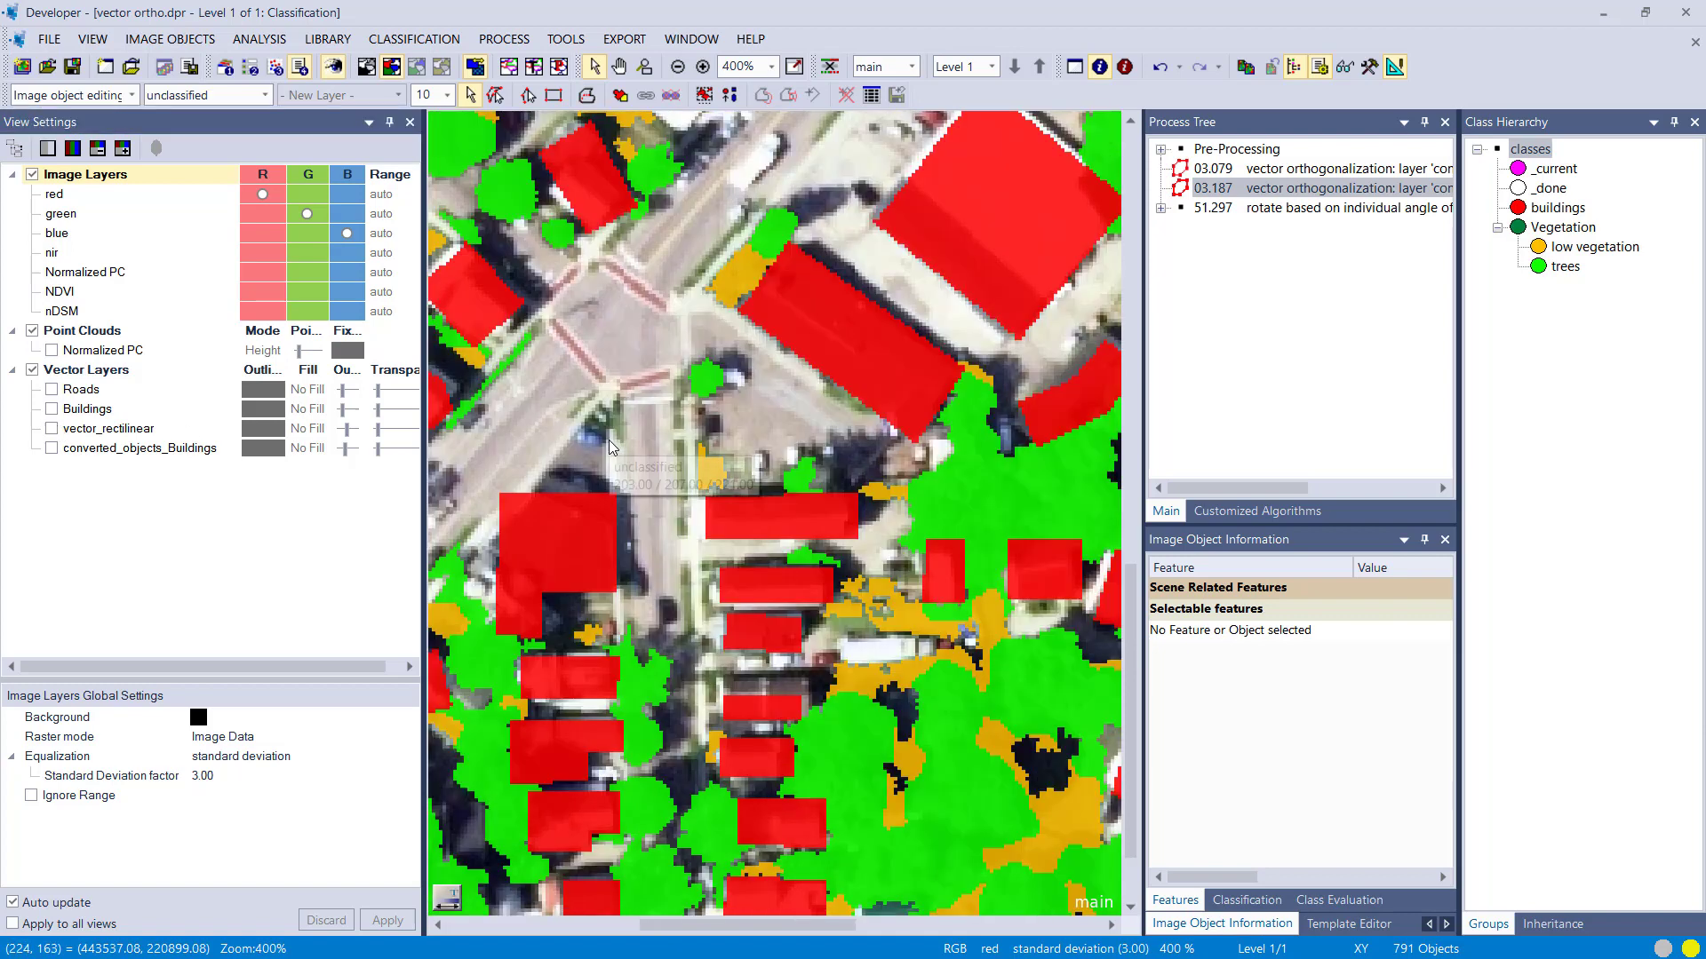
# Select the rotate process, widen the Process Tree, and read three buildings' Main direction.
pyautogui.click(1161, 214)
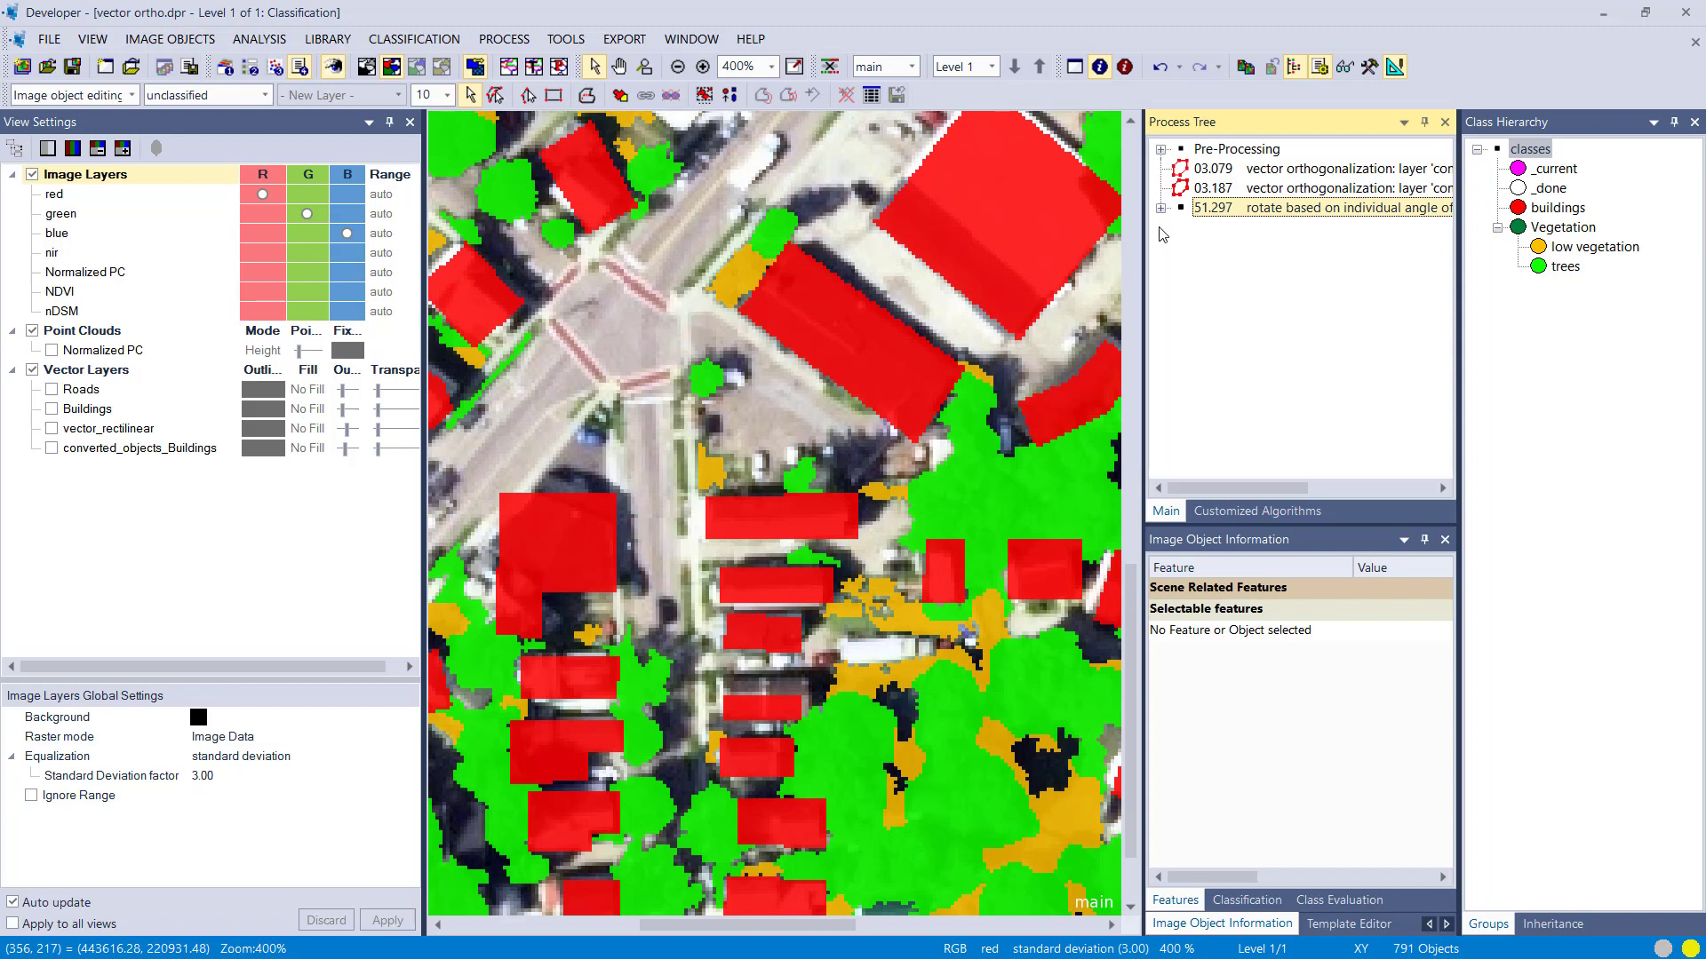
pyautogui.moveTo(1144, 225); pyautogui.dragTo(787, 229)
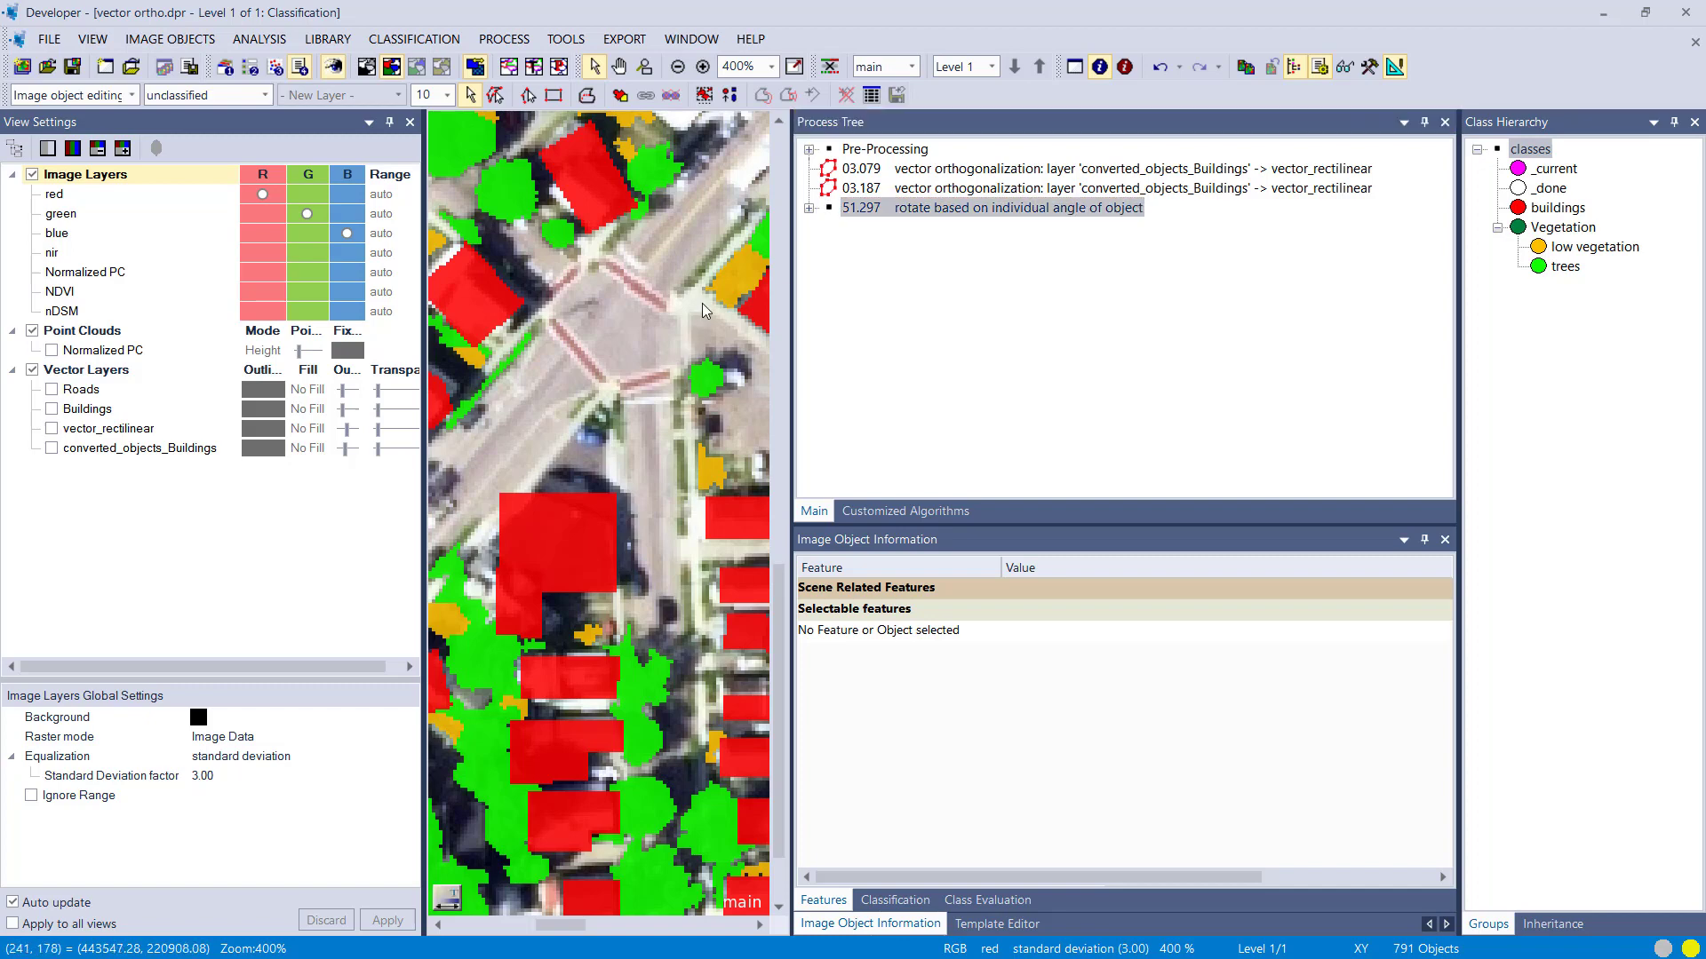
pyautogui.scroll(-3, 657, 364)
pyautogui.click(606, 437)
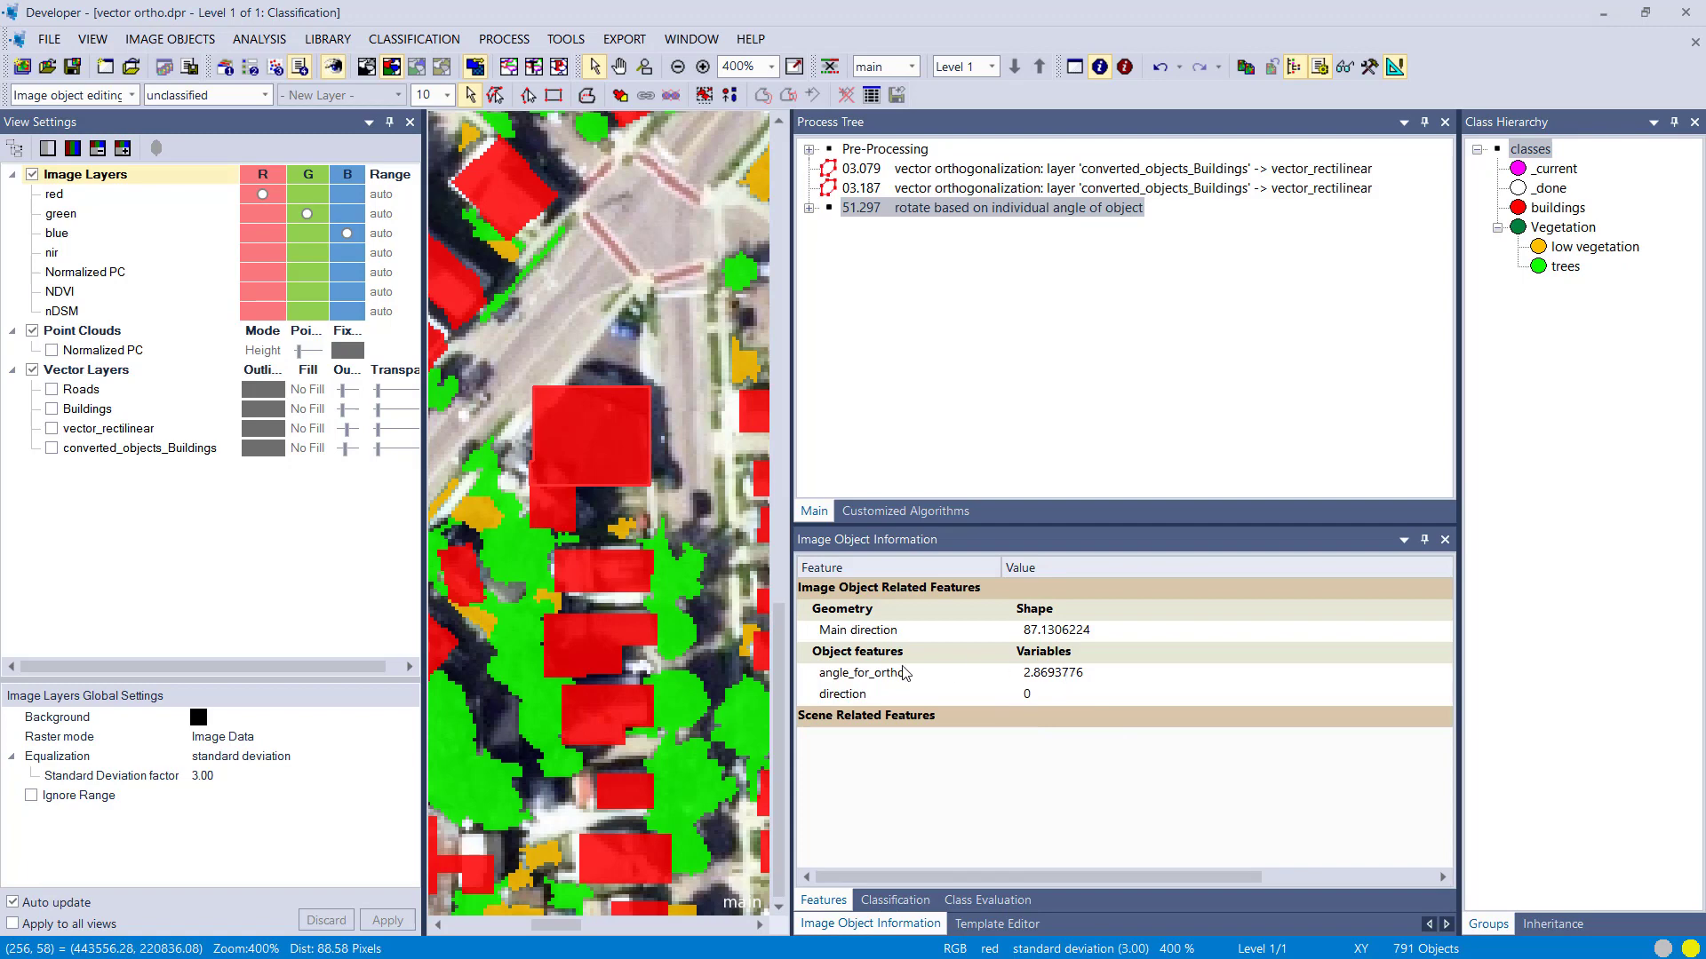
pyautogui.click(583, 567)
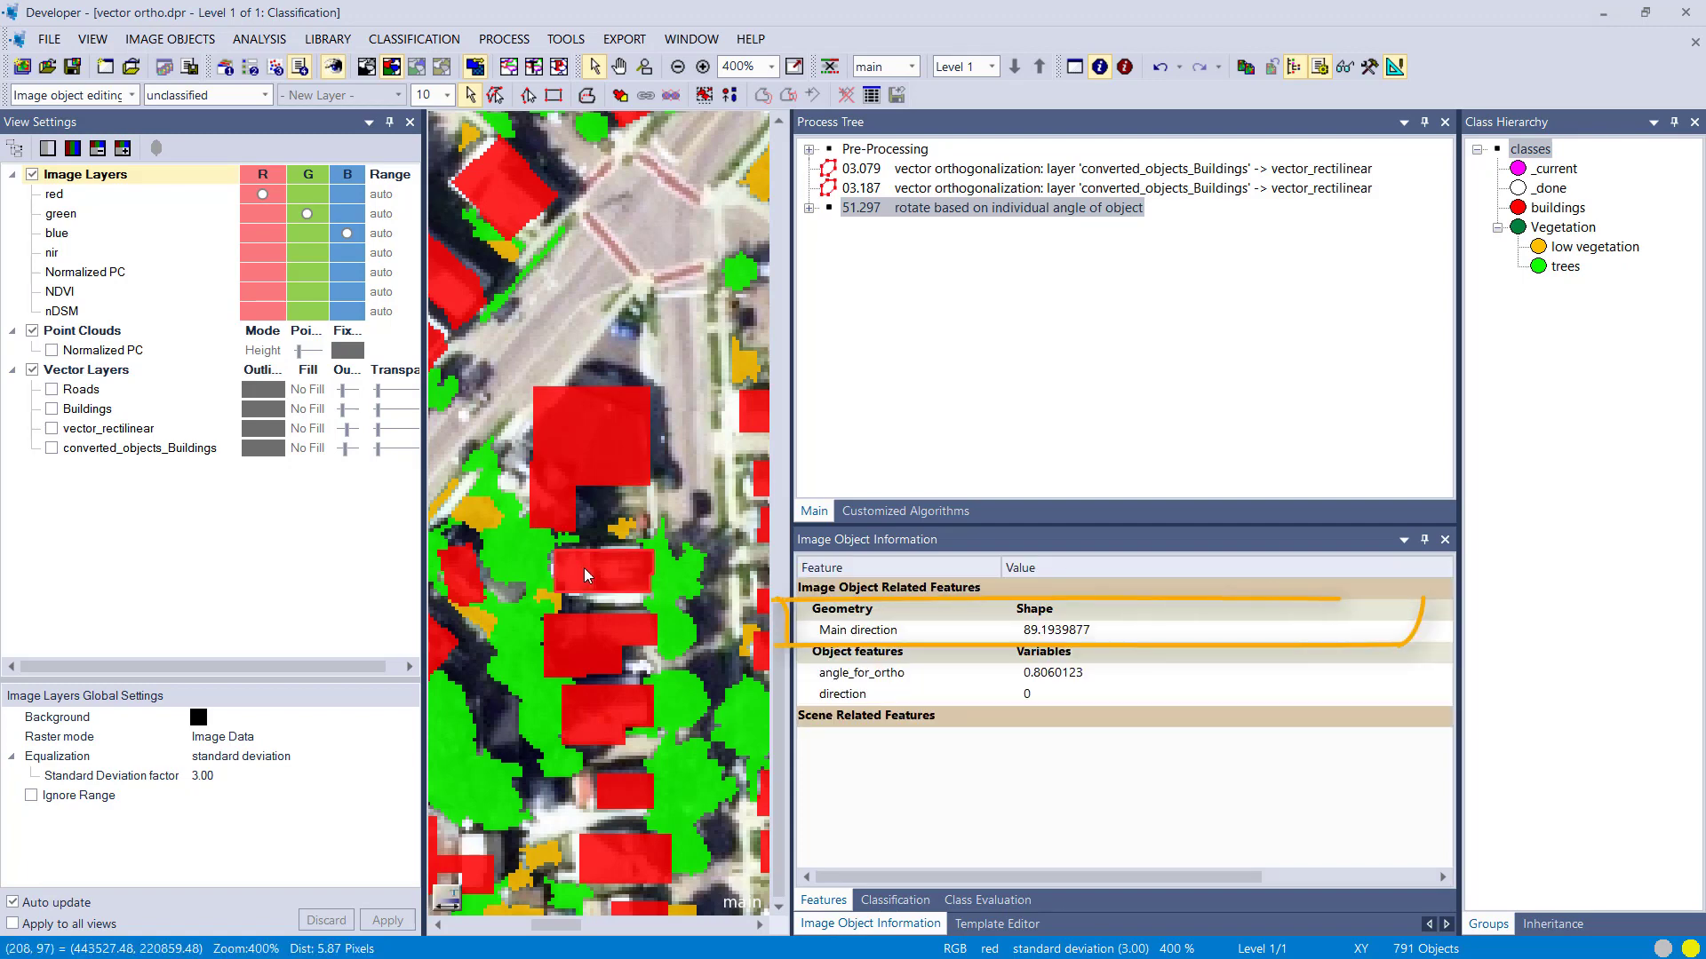
pyautogui.click(588, 641)
# Check two angled buildings' Main direction, outline objects in black, open the rotate process's menu.
pyautogui.scroll(5, 601, 438)
pyautogui.click(631, 435)
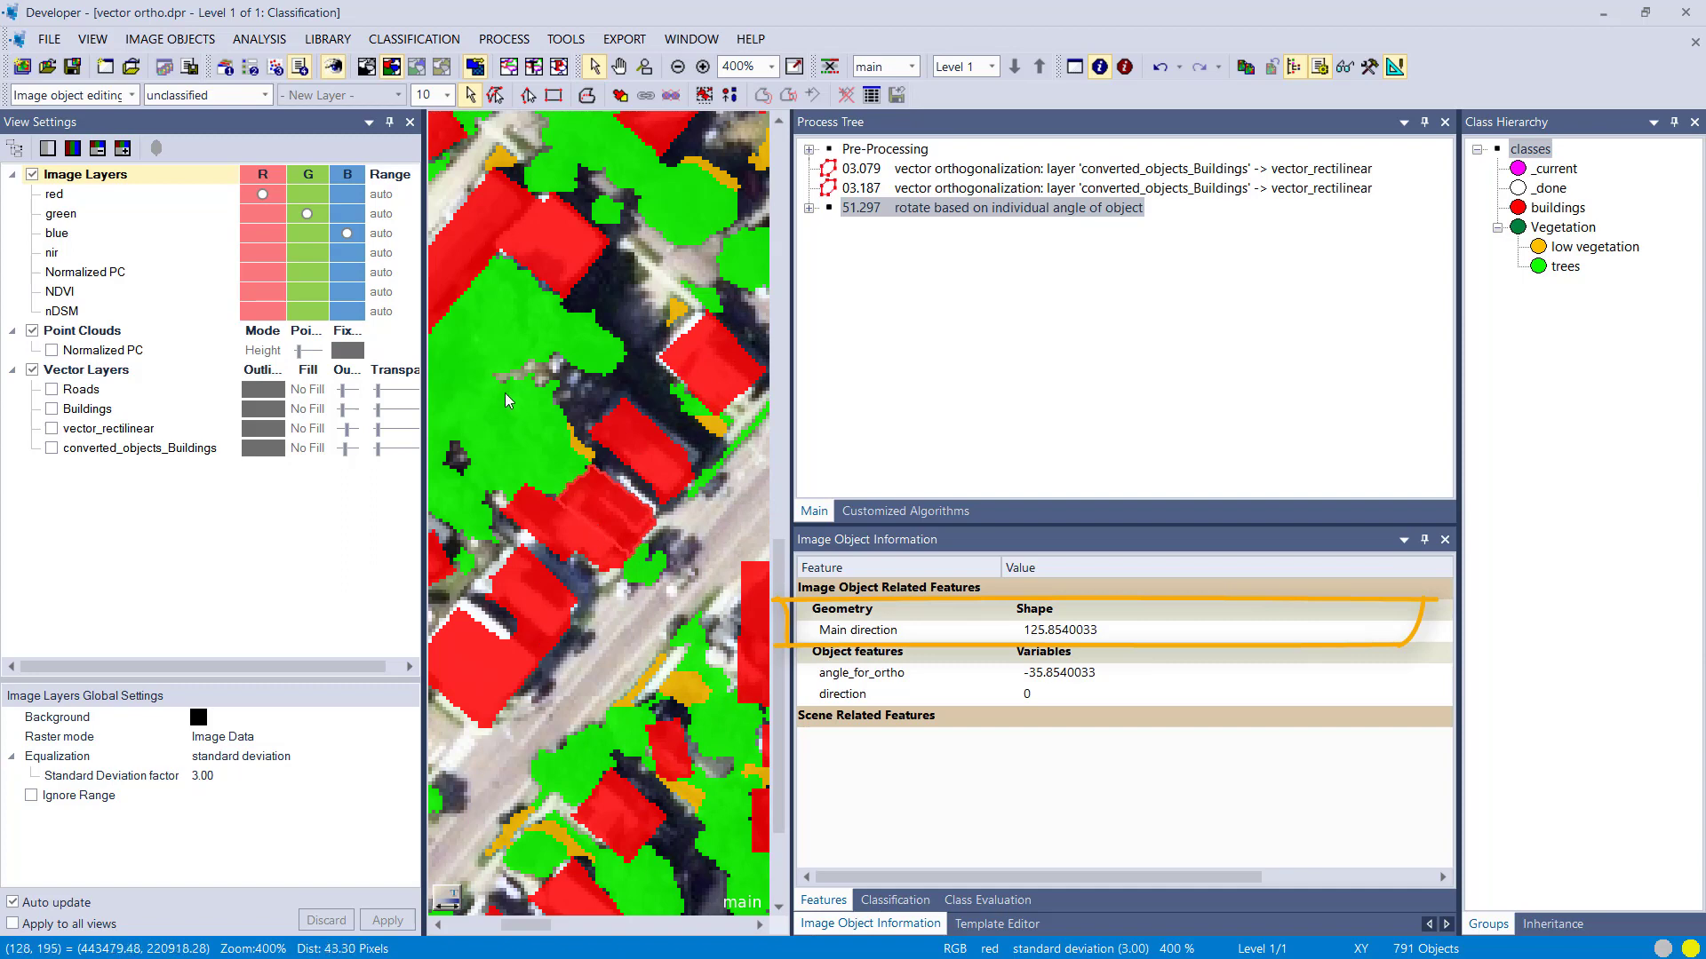
pyautogui.click(536, 250)
pyautogui.scroll(-1, 535, 250)
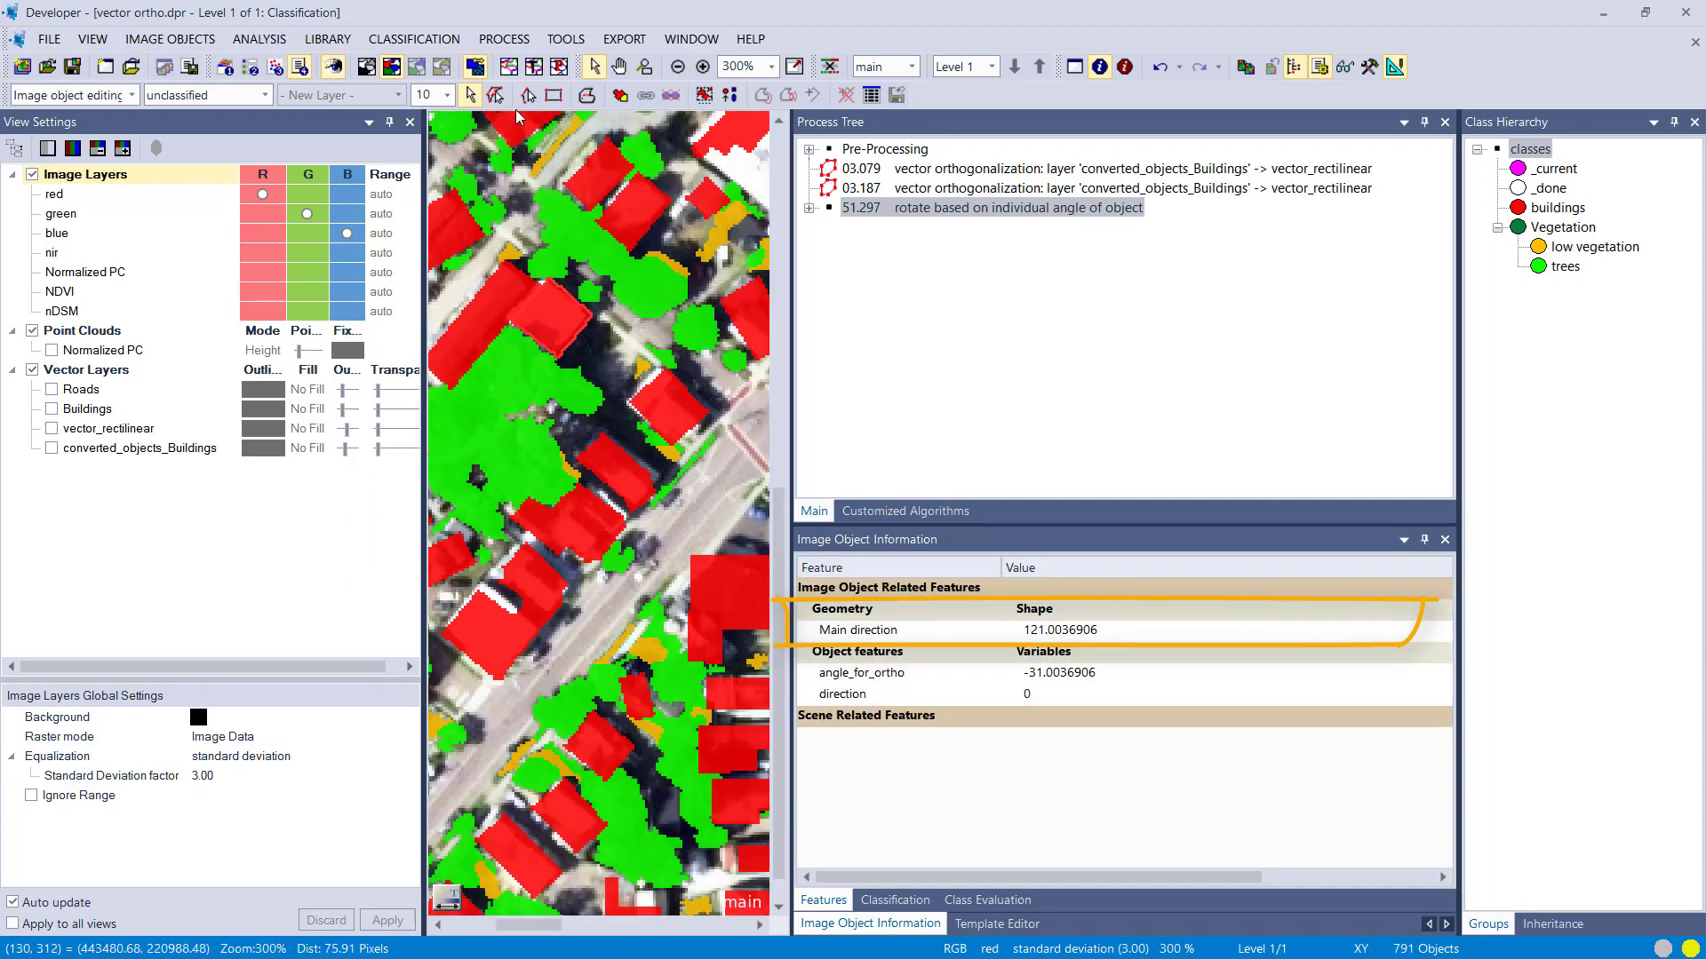
pyautogui.click(557, 67)
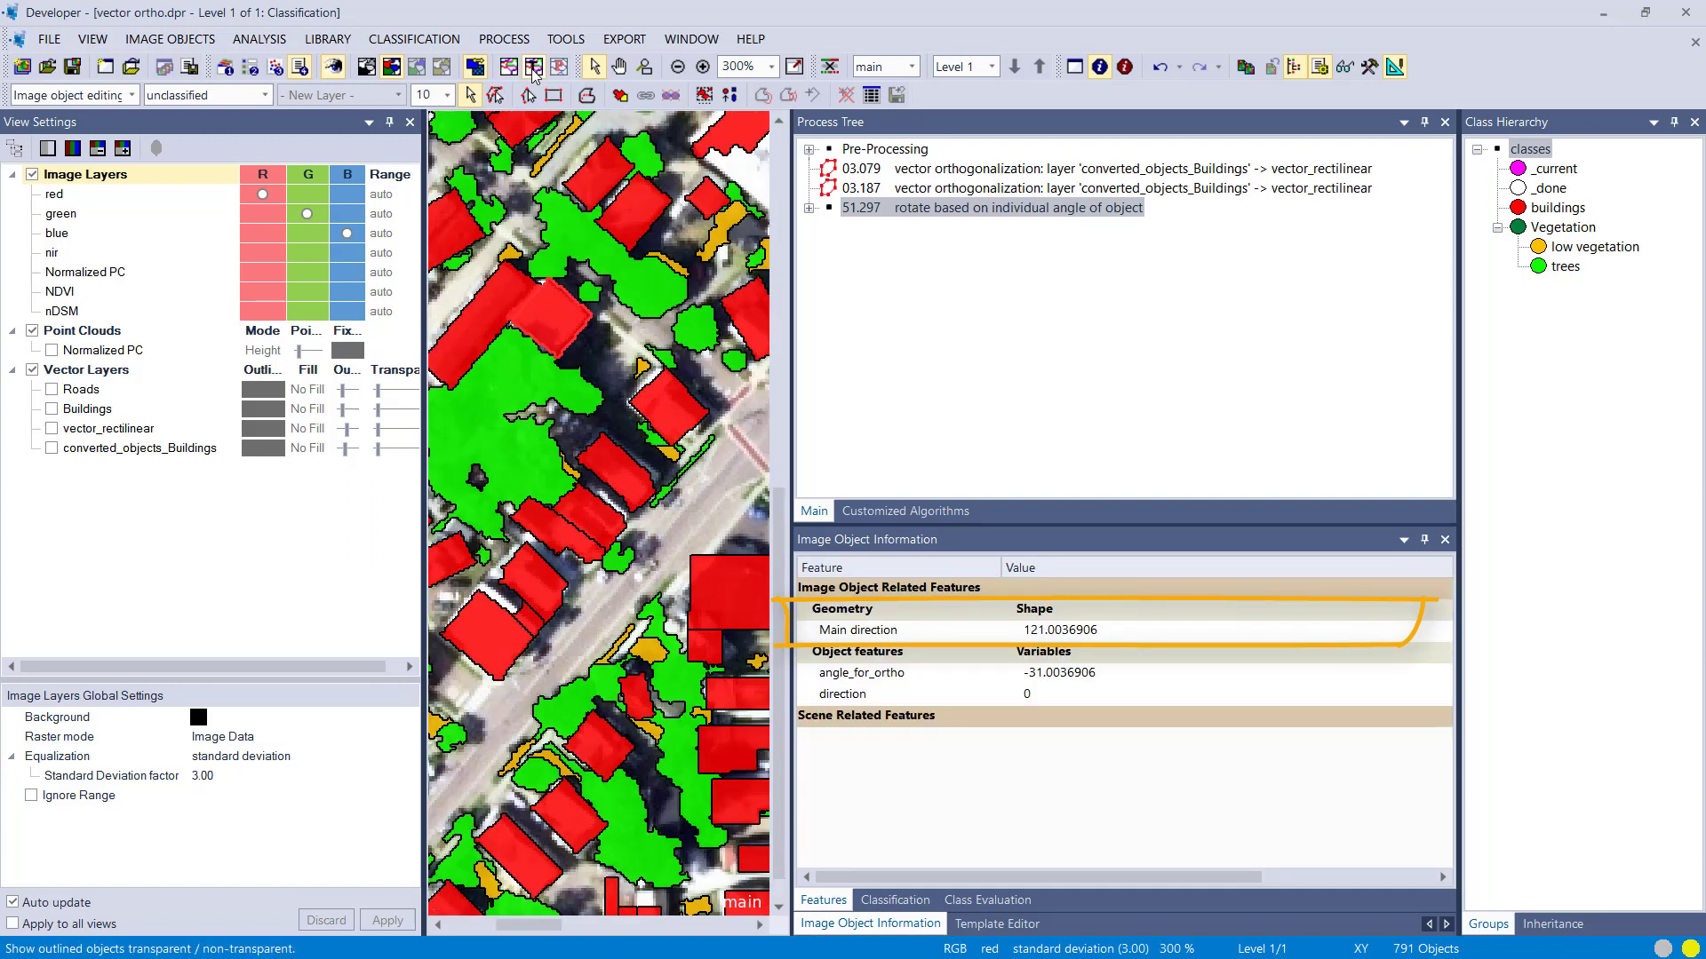
pyautogui.rightClick(855, 209)
# Execute 'rotate based on individual angle of object' to create vector_rectilinear_union outlines.
pyautogui.click(896, 252)
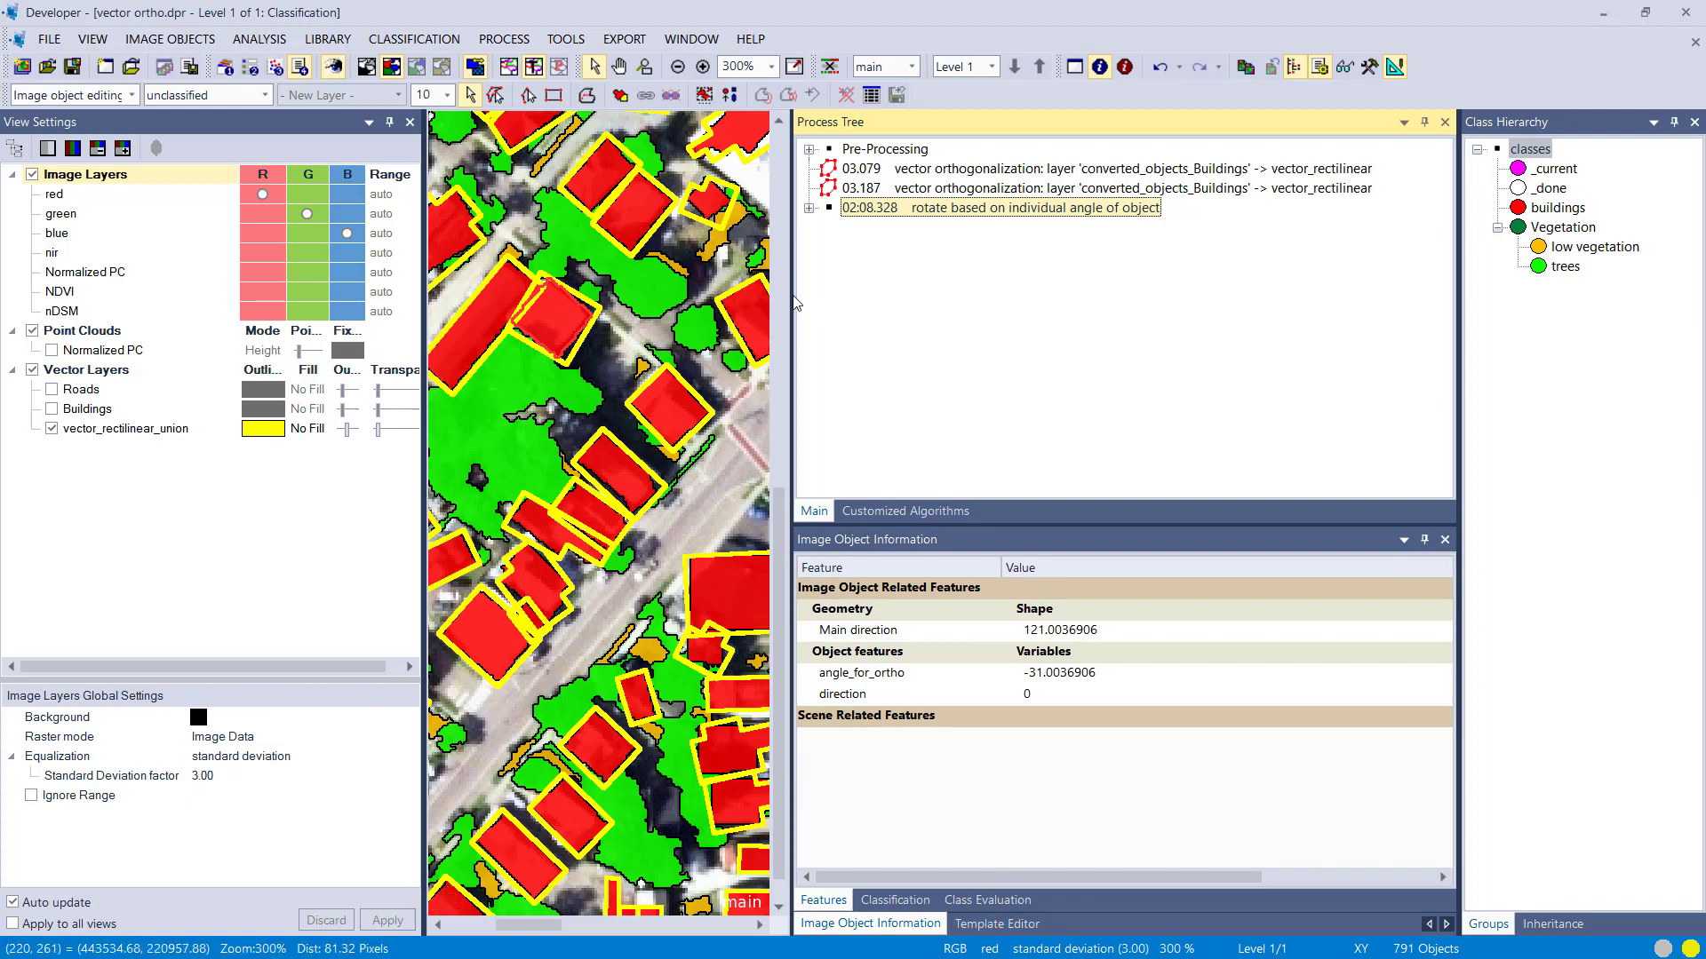
# Widen the map beside the panels and zoom out and back in to review the yellow rectilinear outlines across the scene.
pyautogui.moveTo(792, 297); pyautogui.dragTo(1208, 302)
pyautogui.scroll(-1, 681, 407)
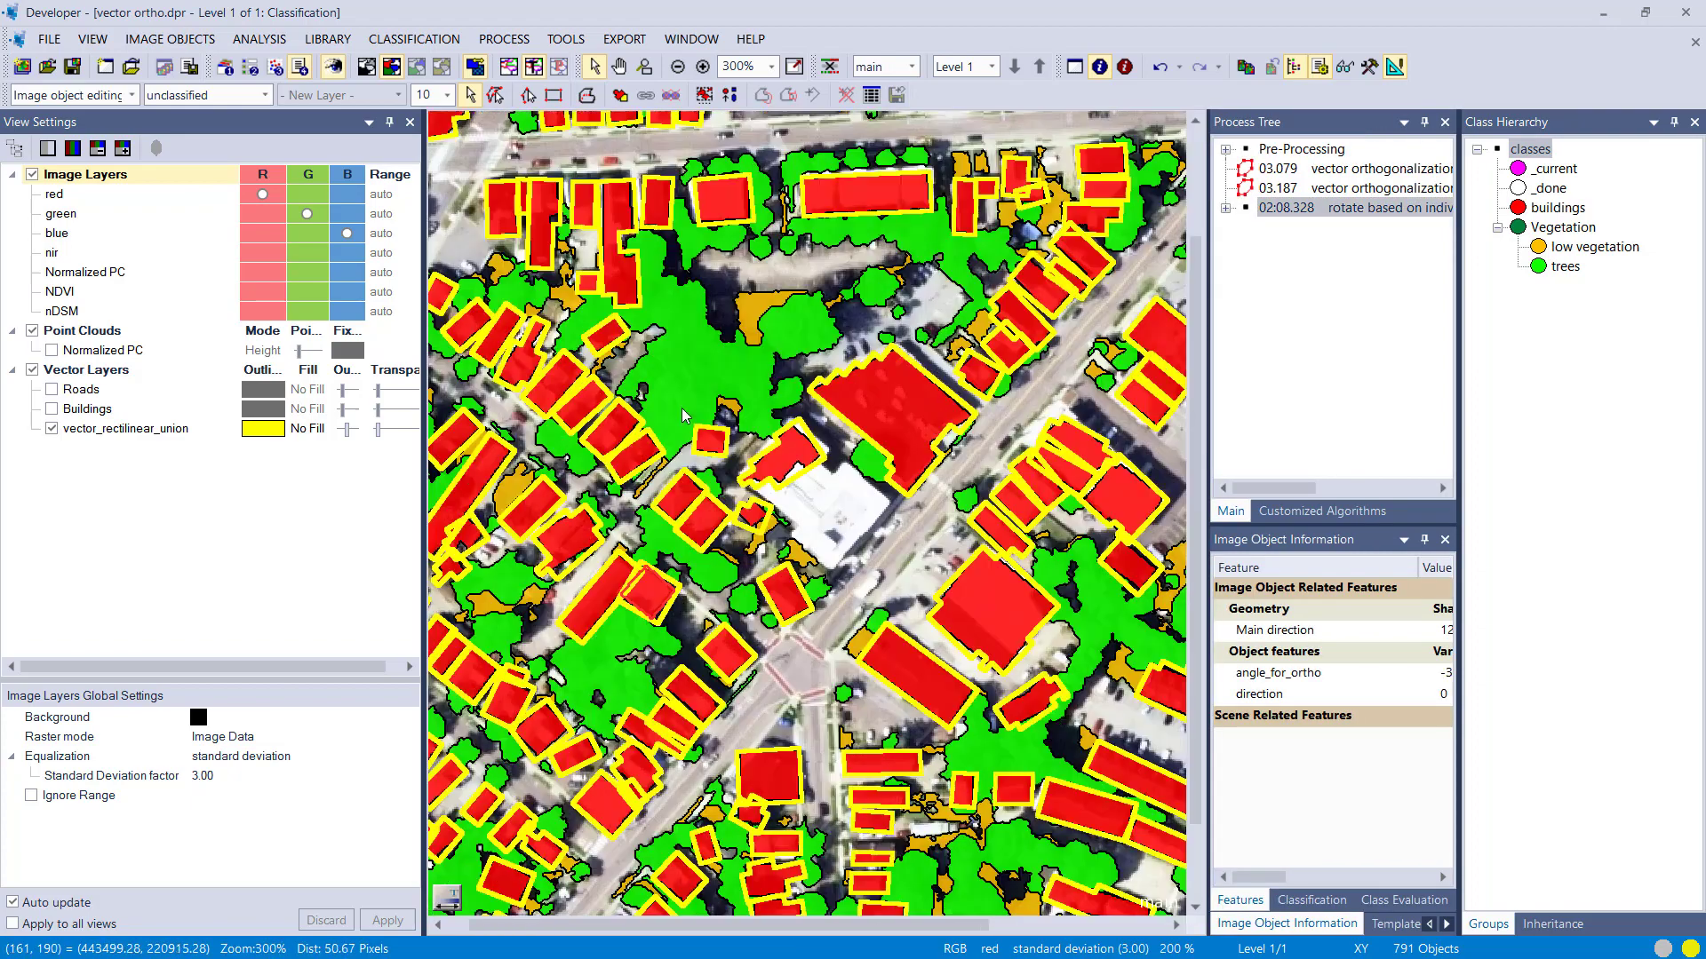
pyautogui.scroll(-1, 681, 408)
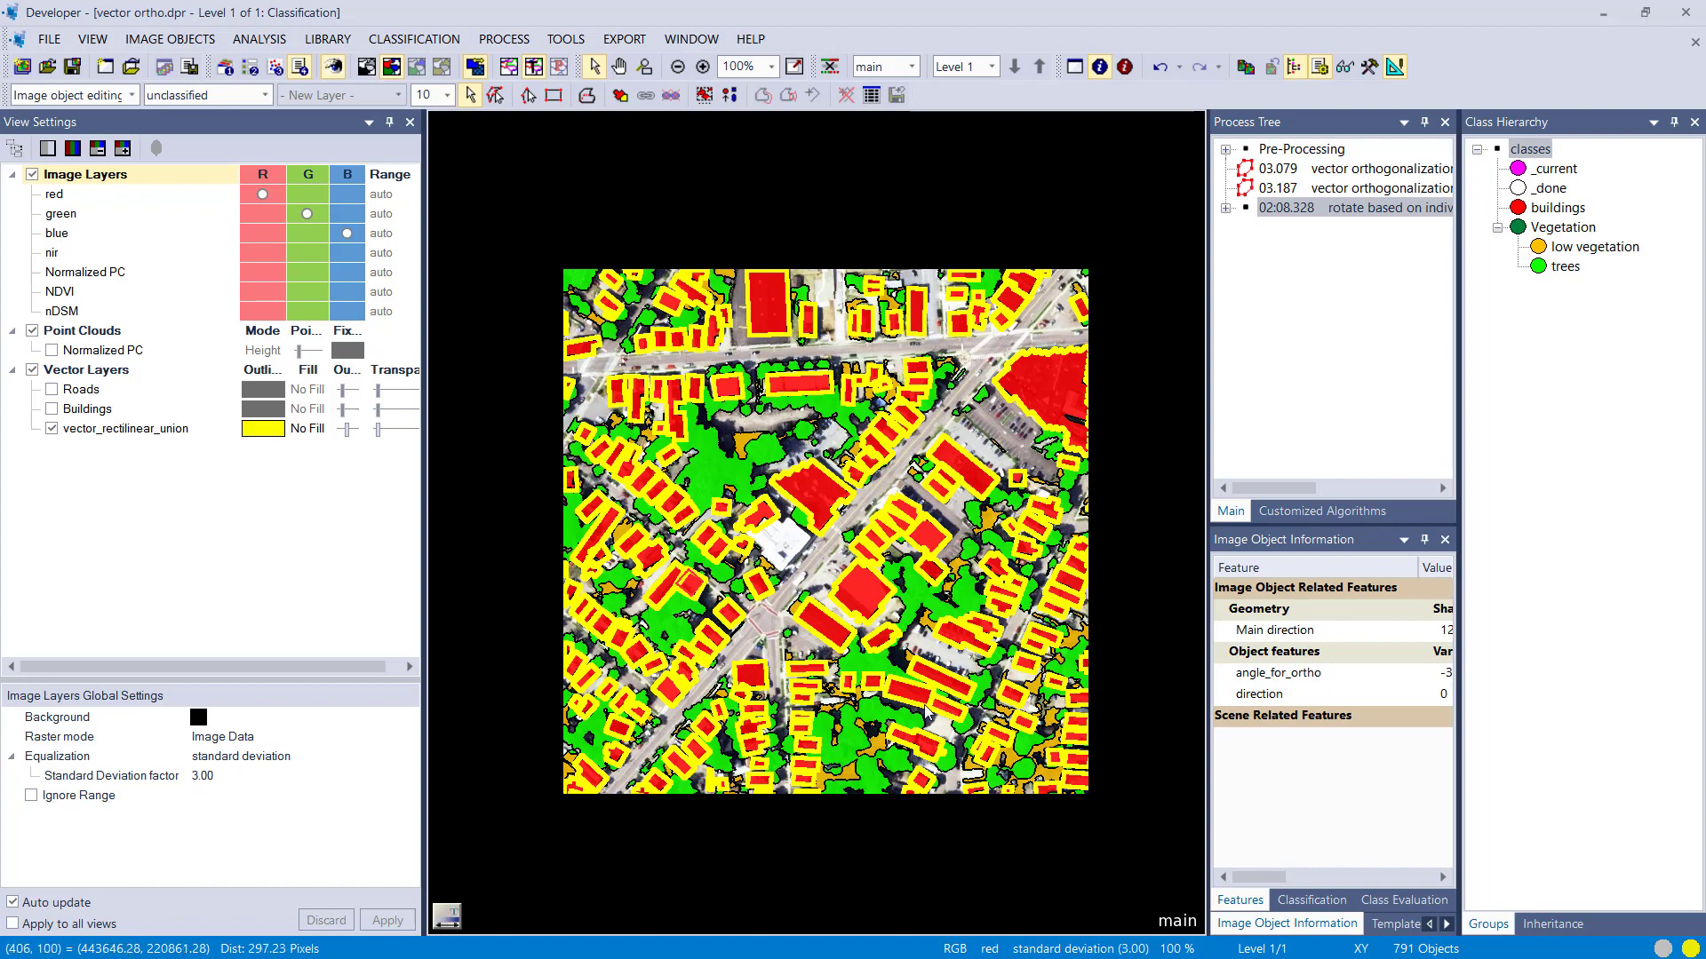
pyautogui.scroll(2, 693, 435)
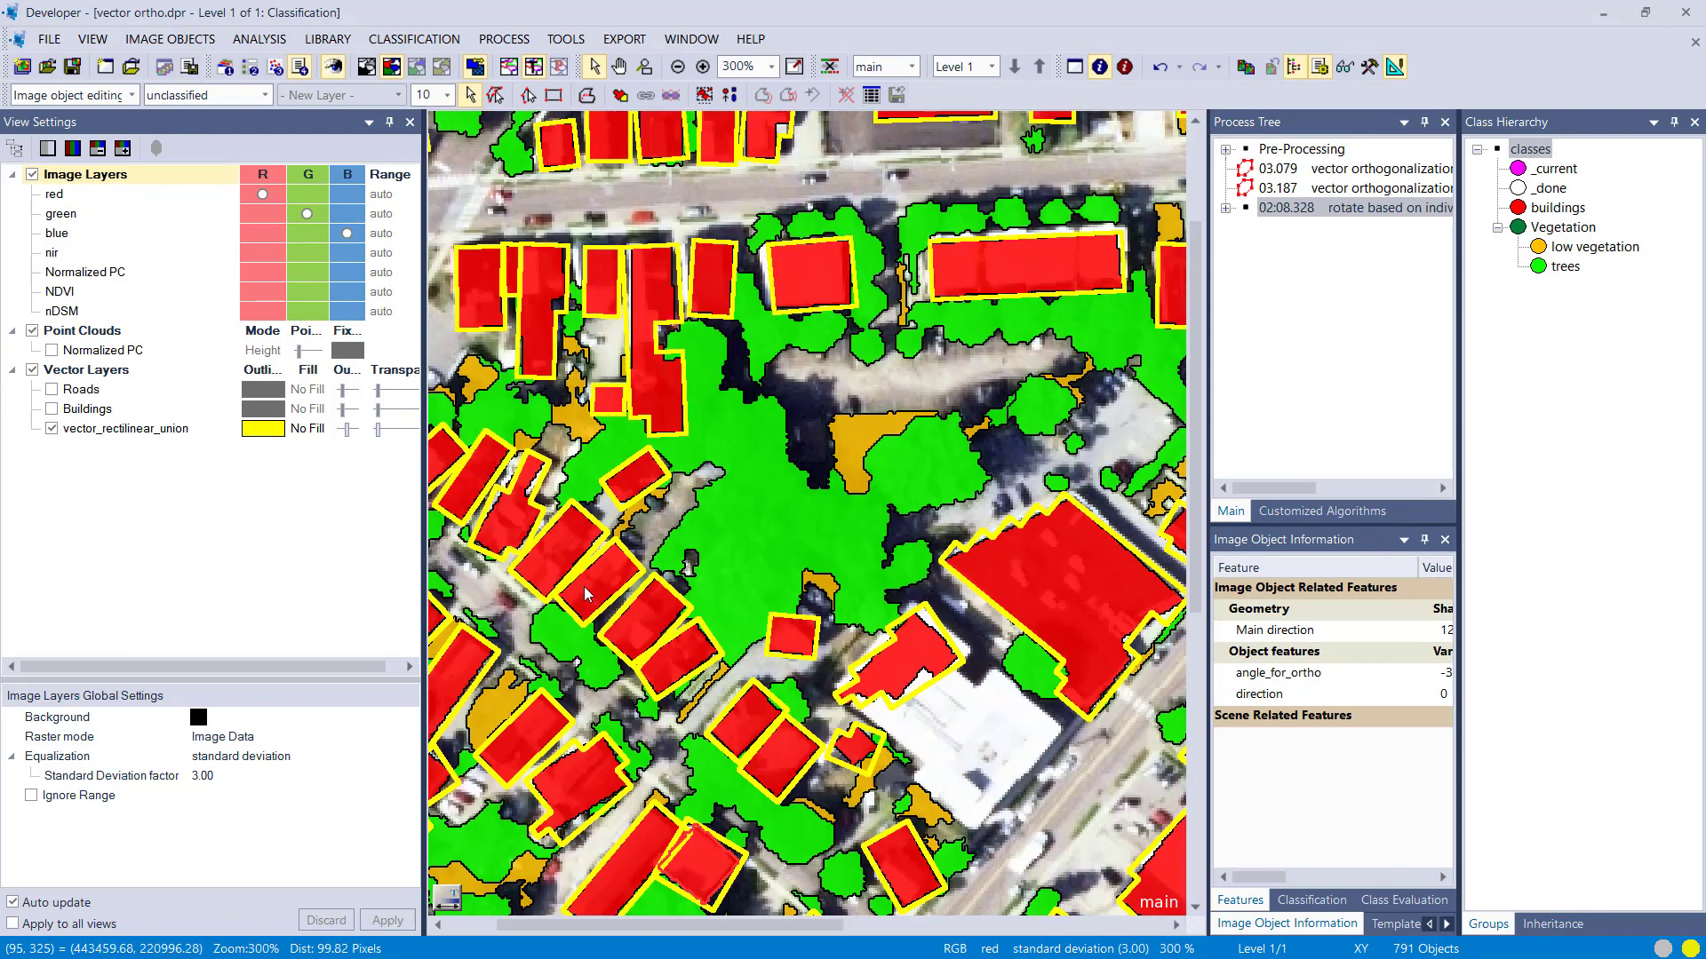
pyautogui.scroll(1, 819, 430)
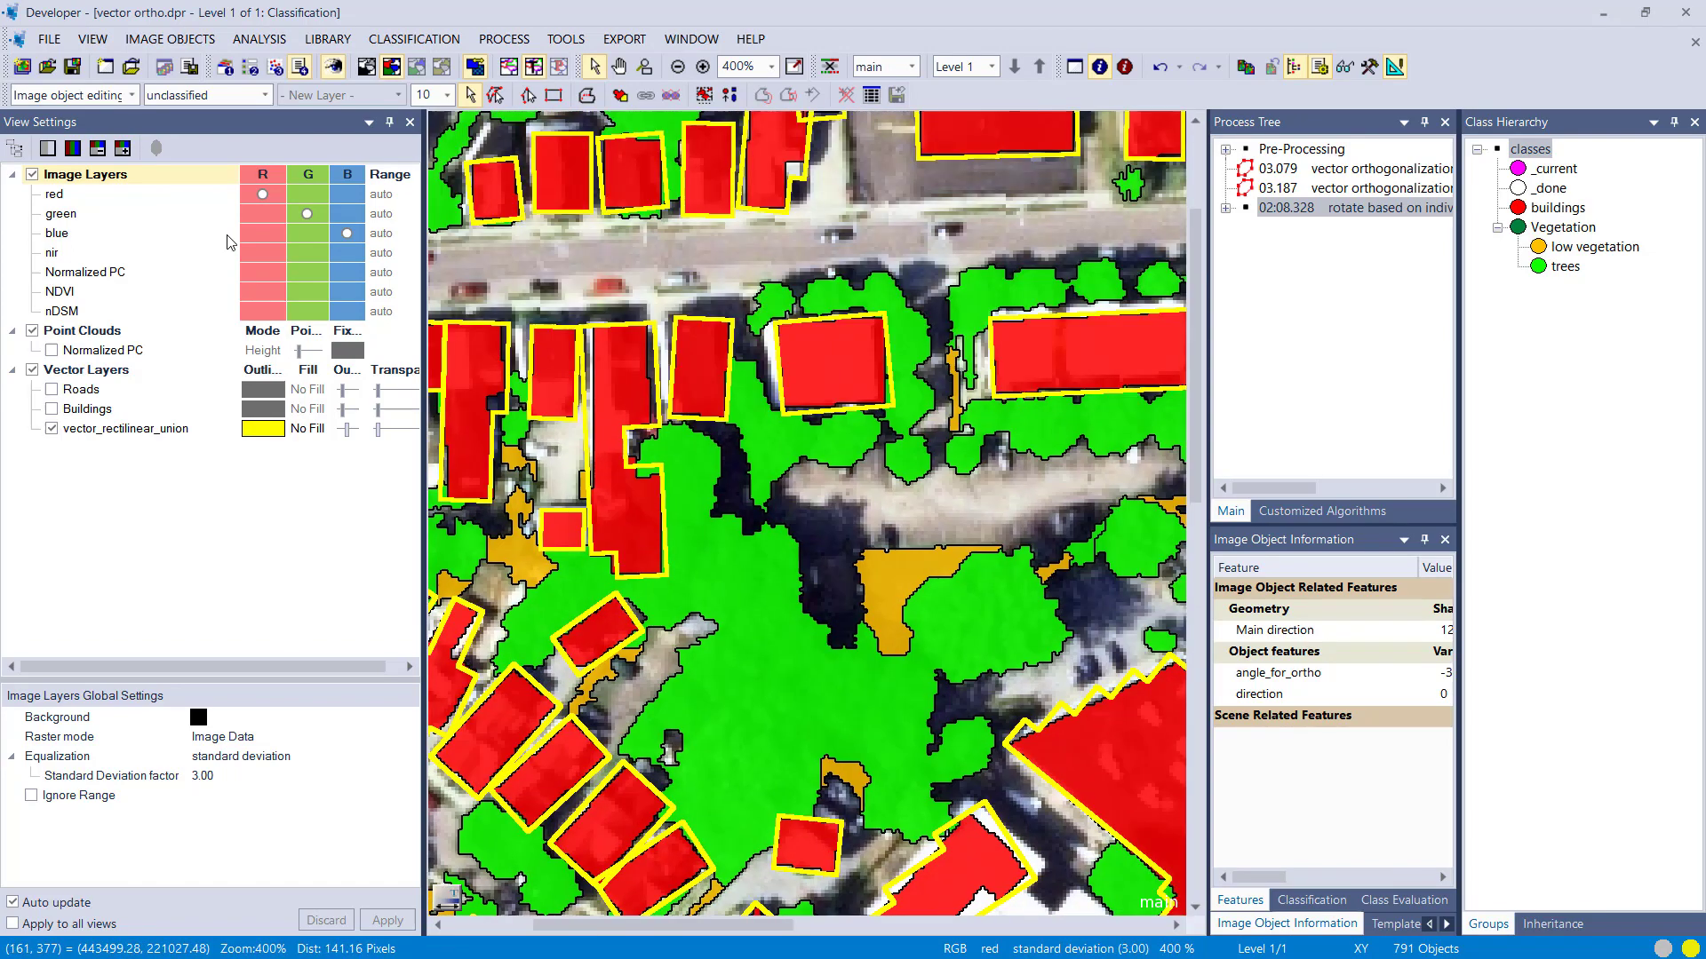
pyautogui.click(560, 67)
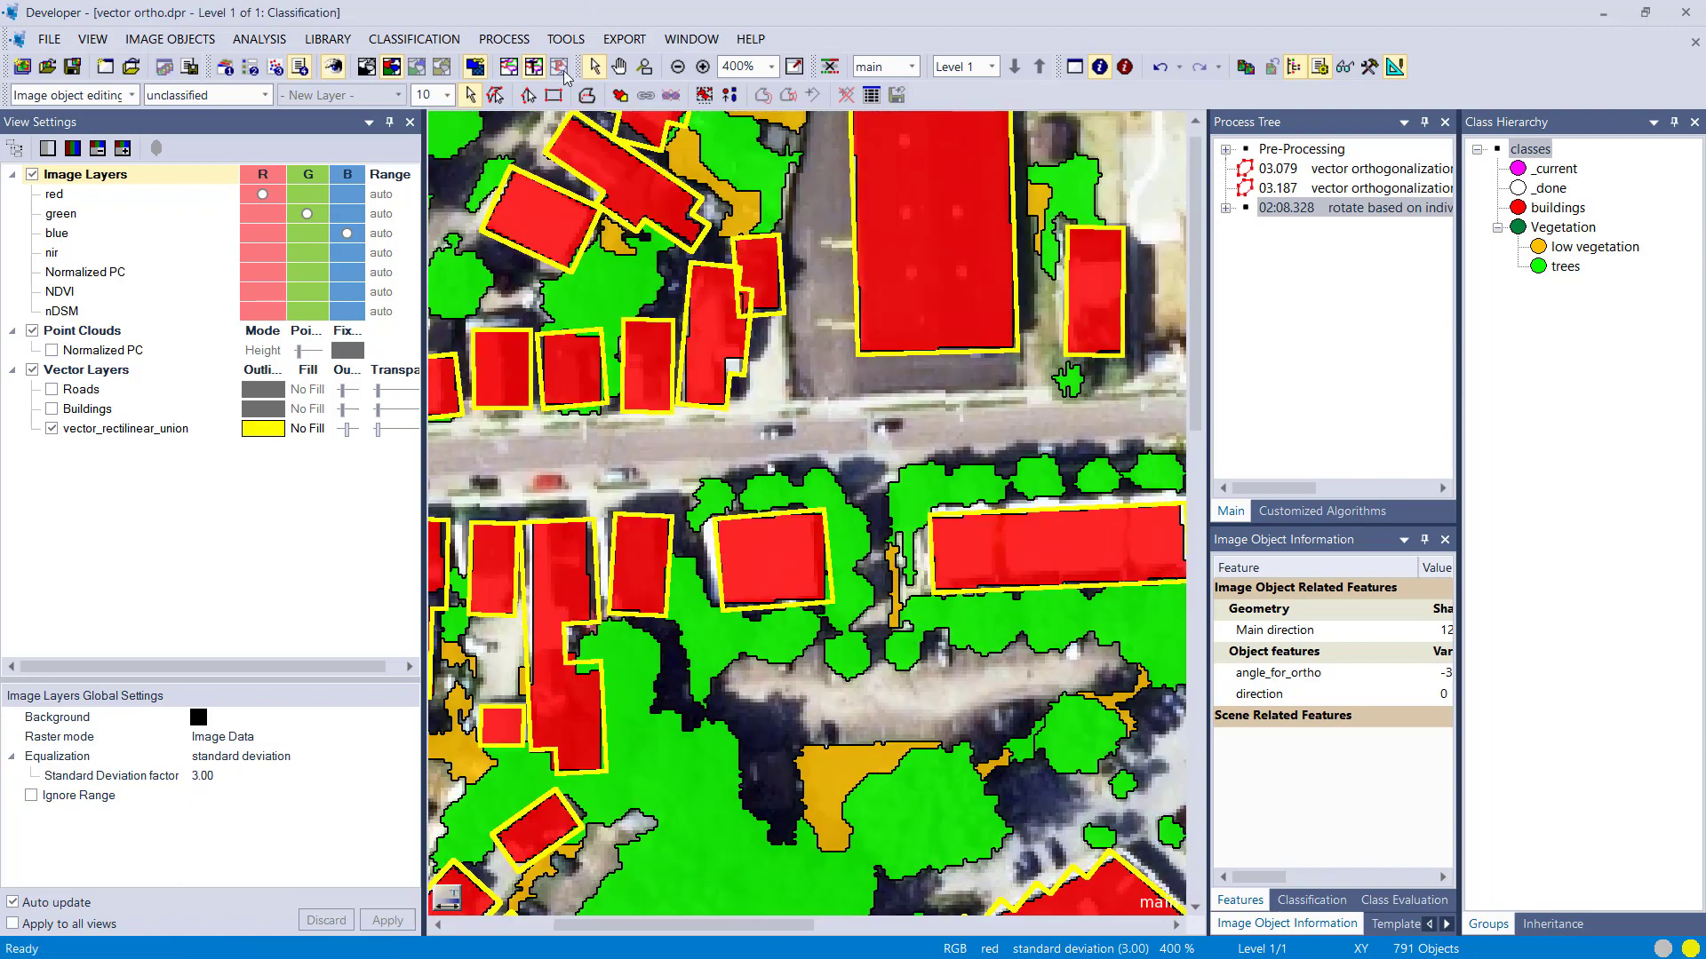
pyautogui.moveTo(1063, 371); pyautogui.dragTo(934, 353)
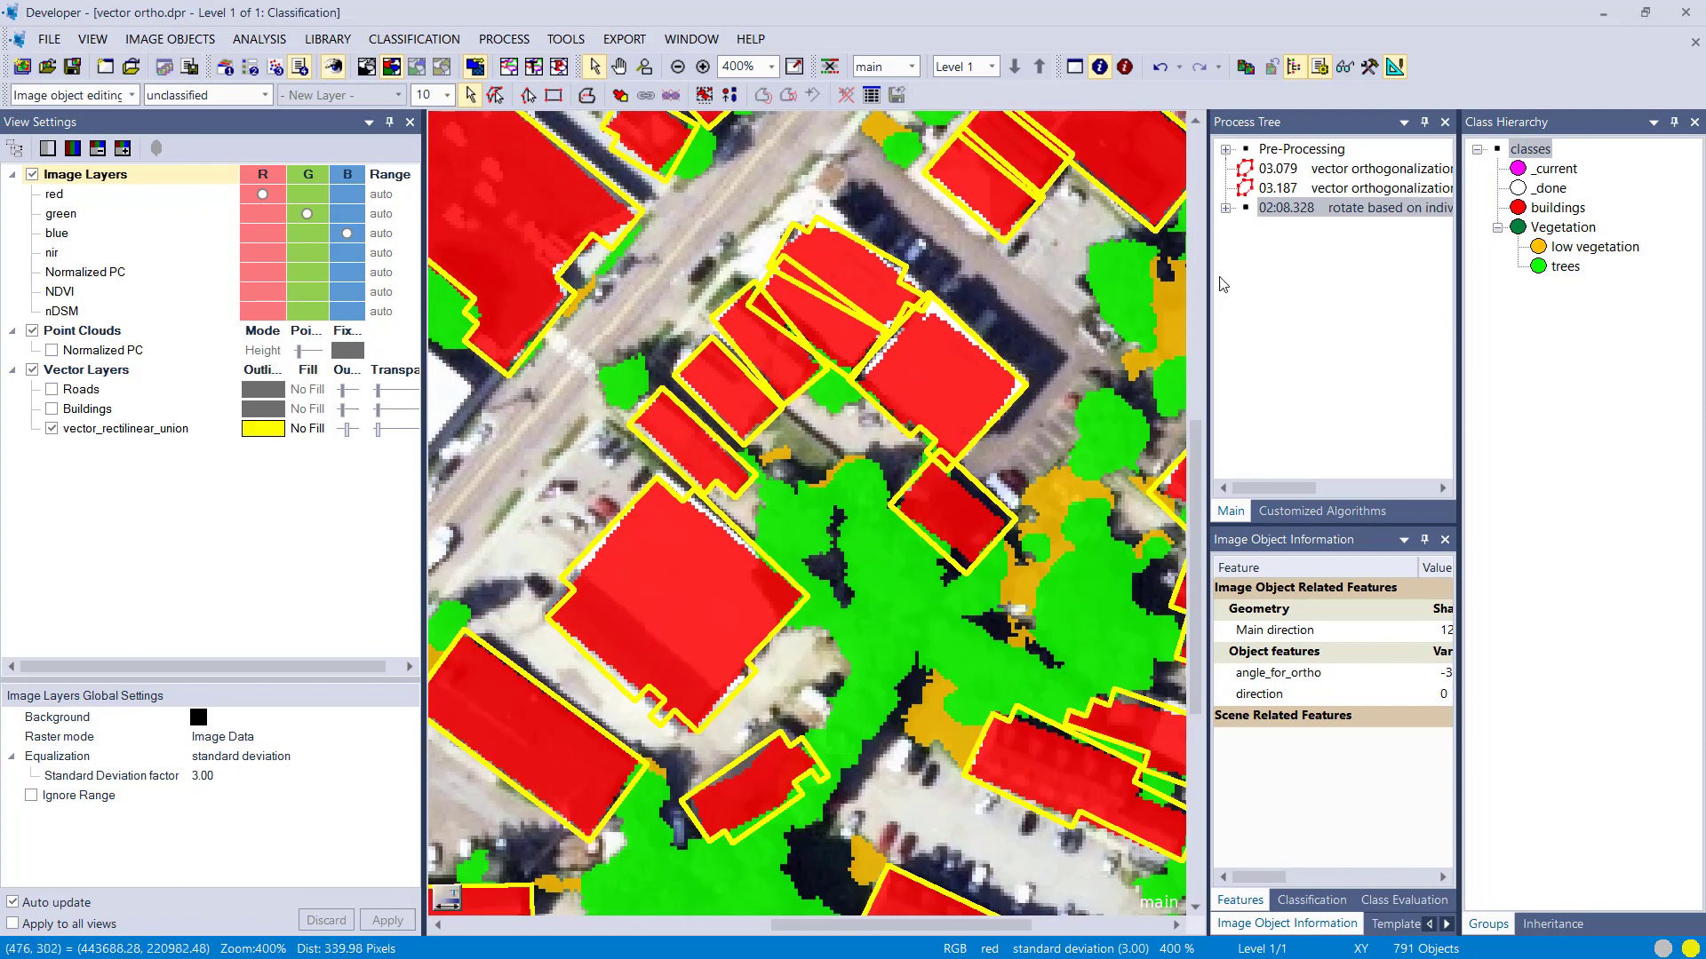
# Execute the vector orthogonalization process and dismiss the empty-domain error.
pyautogui.rightClick(1262, 174)
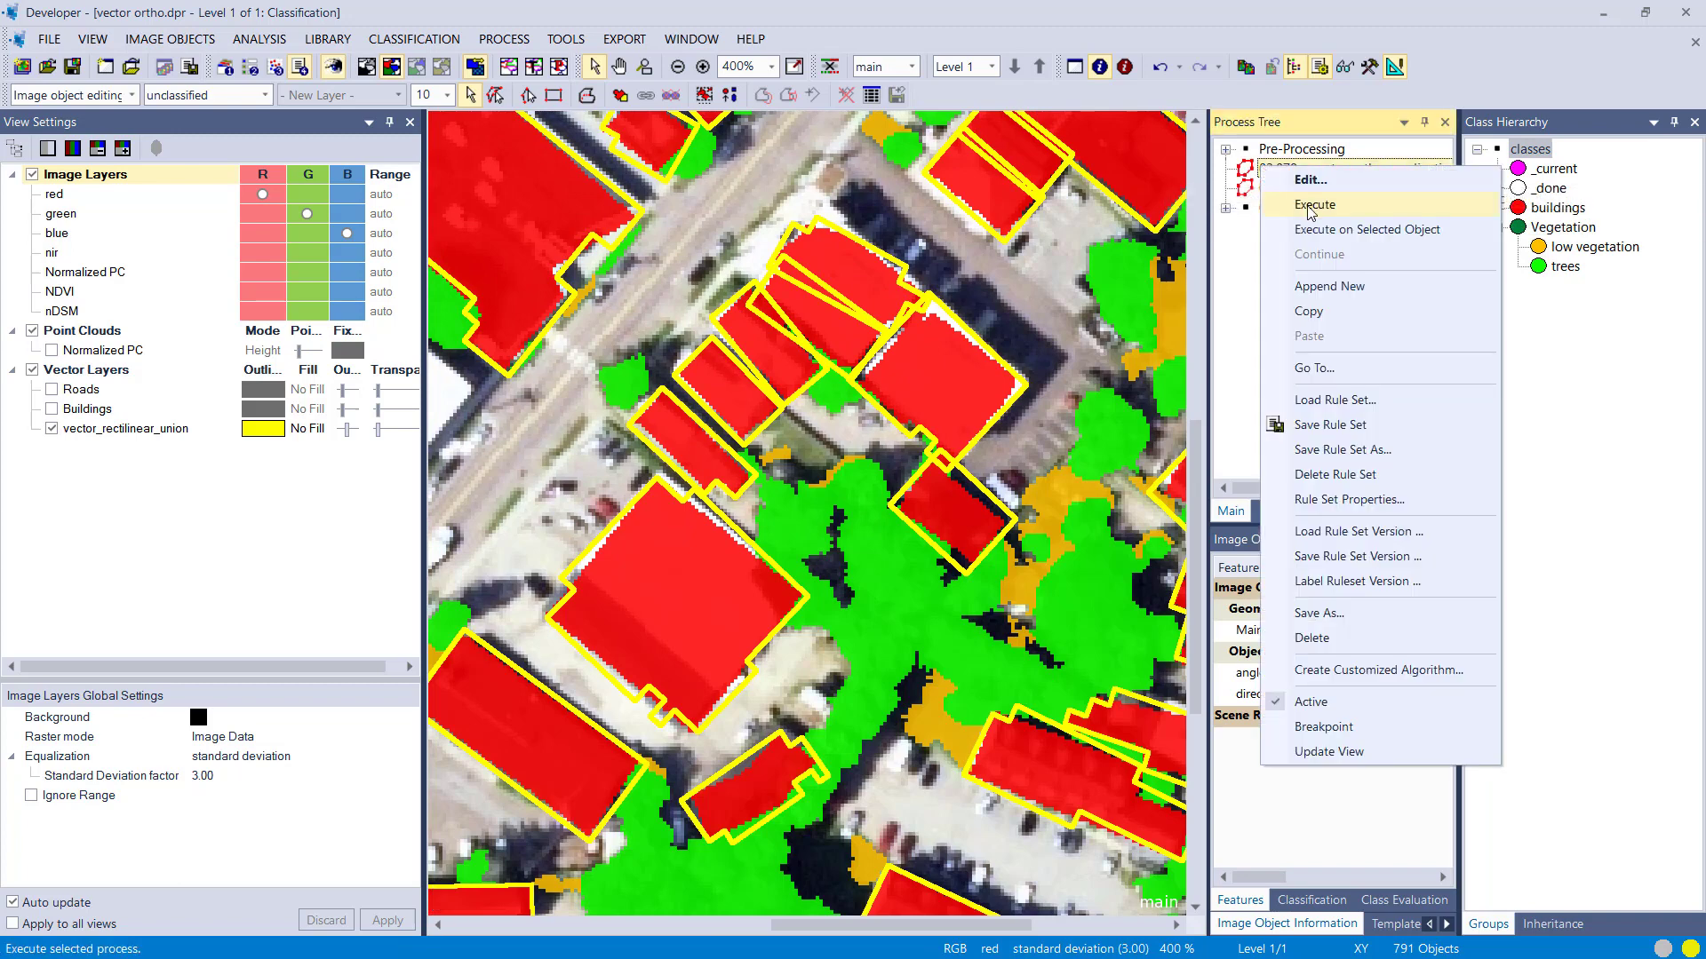
pyautogui.click(1315, 201)
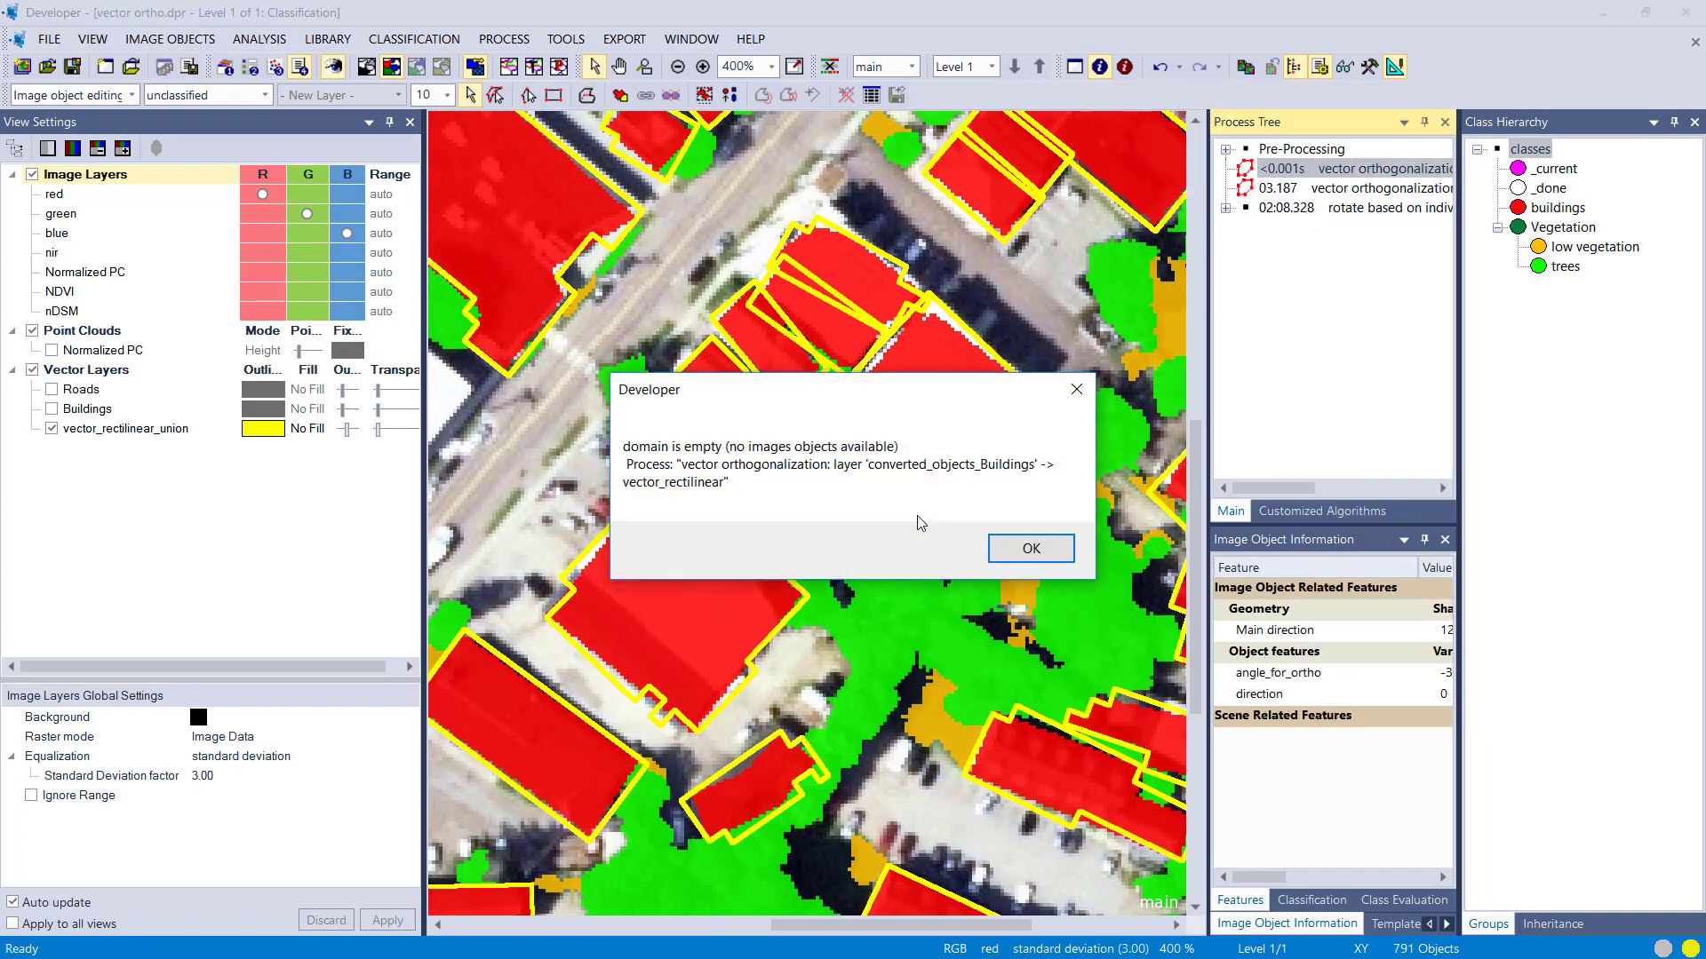
pyautogui.click(1028, 563)
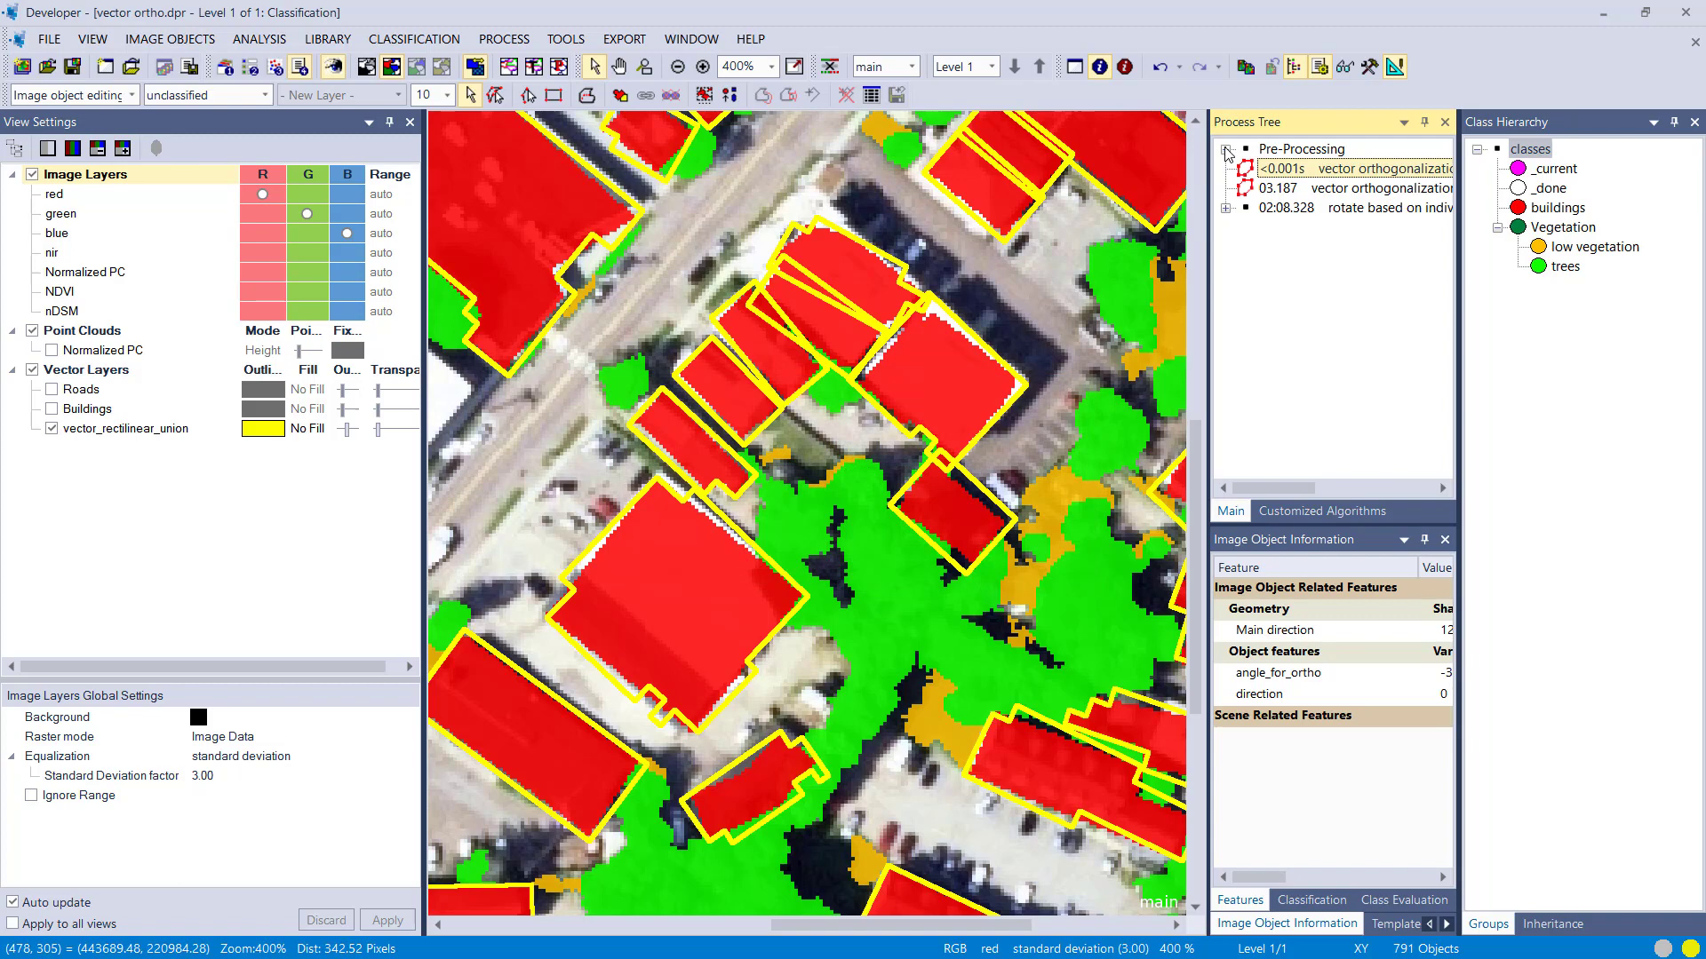
# Execute 'buildings at Level 1' under Pre-Processing, then execute vector orthogonalization again on the converted buildings.
pyautogui.click(1227, 151)
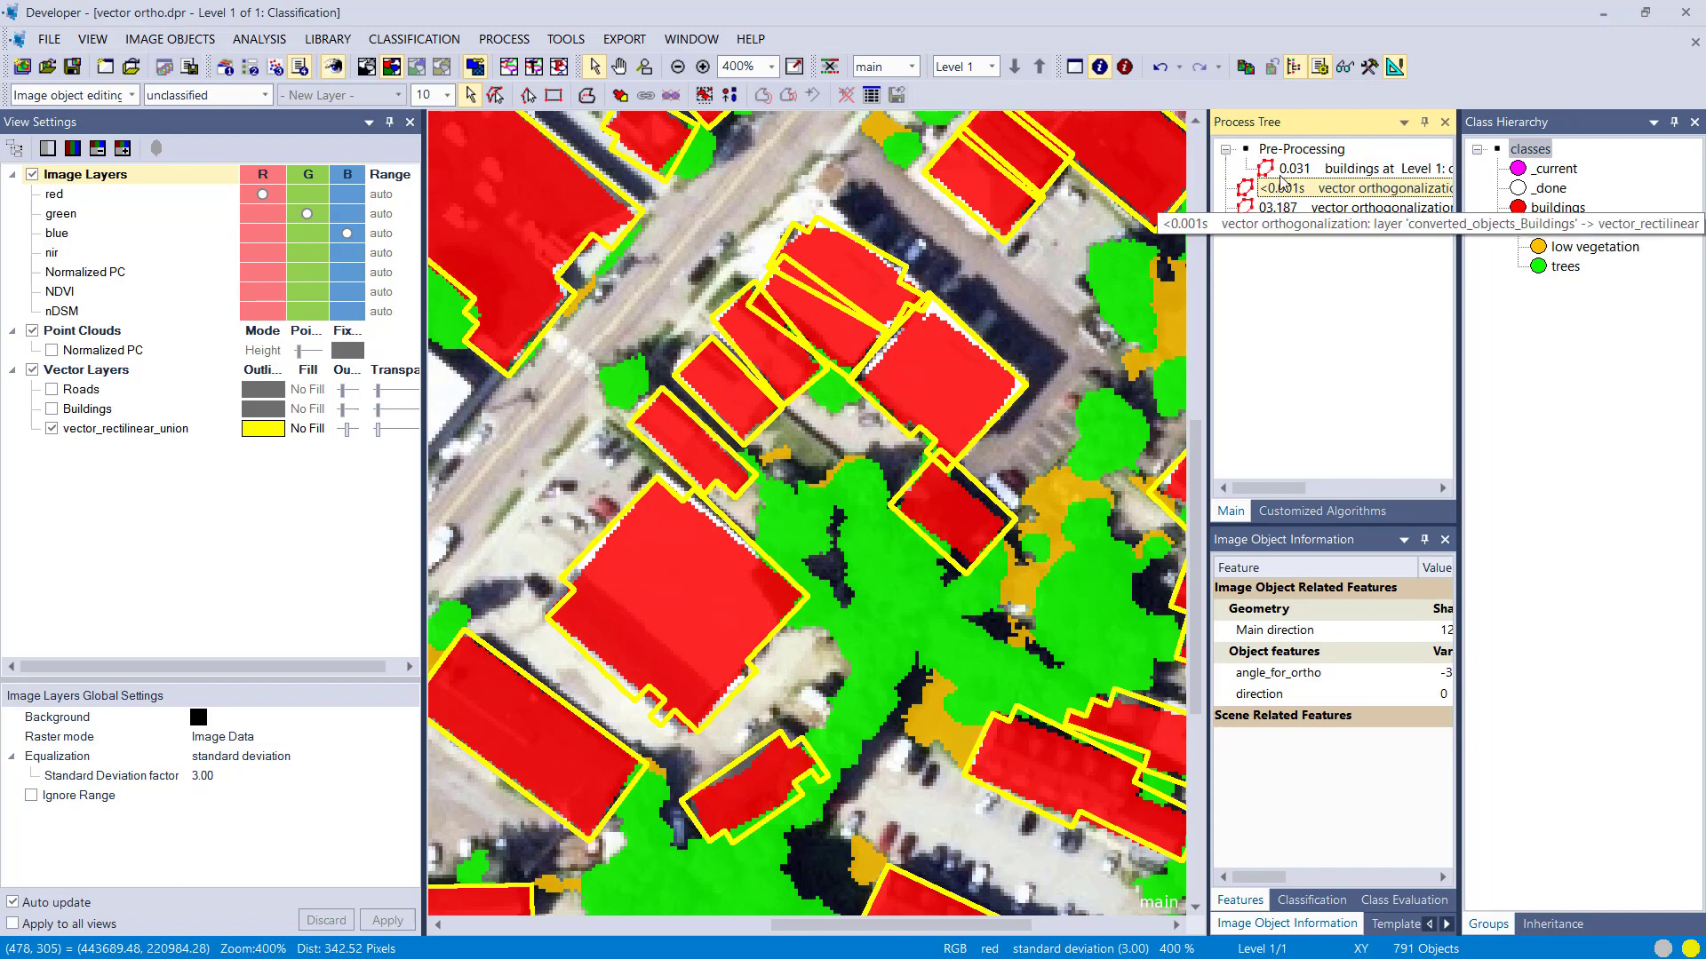
pyautogui.rightClick(1279, 169)
pyautogui.click(1317, 223)
pyautogui.click(1227, 151)
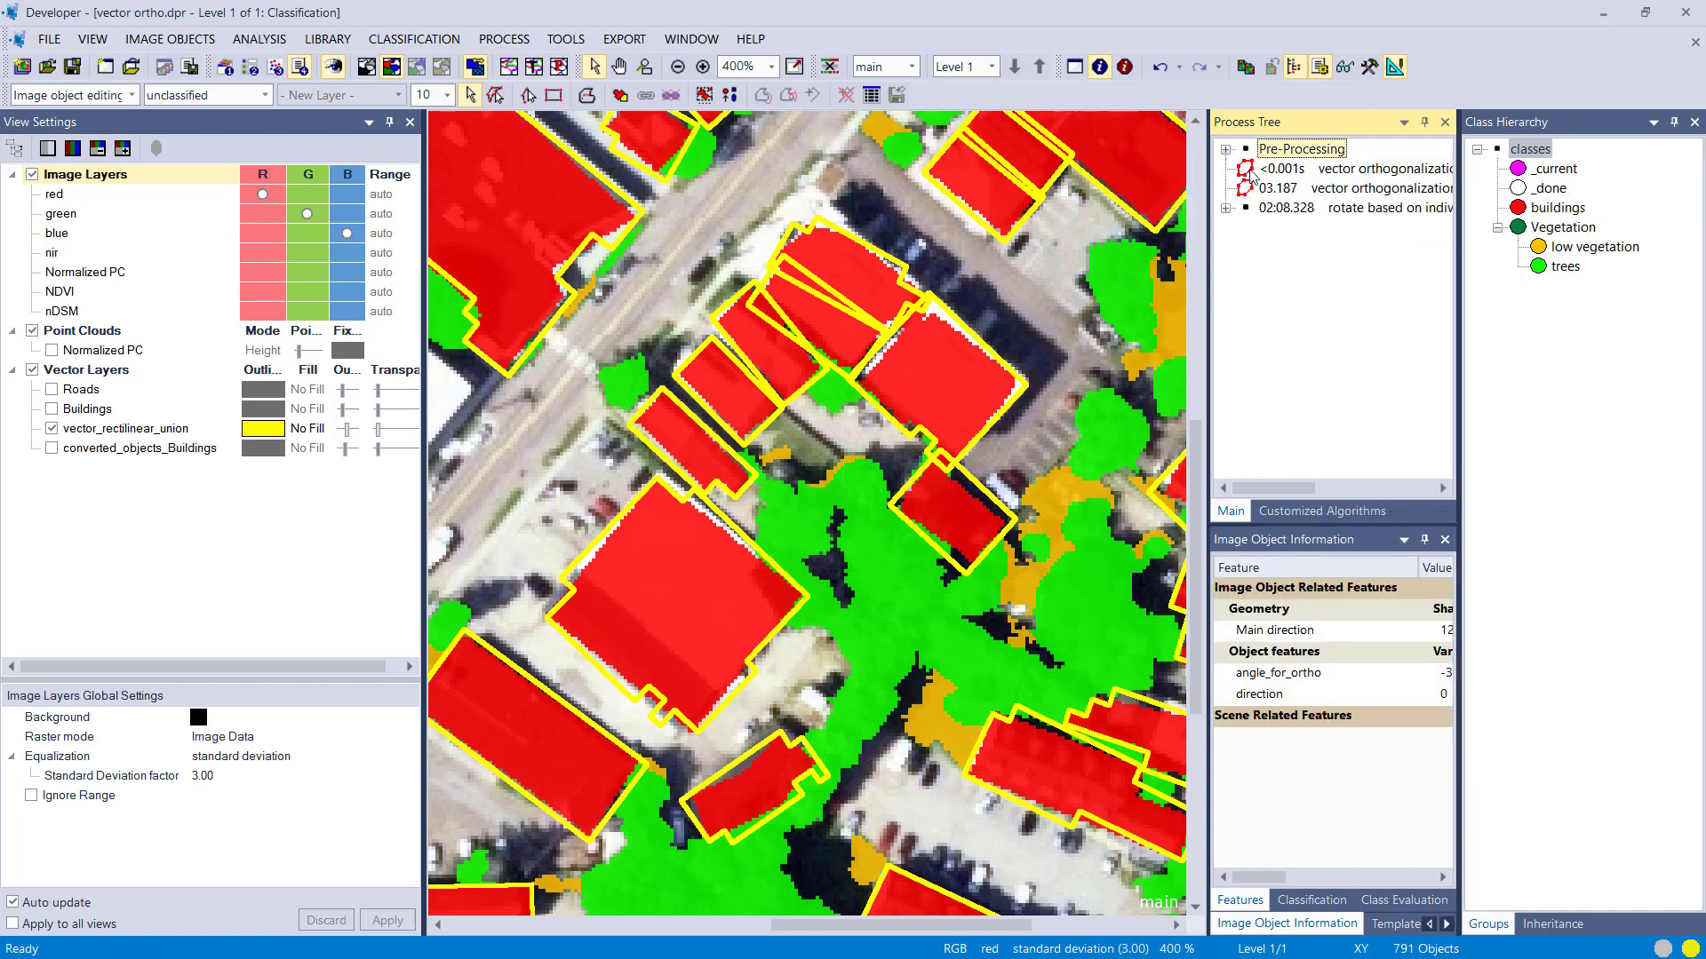
pyautogui.rightClick(1260, 171)
pyautogui.click(1302, 210)
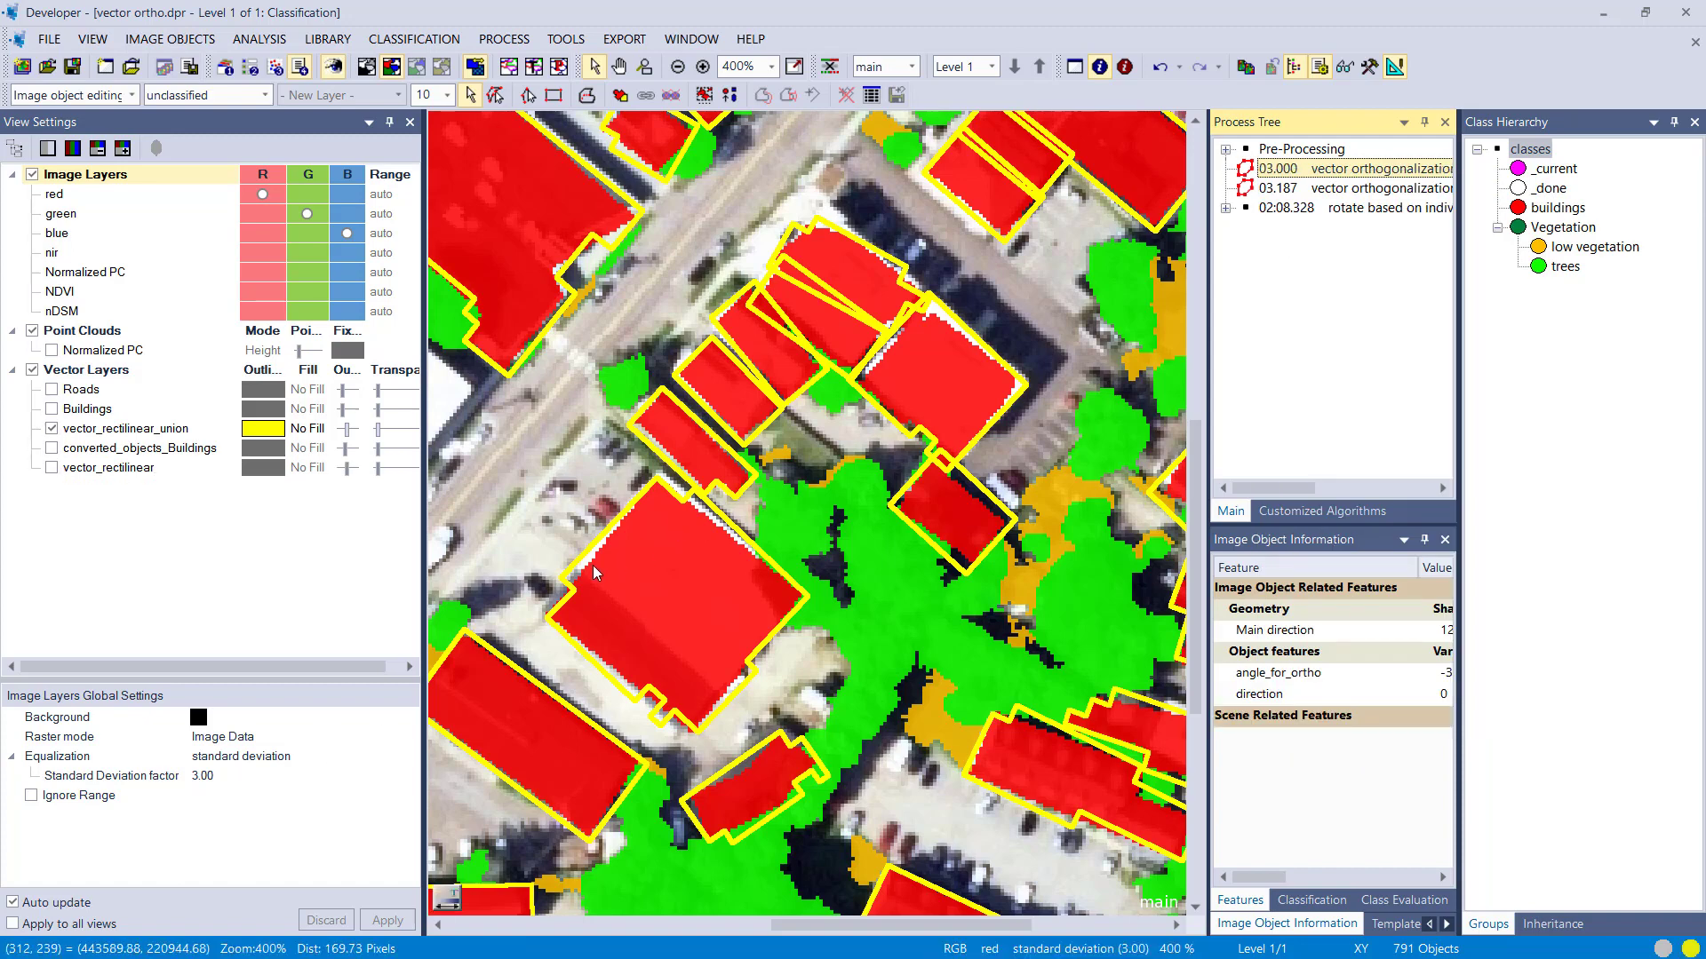
# Show vector_rectilinear outlined in magenta and converted_objects_Buildings outlined in black.
pyautogui.click(51, 468)
pyautogui.click(263, 467)
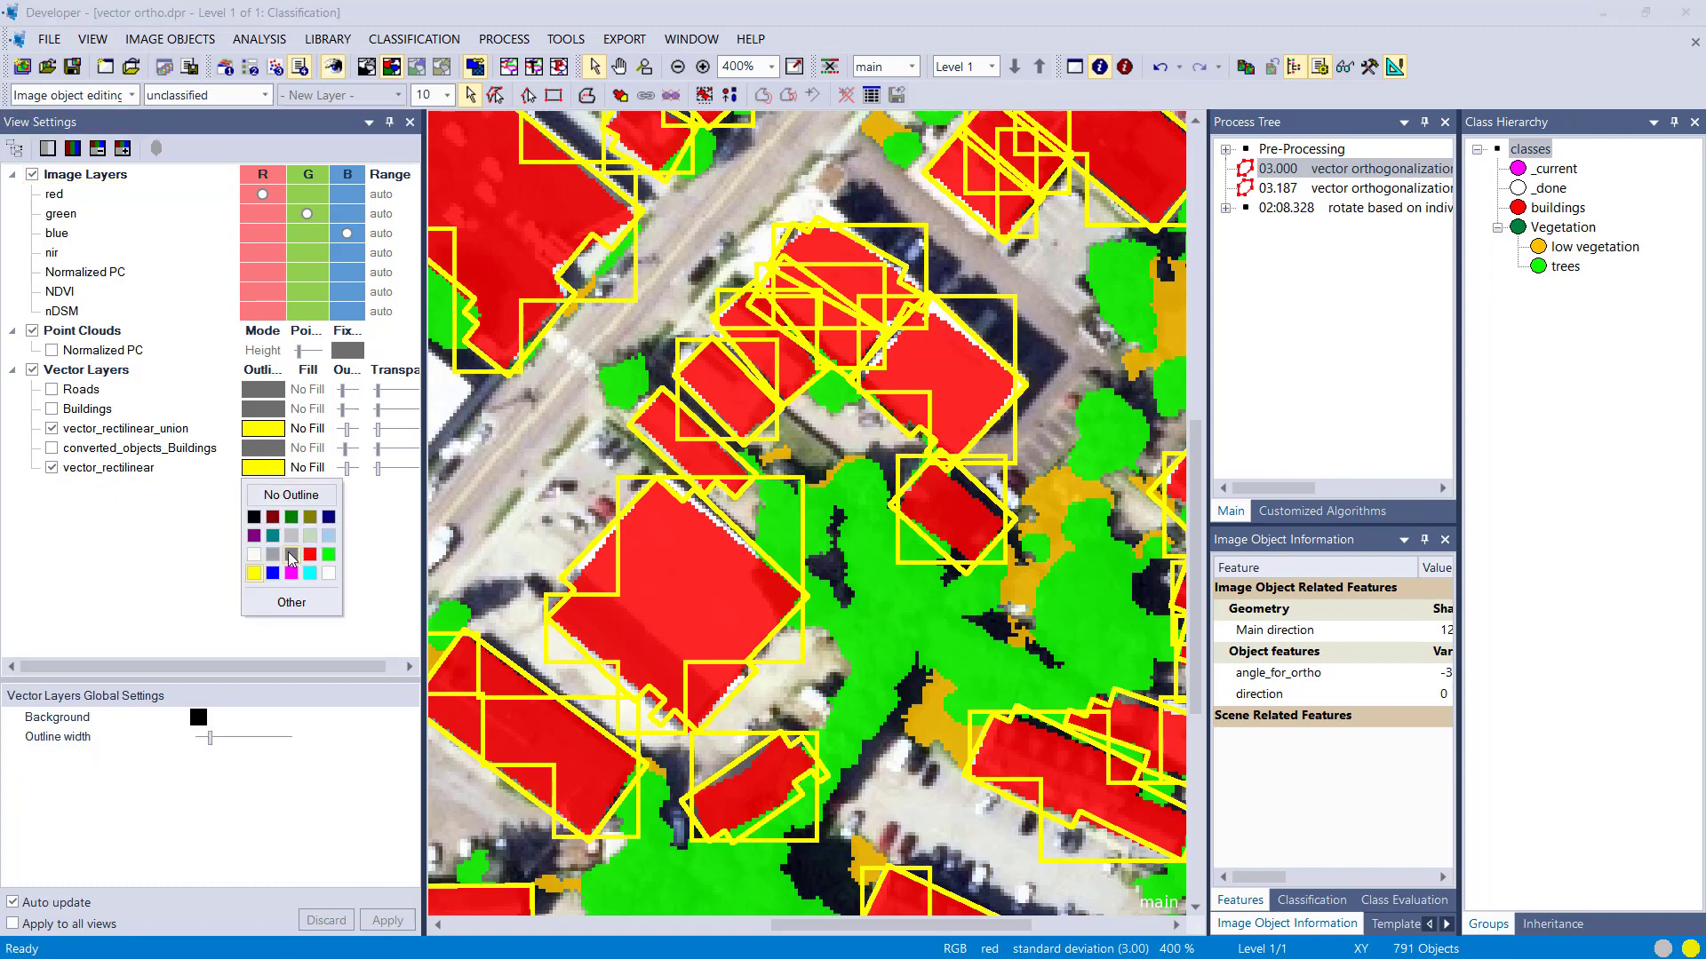
pyautogui.click(292, 575)
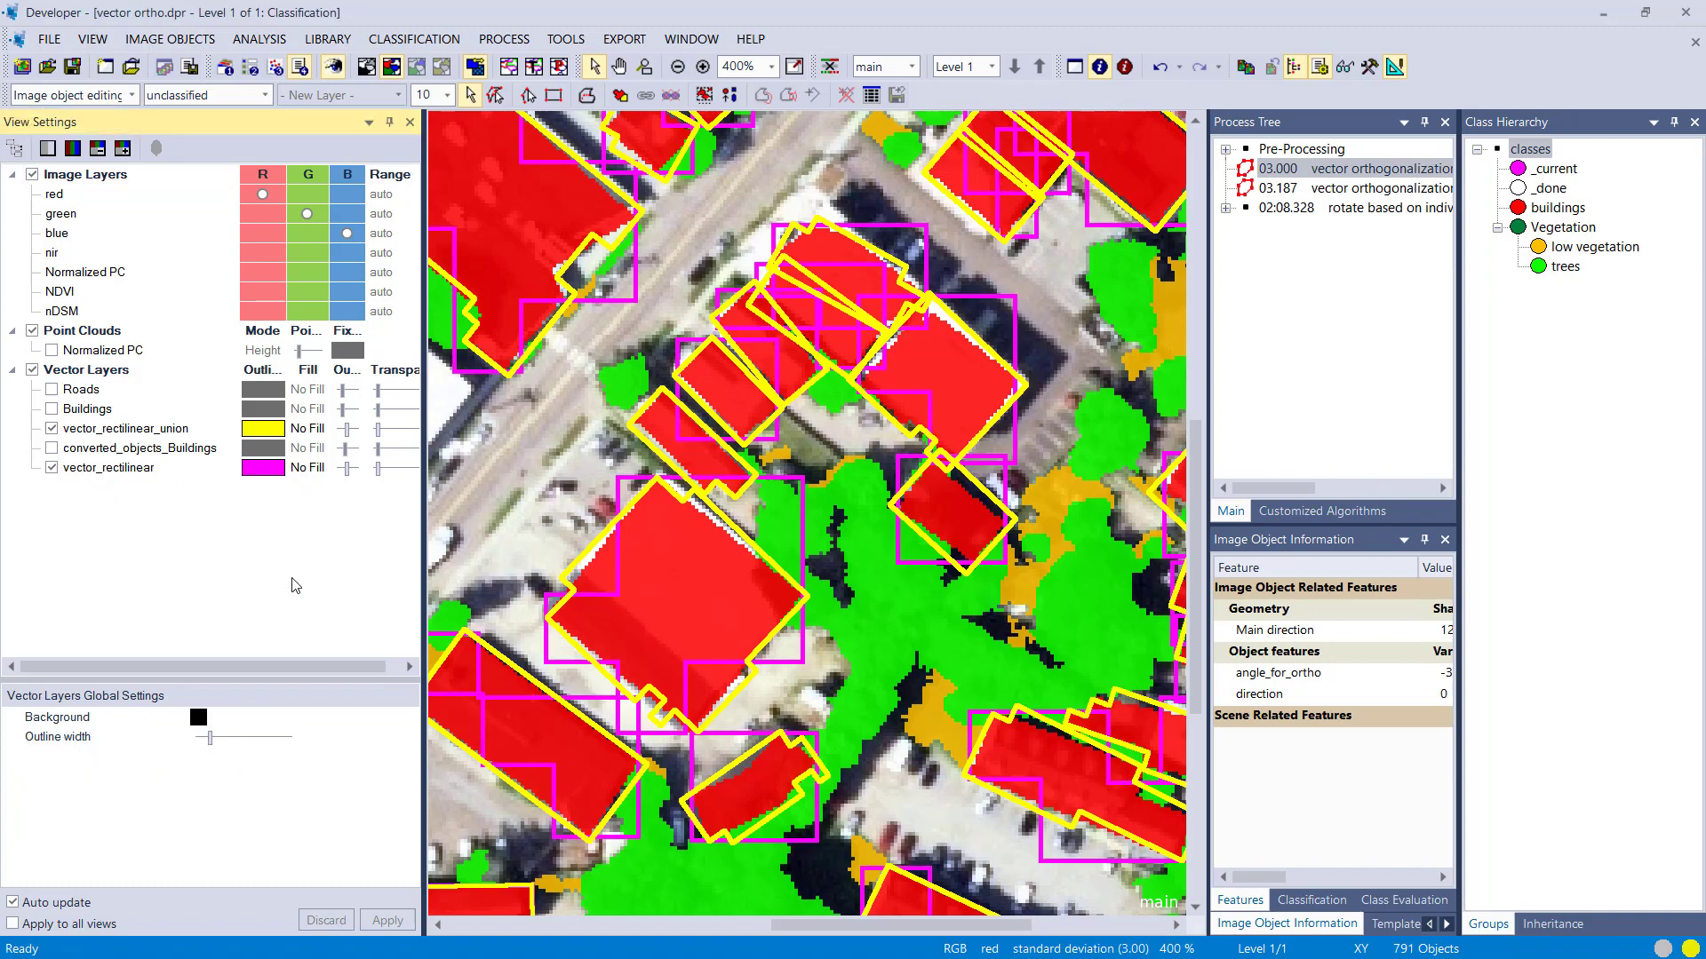
pyautogui.click(53, 449)
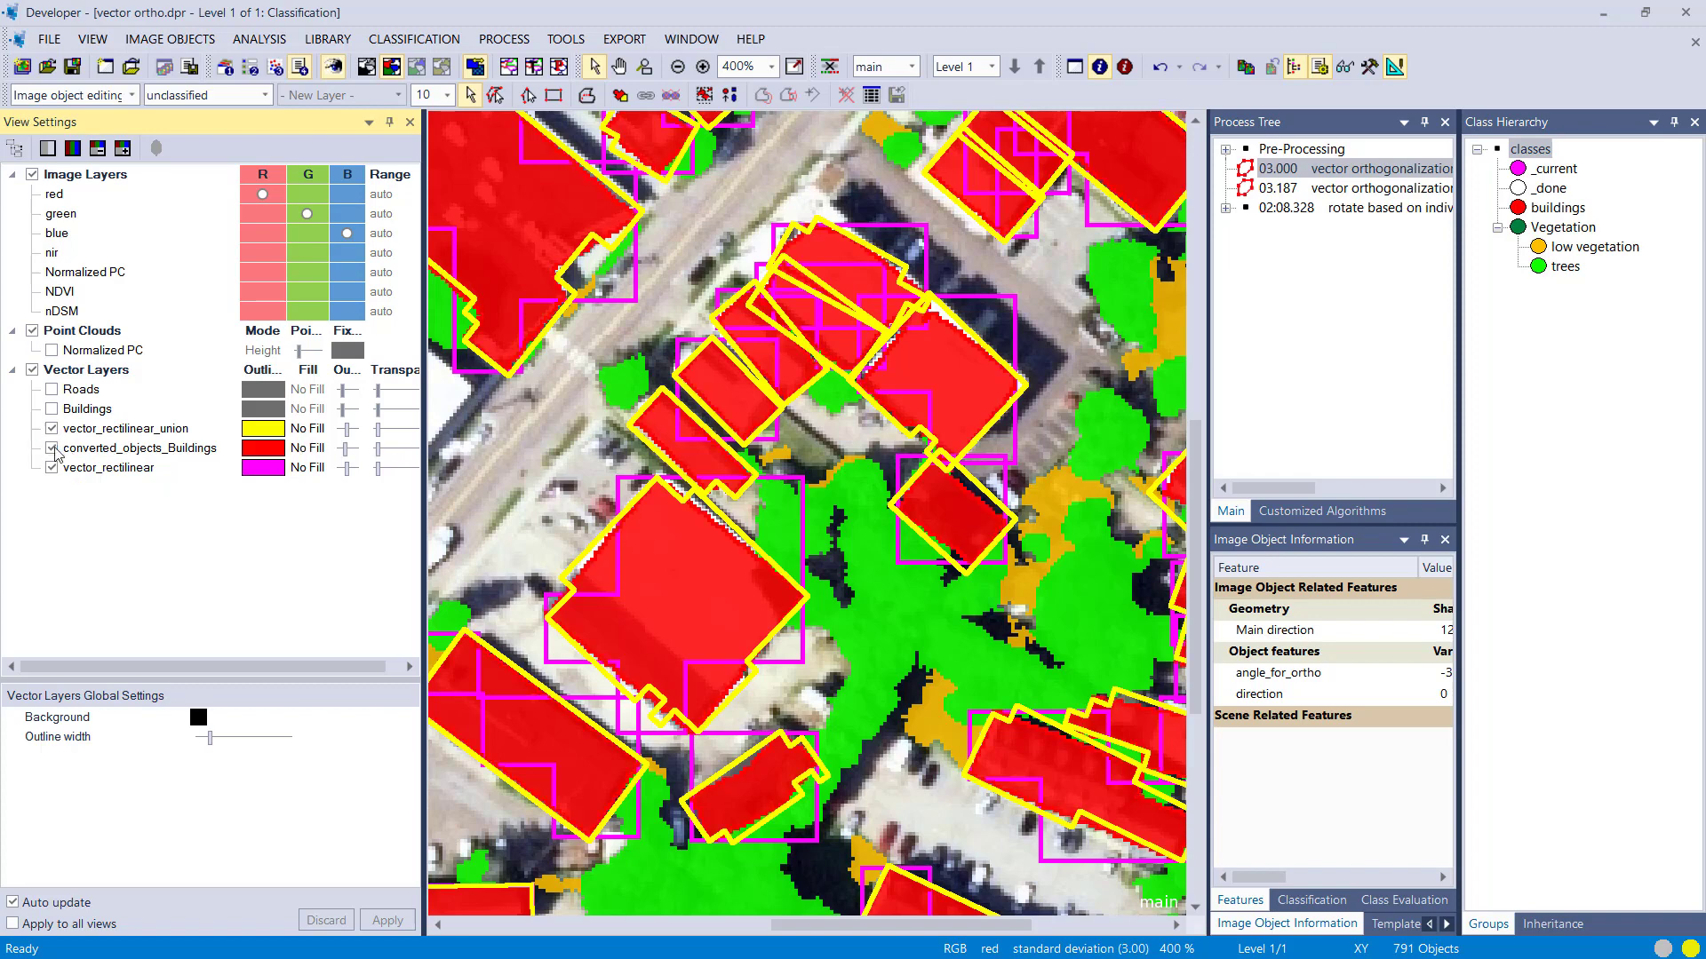
pyautogui.click(269, 454)
pyautogui.click(249, 499)
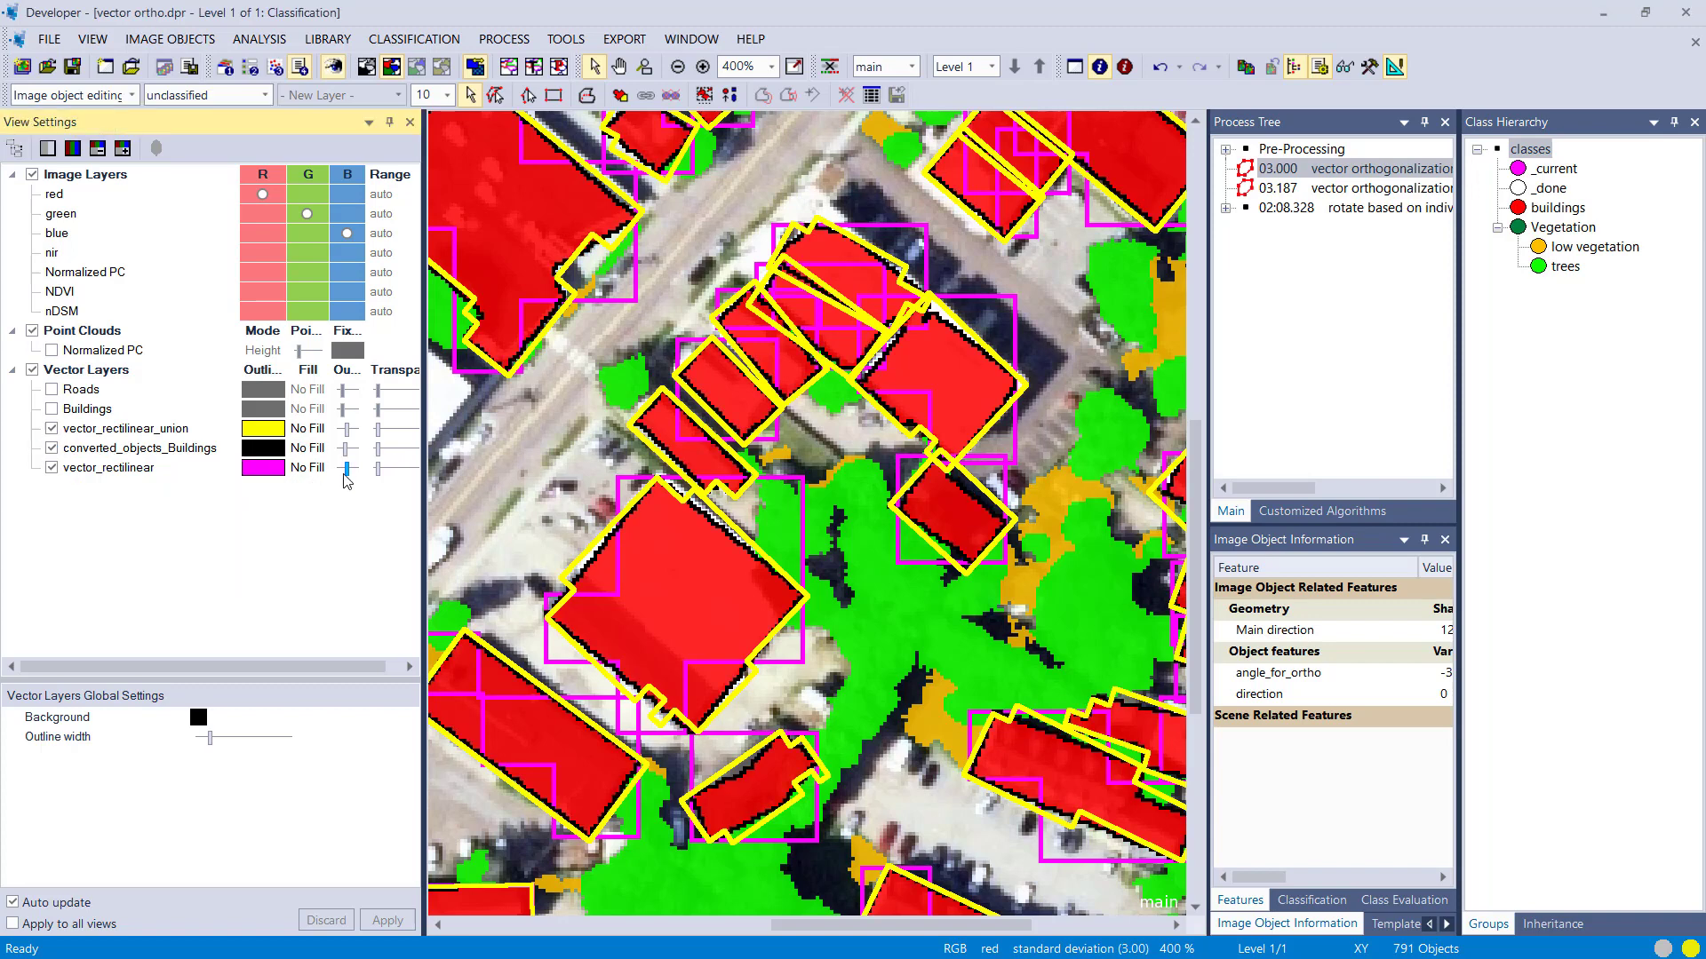
# Hide the yellow union and black building layers, leaving only magenta vector_rectilinear outlines while panning to compare.
pyautogui.click(51, 429)
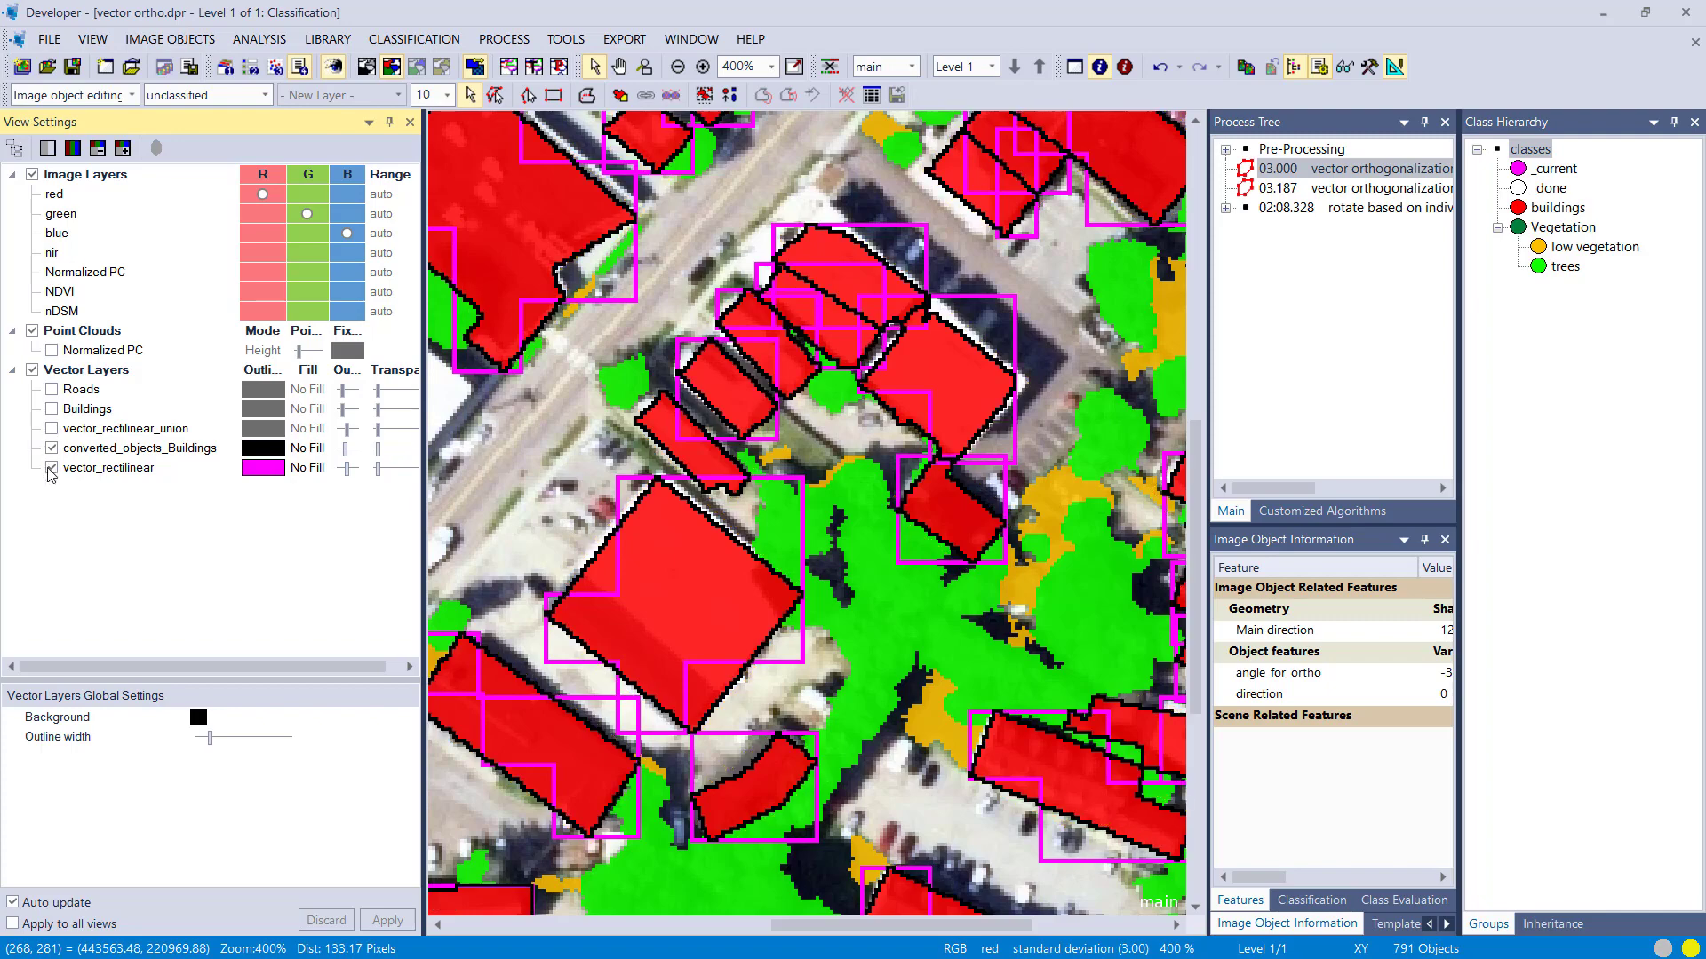
pyautogui.click(52, 469)
pyautogui.moveTo(663, 554); pyautogui.dragTo(791, 487)
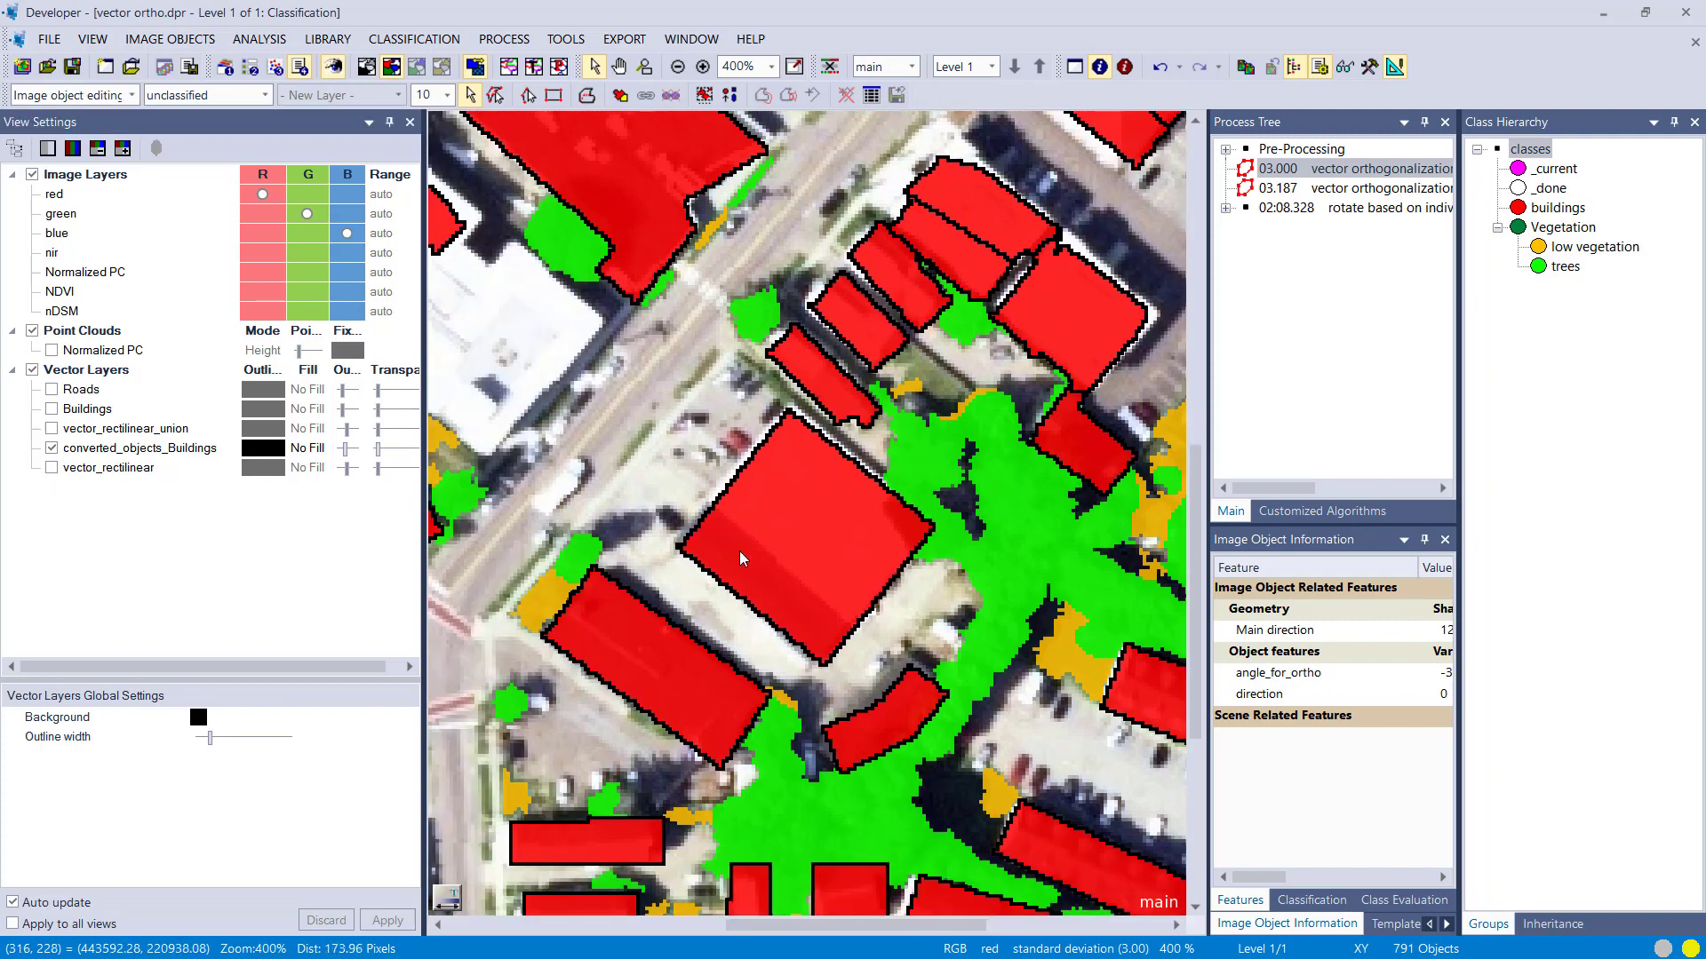
pyautogui.scroll(-1, 642, 665)
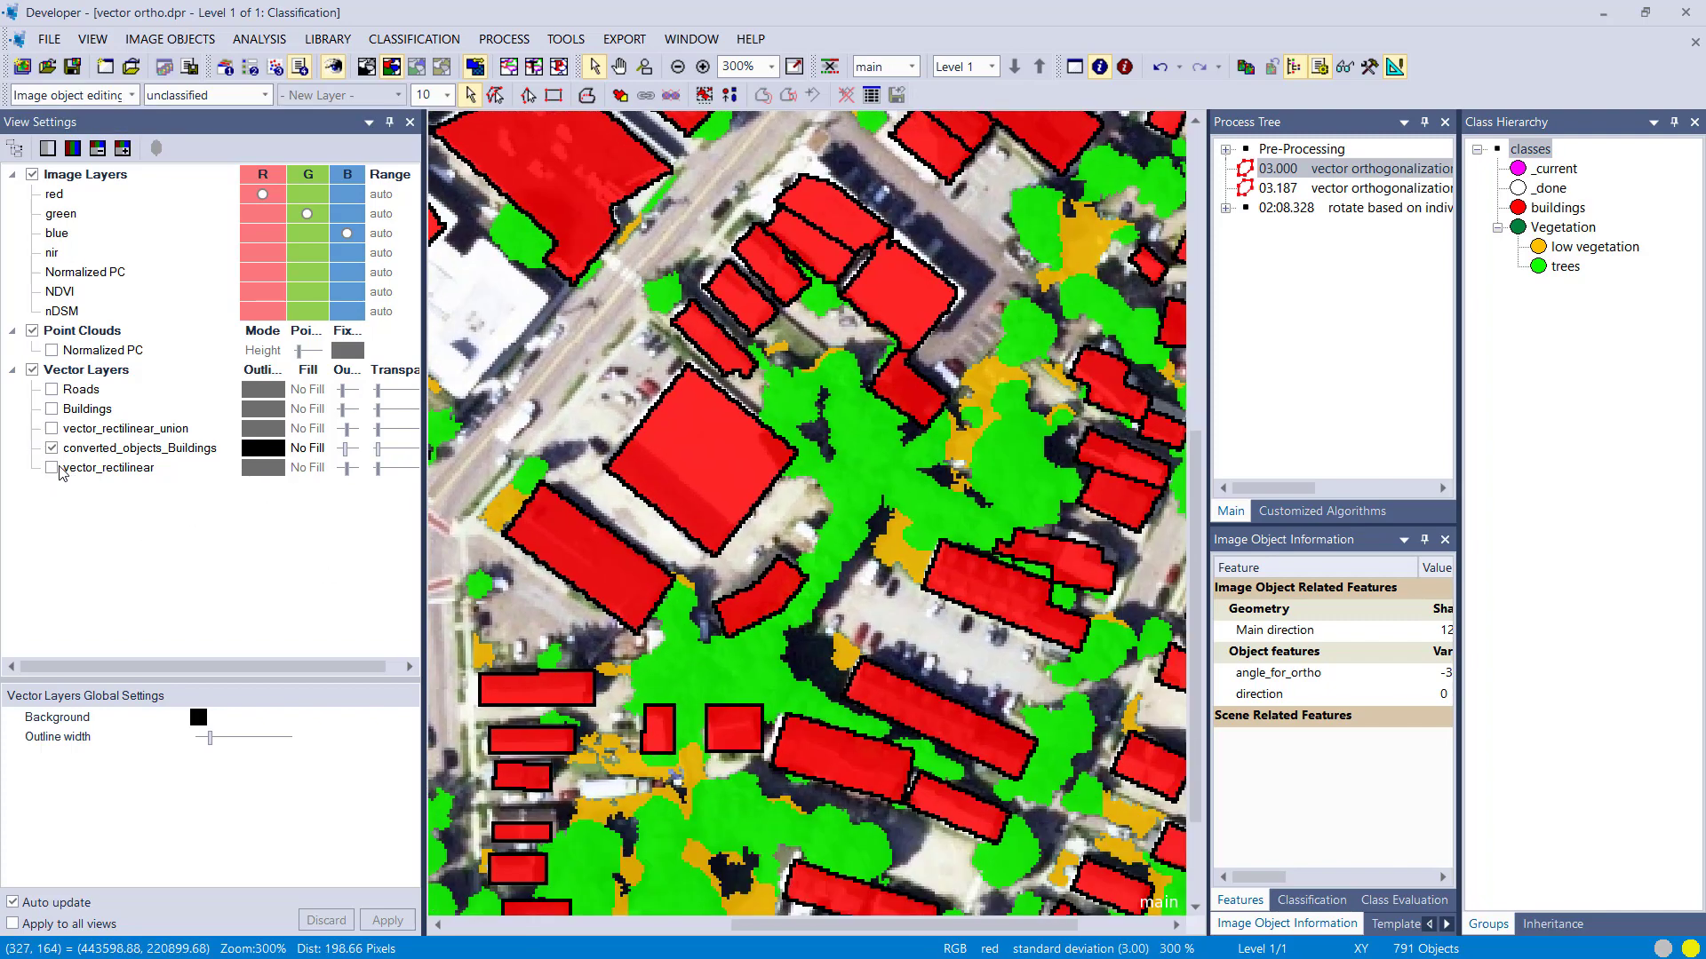
pyautogui.click(52, 468)
pyautogui.moveTo(758, 378)
pyautogui.mouseDown()
pyautogui.moveTo(666, 486)
pyautogui.moveTo(1388, 548)
pyautogui.moveTo(866, 638)
pyautogui.moveTo(801, 344)
pyautogui.moveTo(759, 345)
pyautogui.mouseUp()
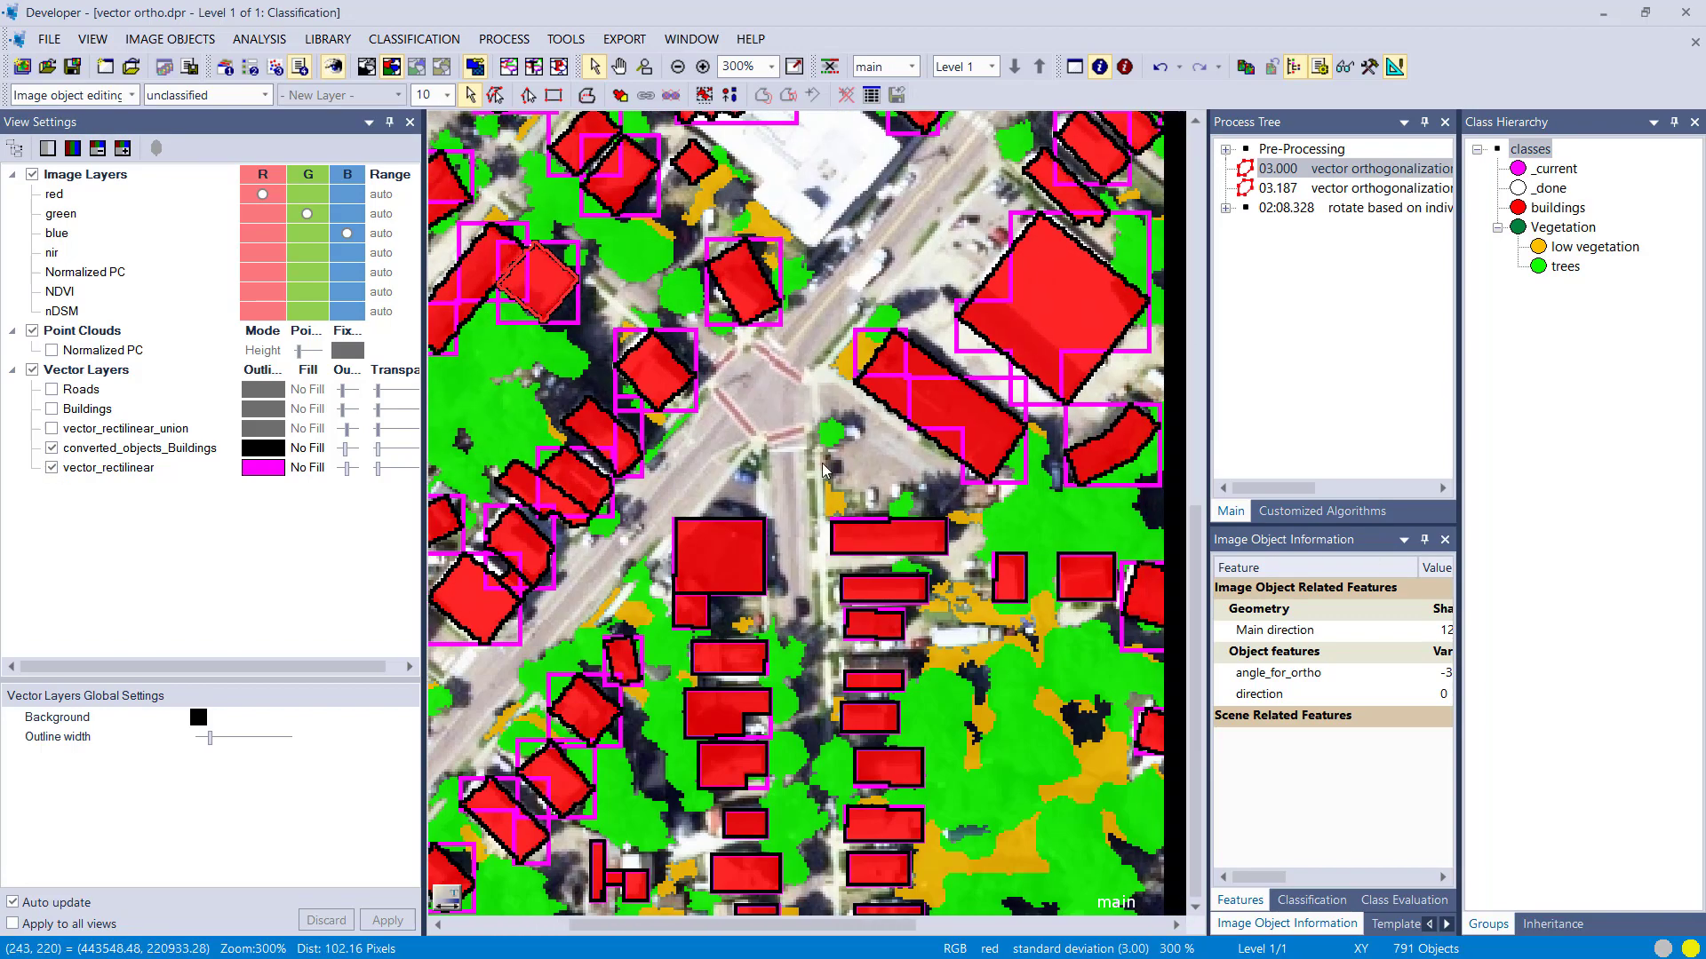
pyautogui.click(52, 448)
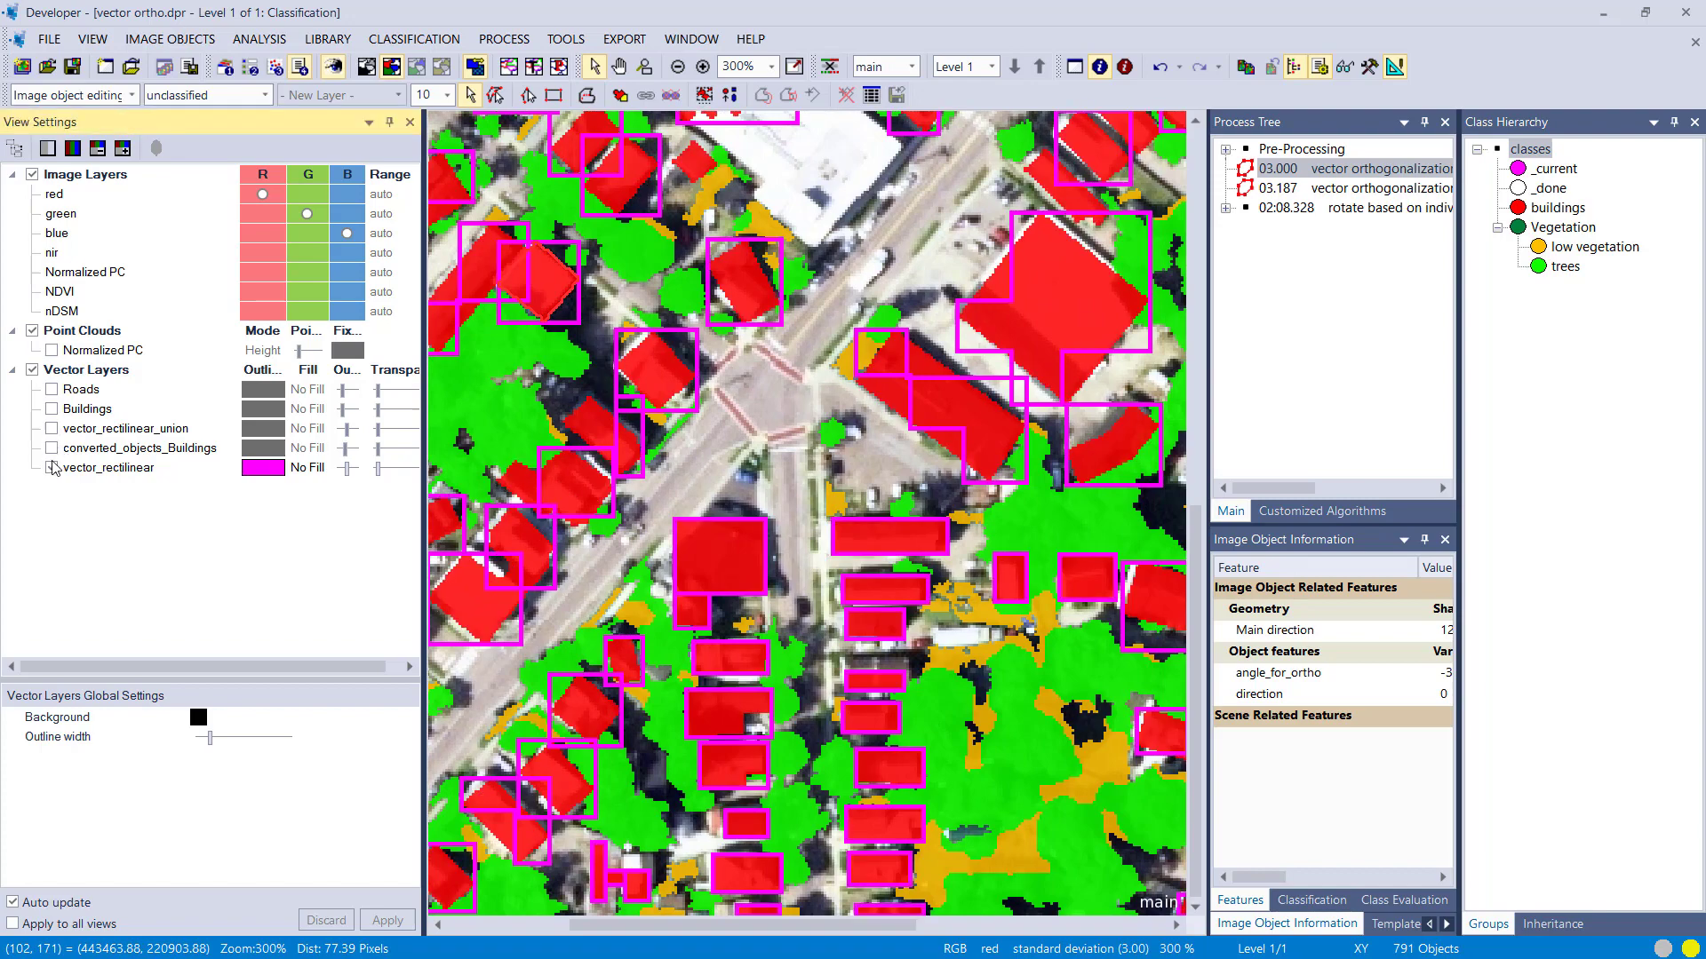
# Hide vector_rectilinear, show the black converted buildings and yellow vector_rectilinear_union outlines, and zoom to a building.
pyautogui.click(52, 467)
pyautogui.click(51, 448)
pyautogui.click(52, 428)
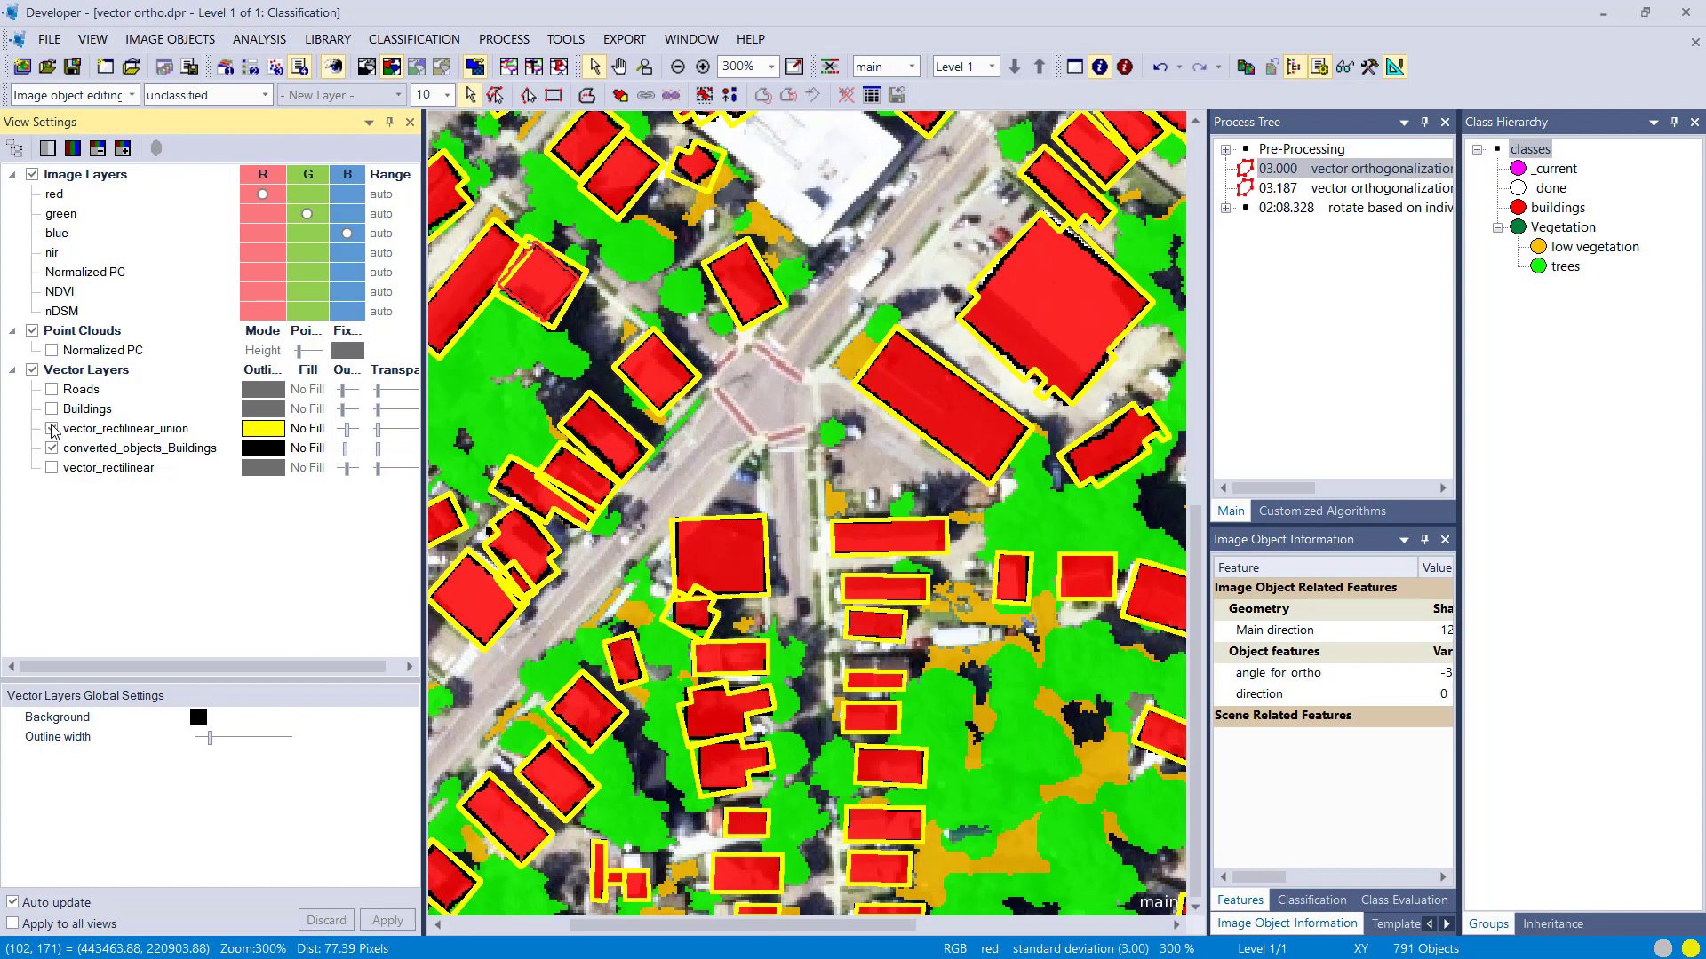
pyautogui.moveTo(579, 231); pyautogui.dragTo(843, 651)
pyautogui.moveTo(791, 222); pyautogui.dragTo(851, 489)
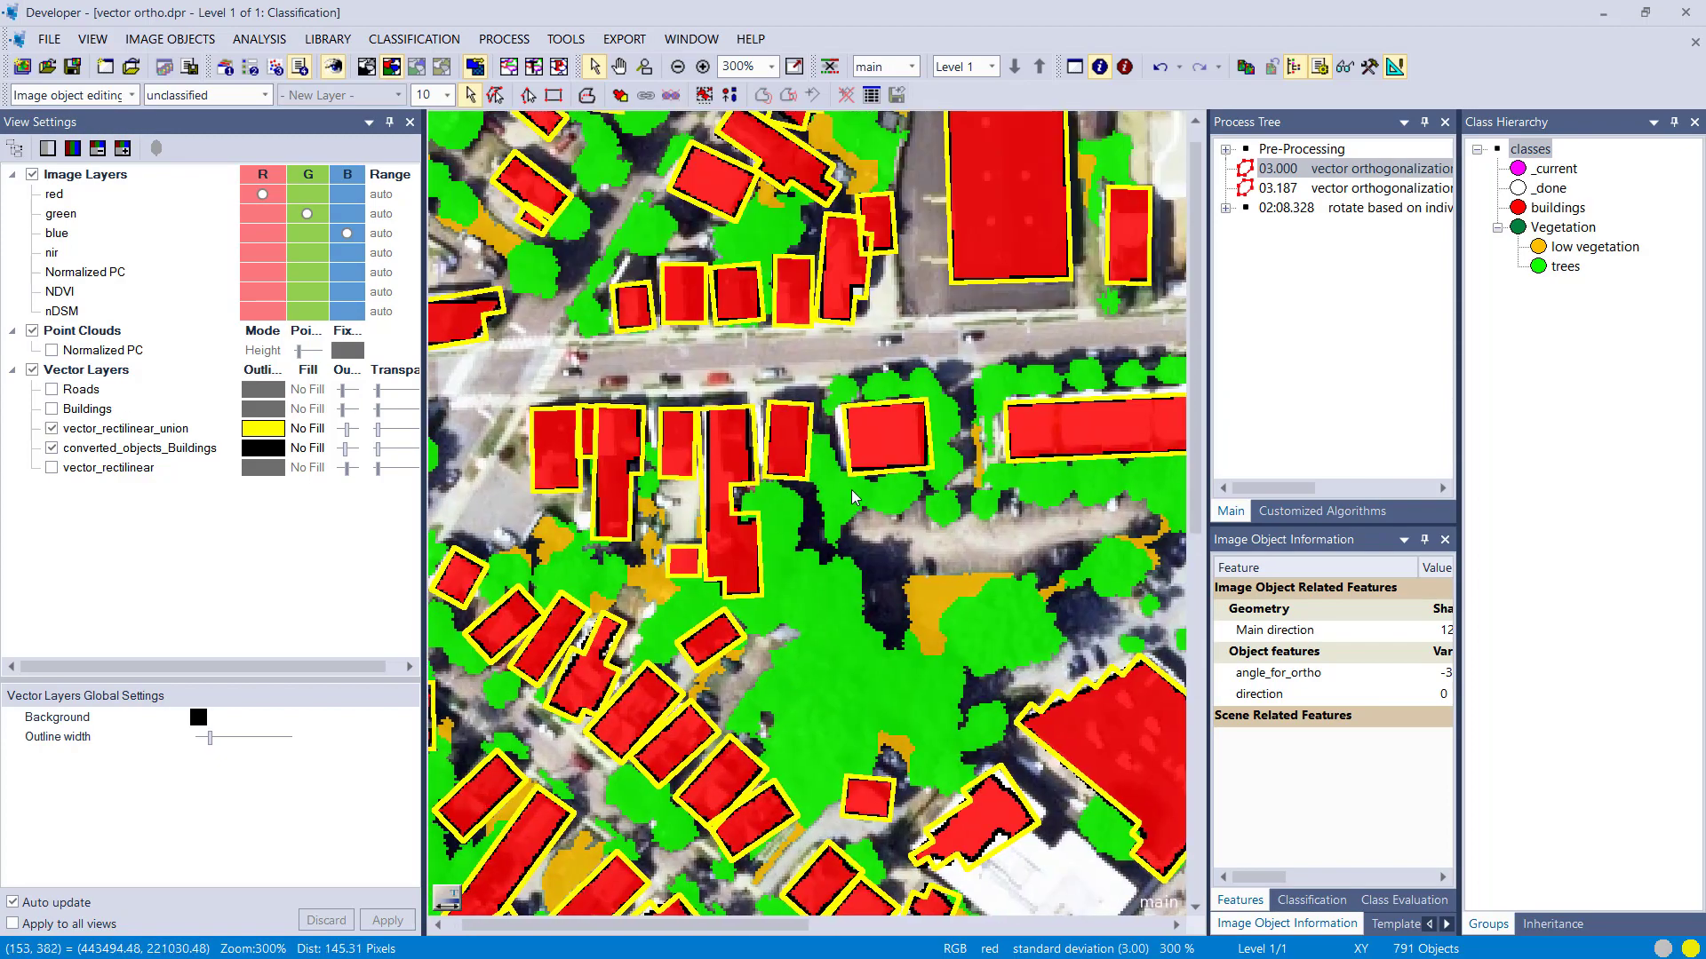
pyautogui.scroll(4, 876, 421)
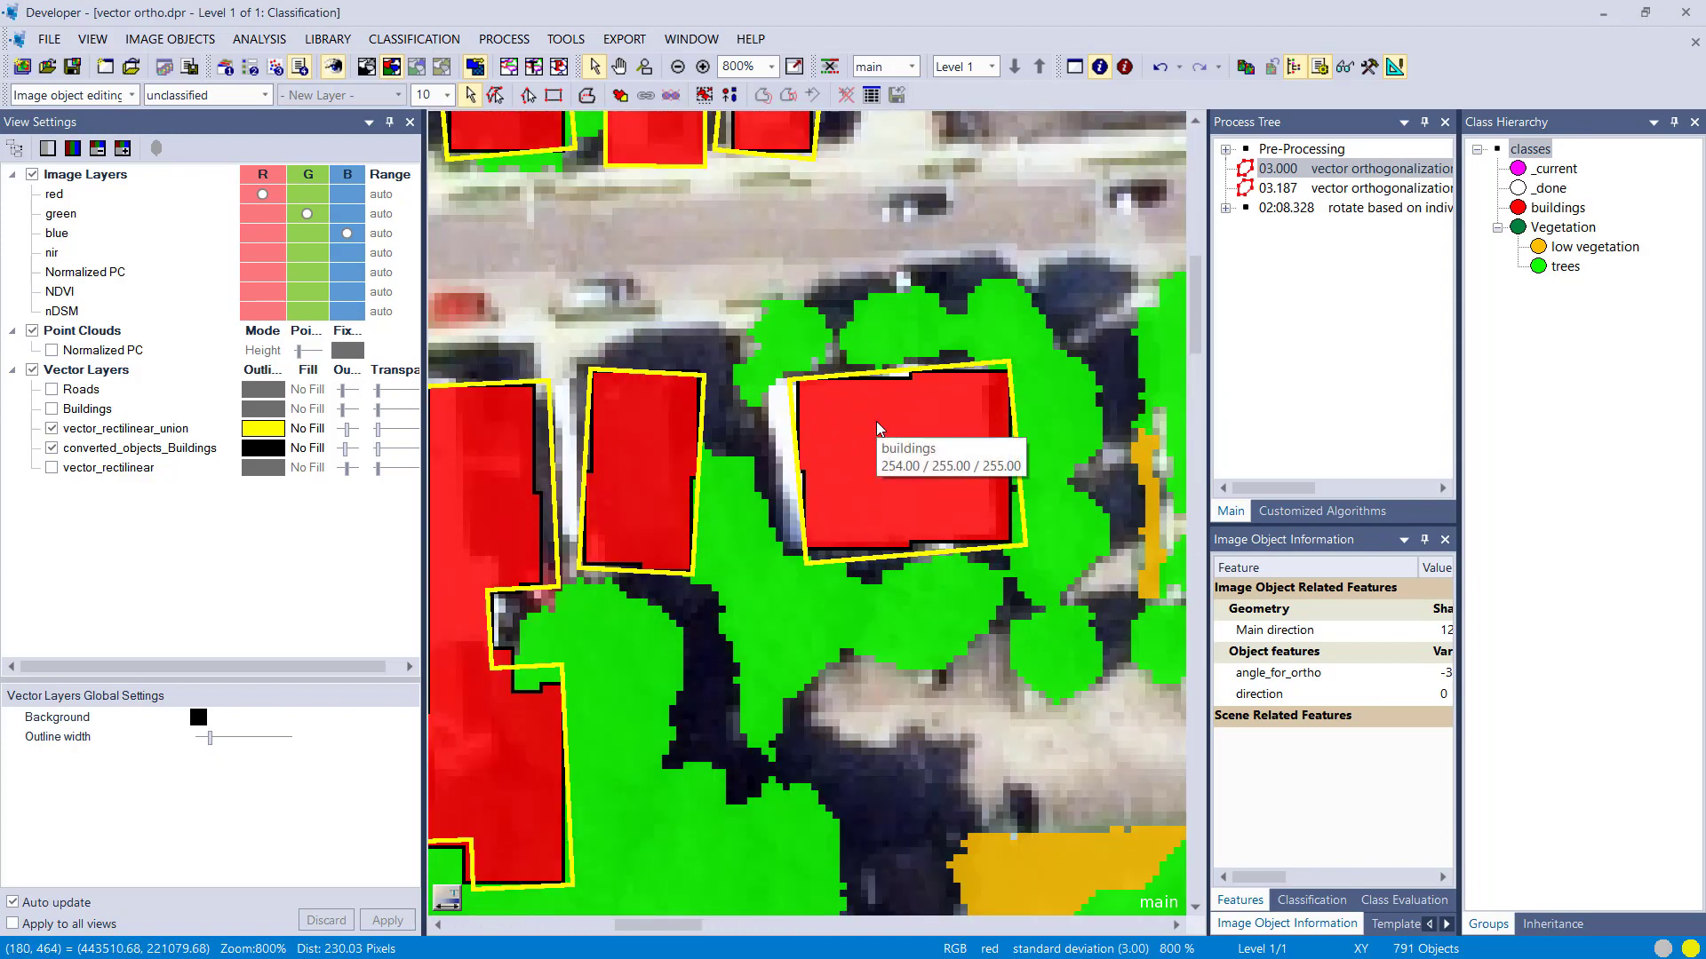
pyautogui.scroll(-3, 611, 386)
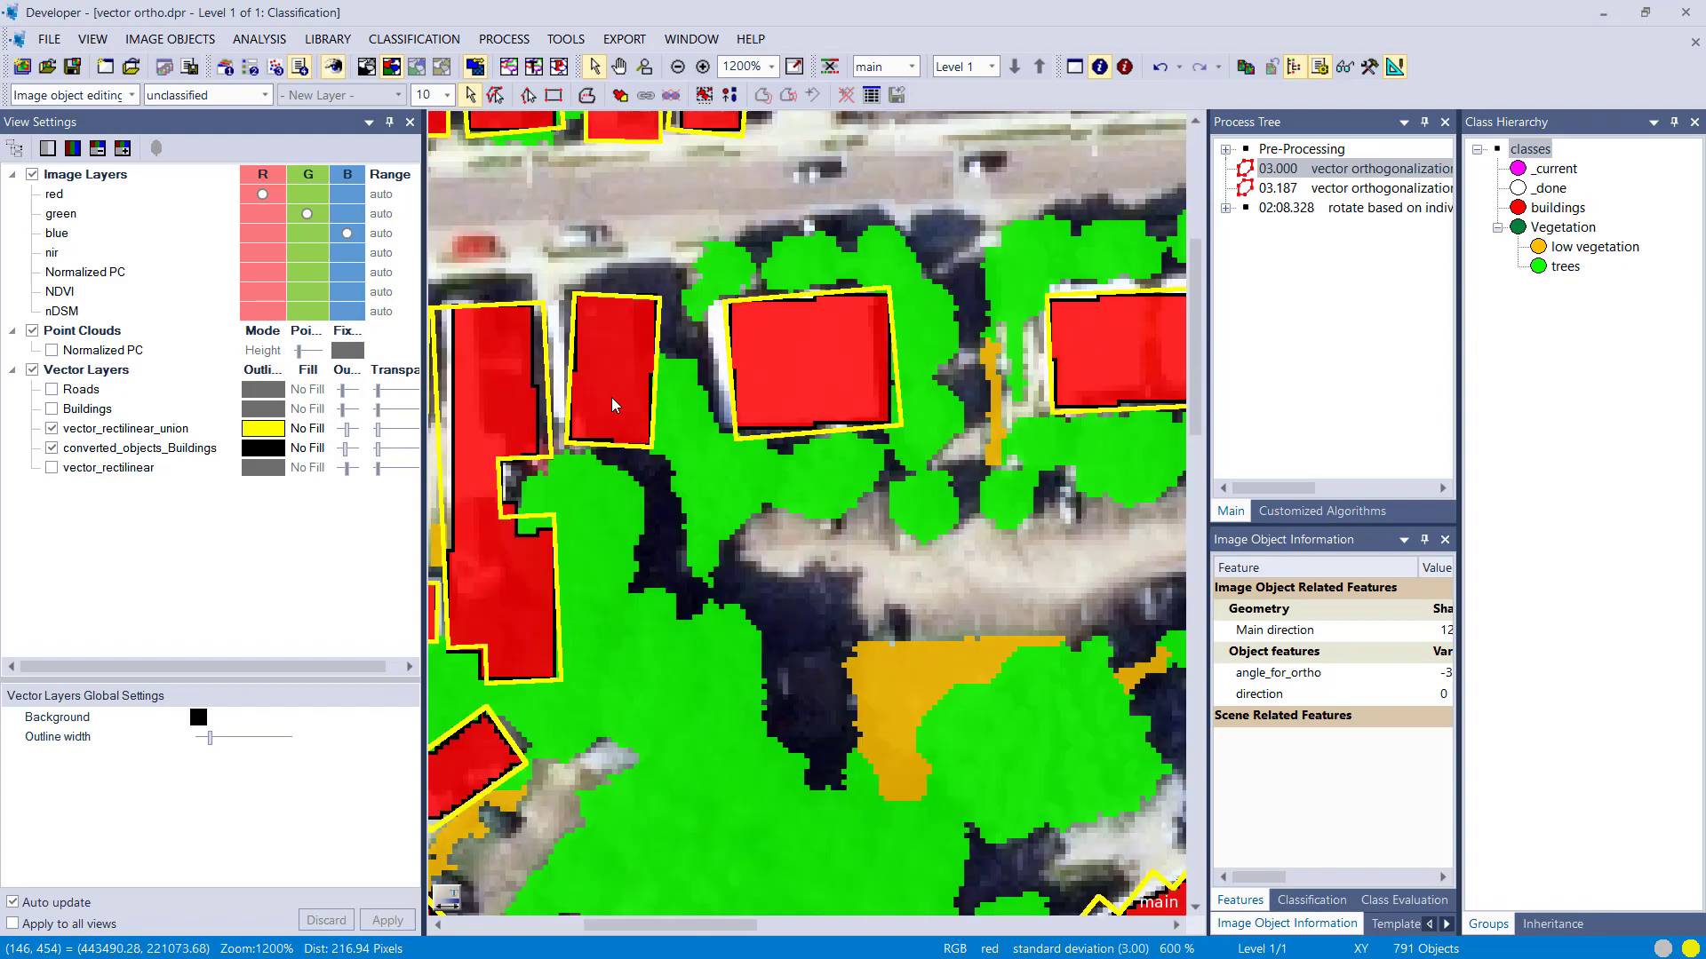
pyautogui.scroll(4, 568, 702)
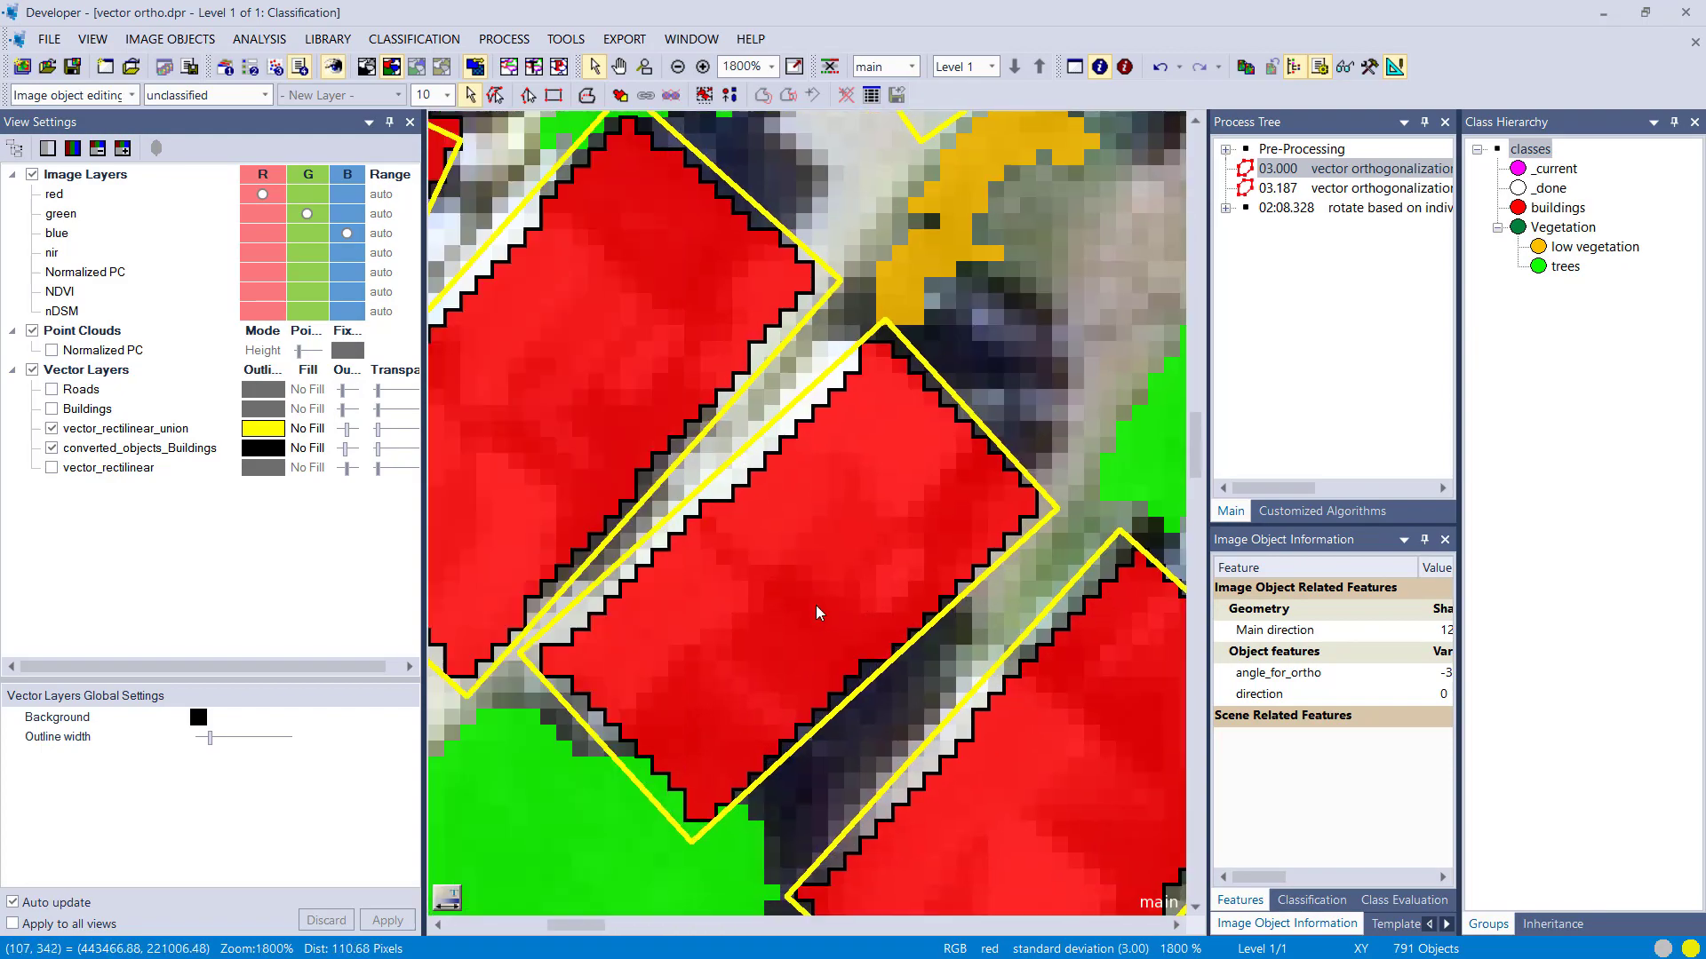
# Select the rotated central building, switch to raw pixel view, and select its upper-left neighbour.
pyautogui.click(771, 606)
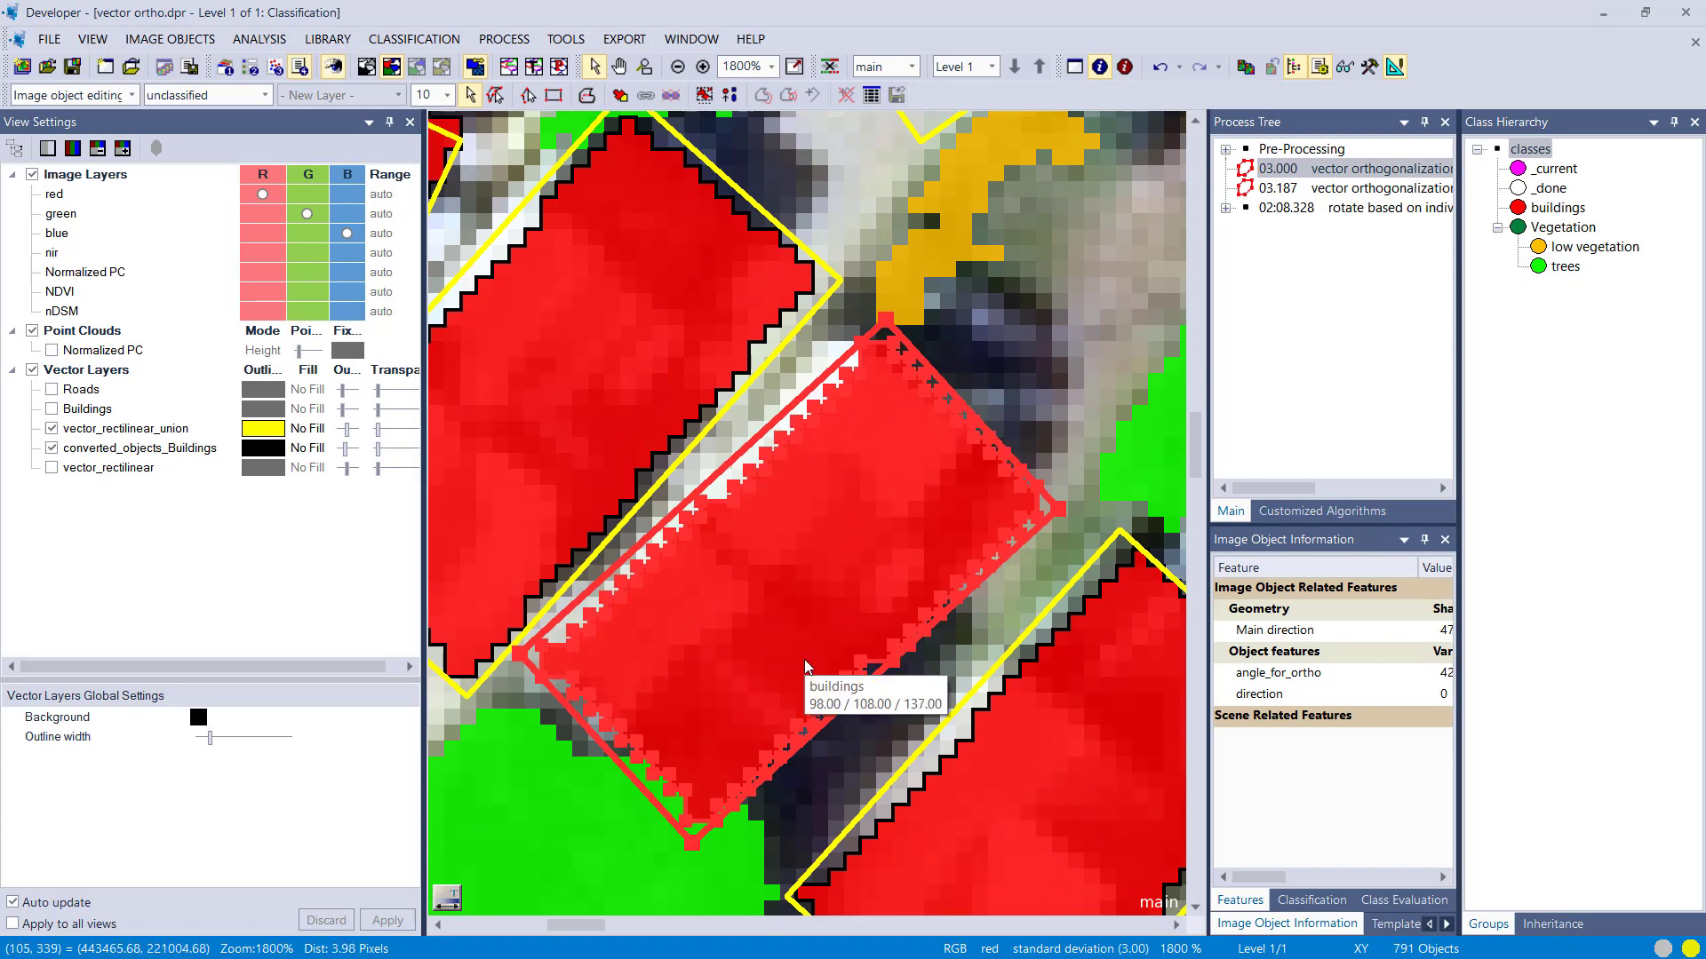
pyautogui.click(367, 68)
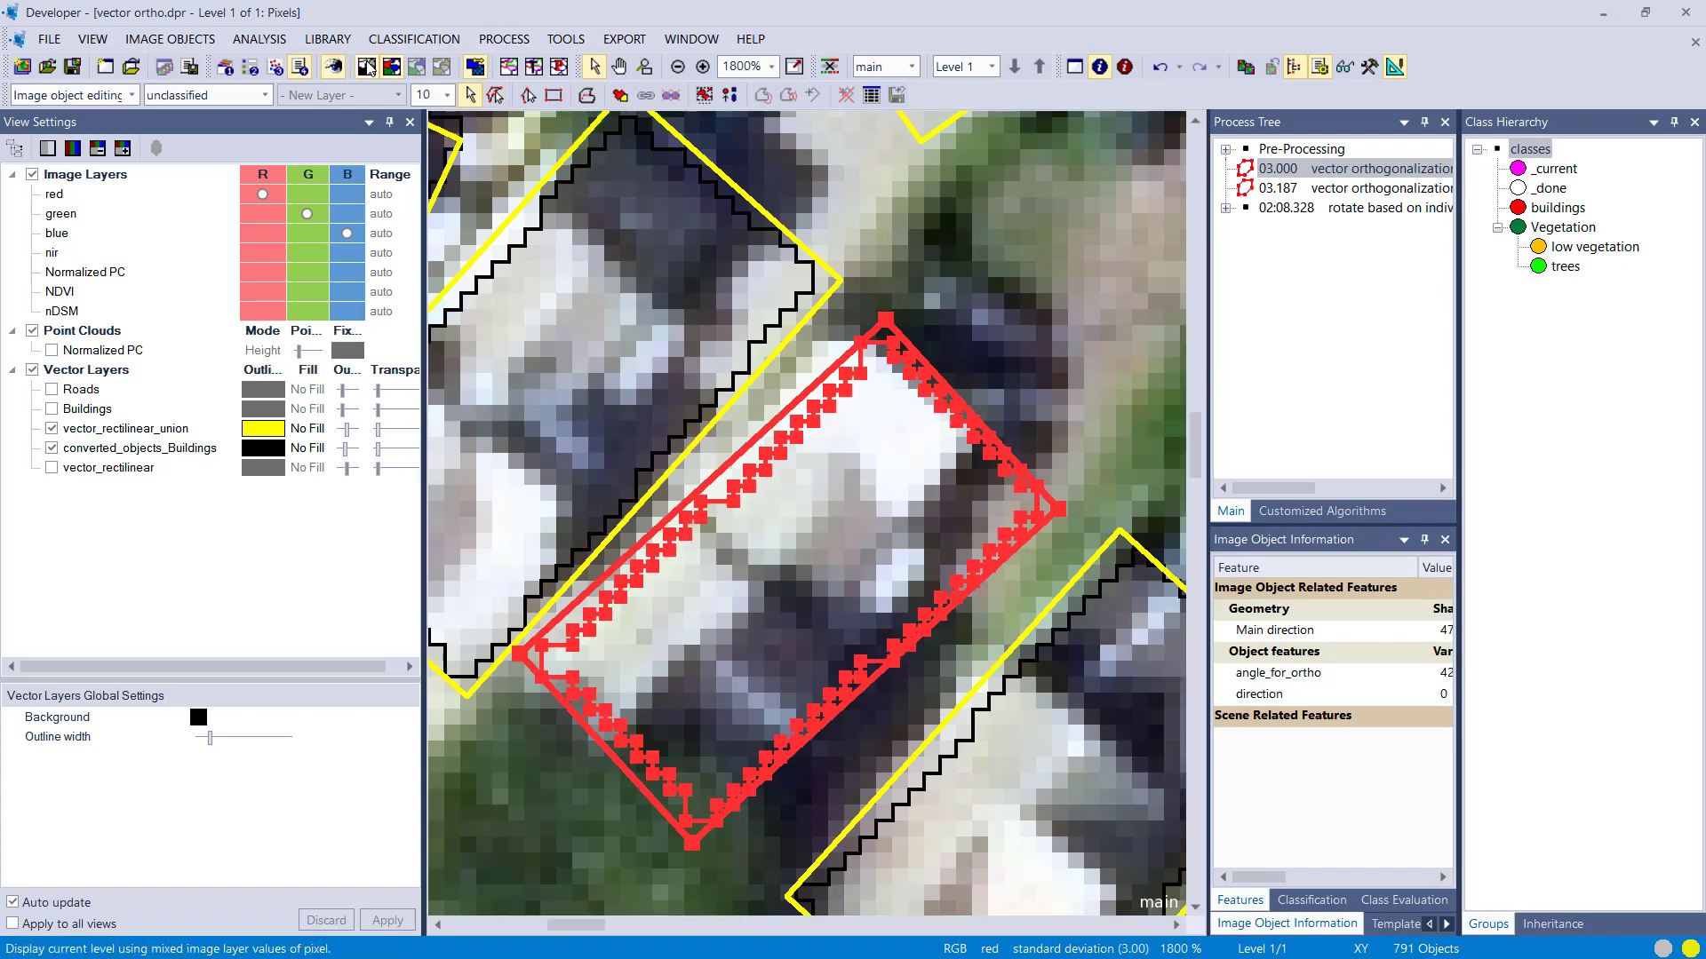
pyautogui.click(577, 282)
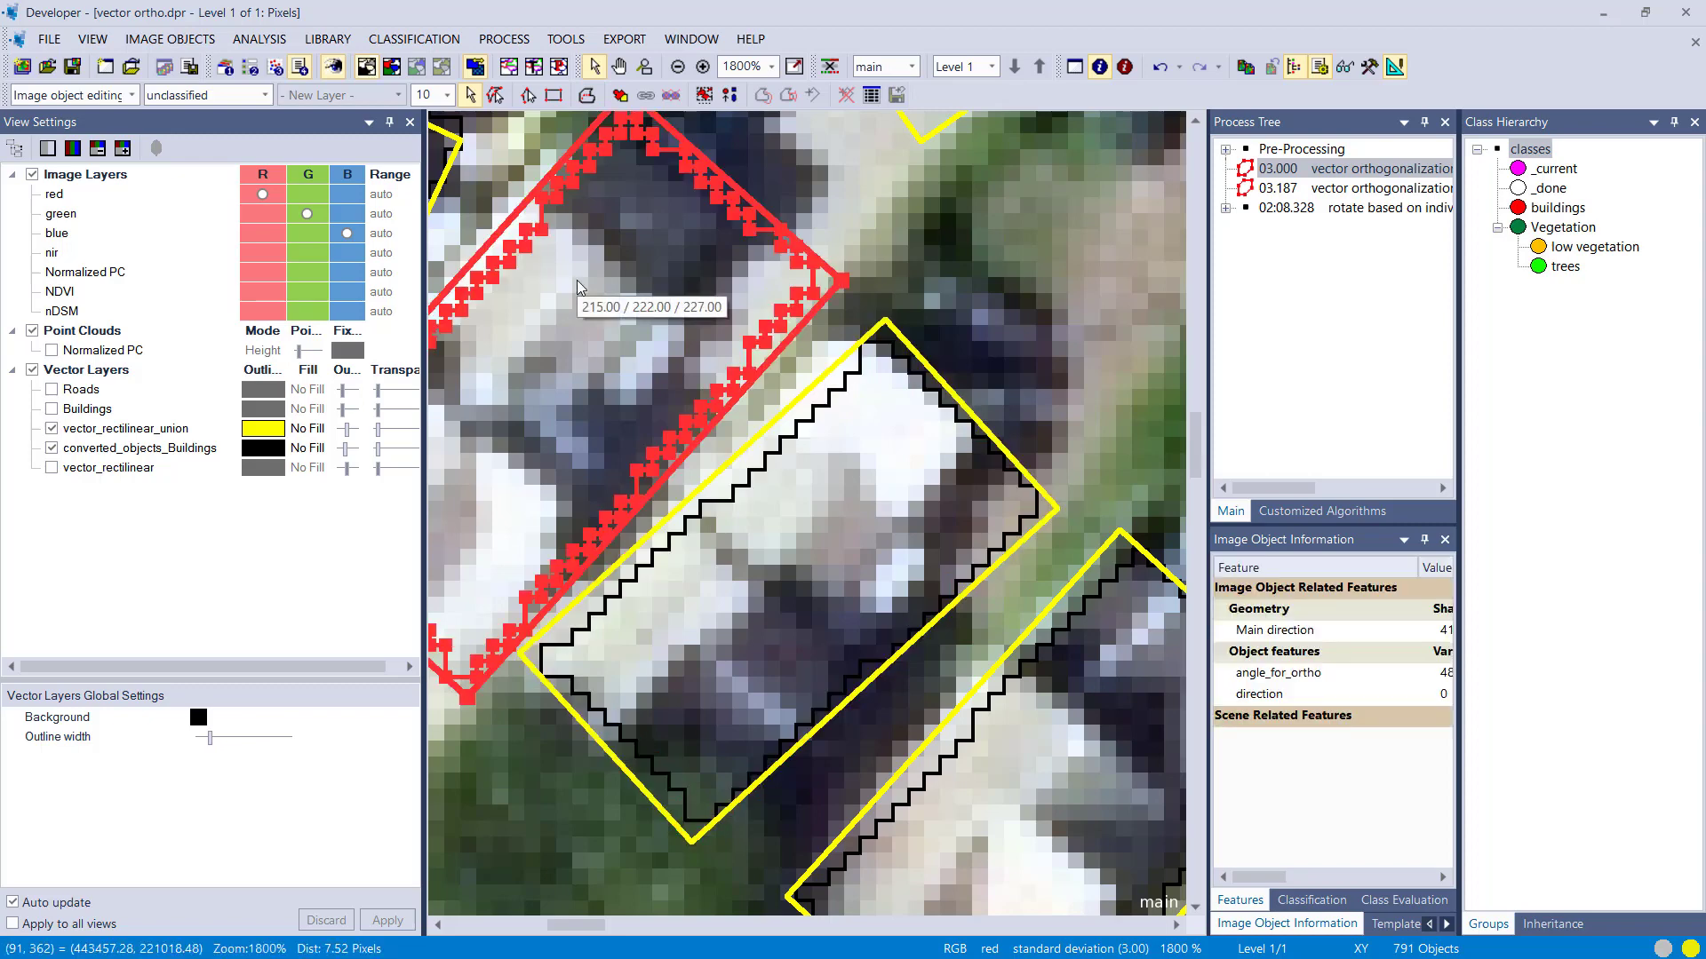